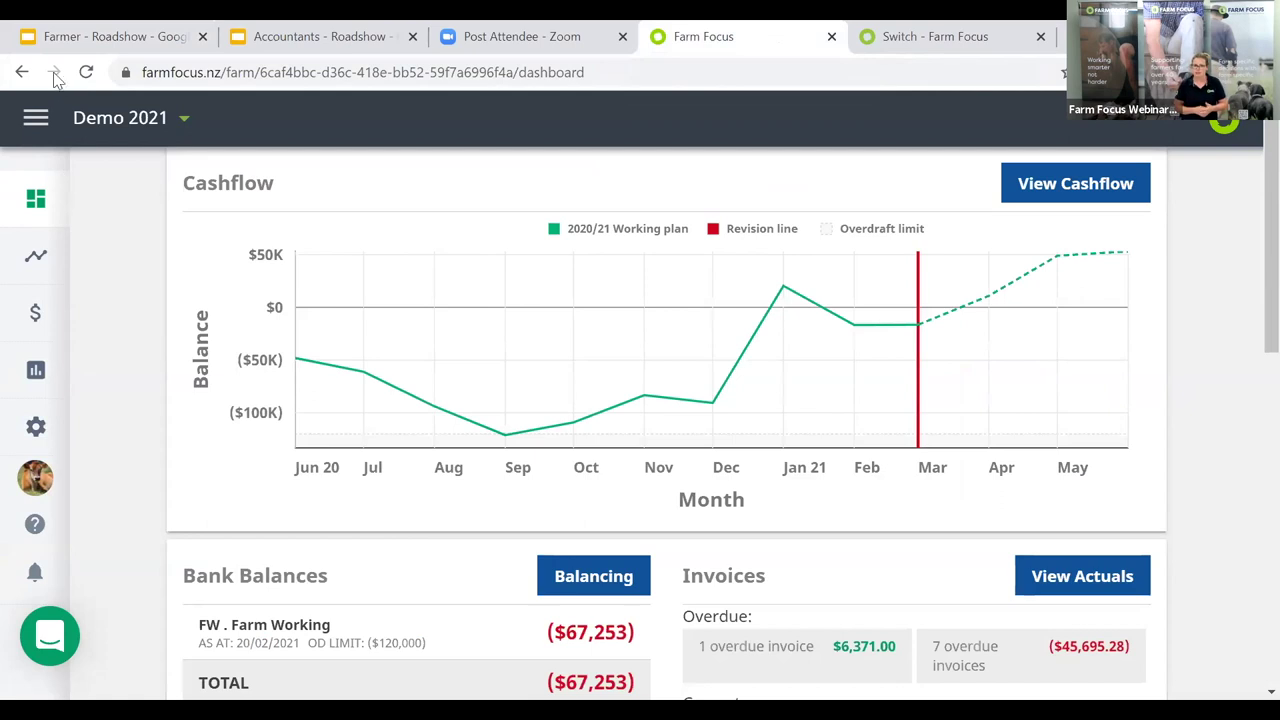
Open the Invoice Scanner connector in the farm's settings to view its account details and scanning email.
click(35, 118)
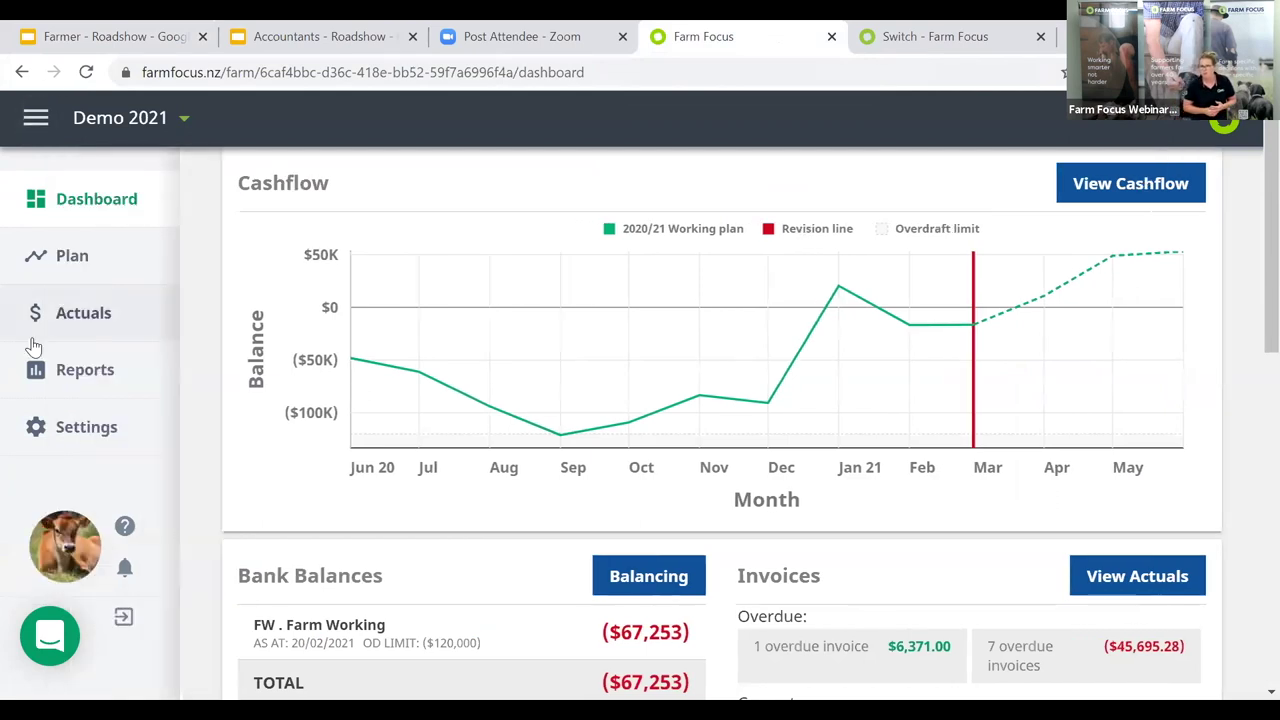
click(63, 423)
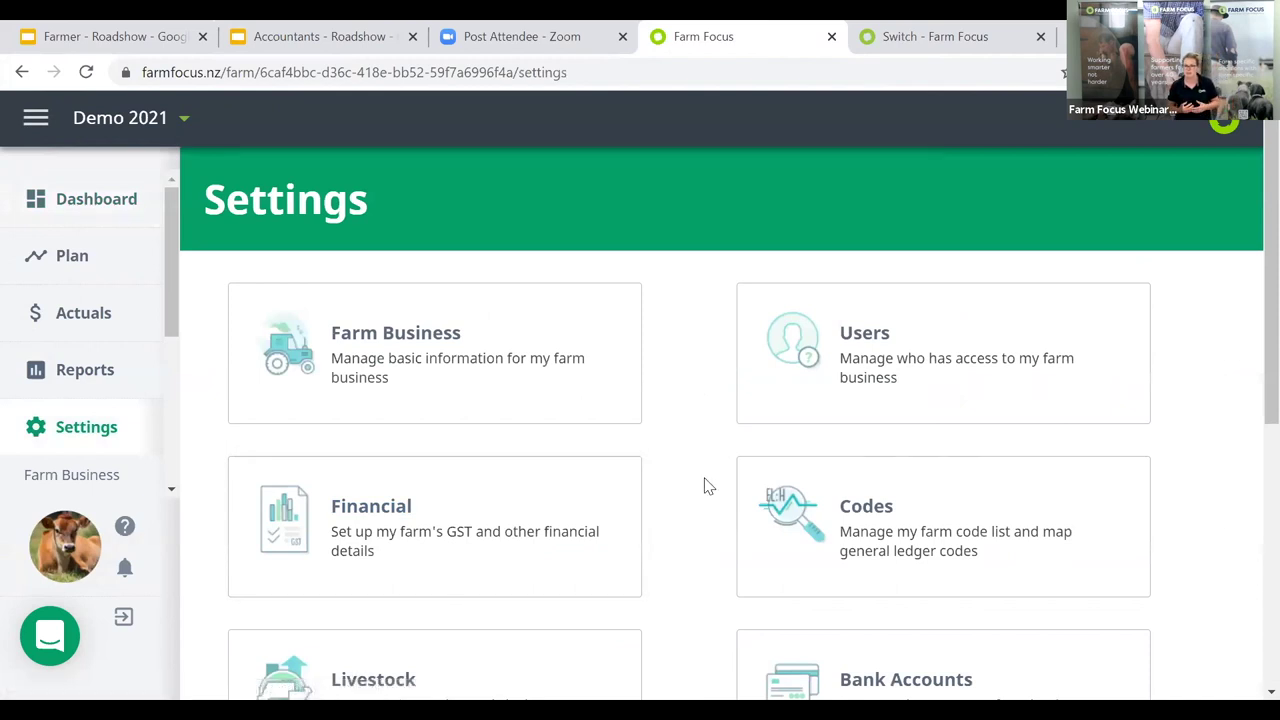
scroll(705, 486, down, 1)
scroll(705, 486, down, 4)
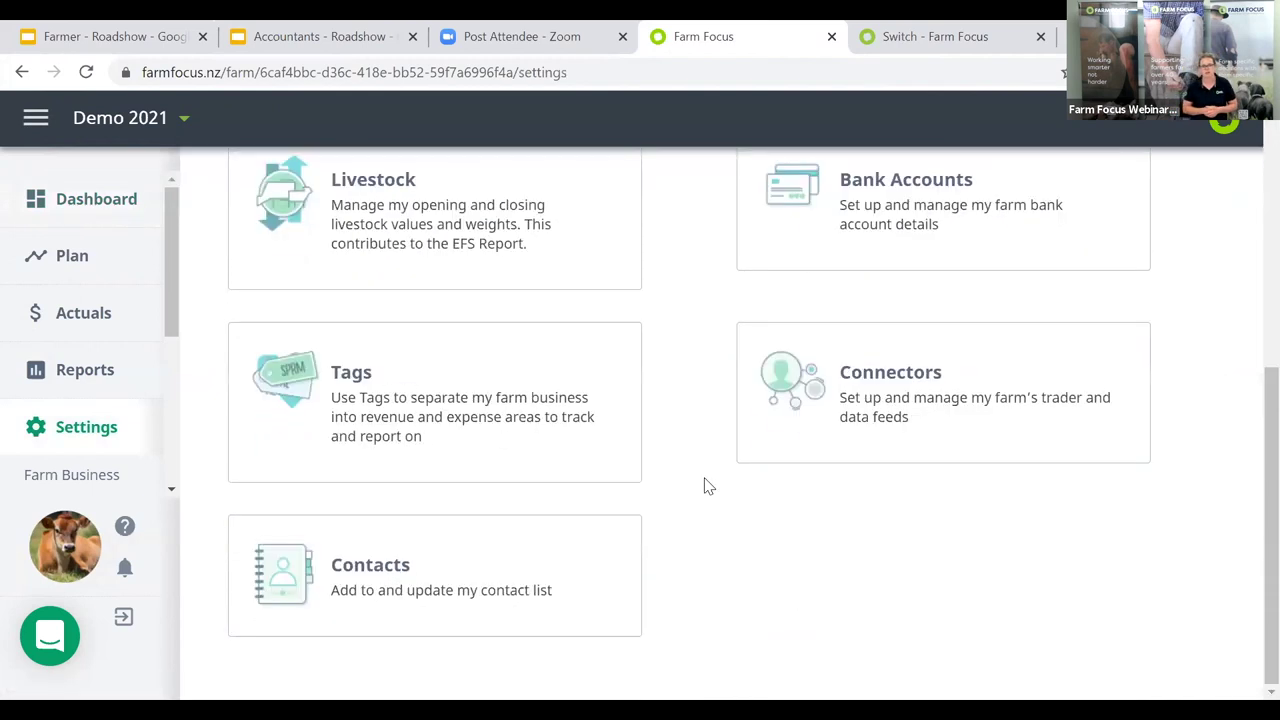
click(893, 375)
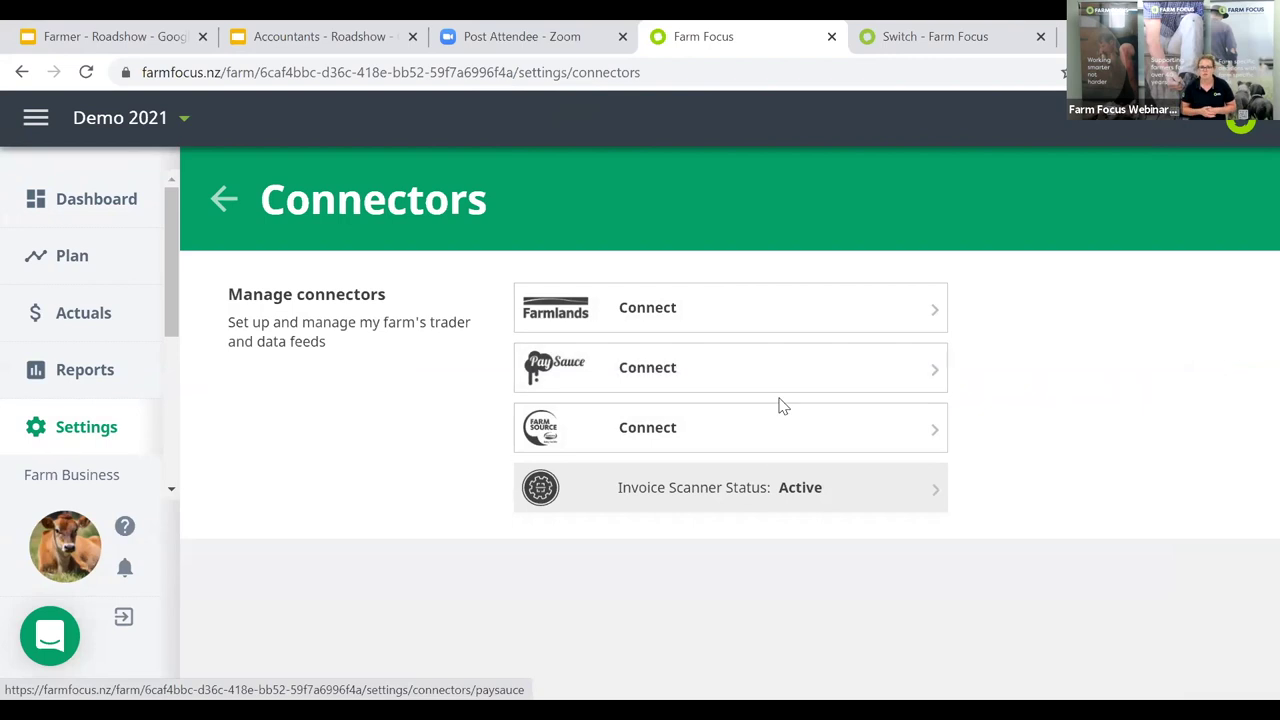
click(737, 492)
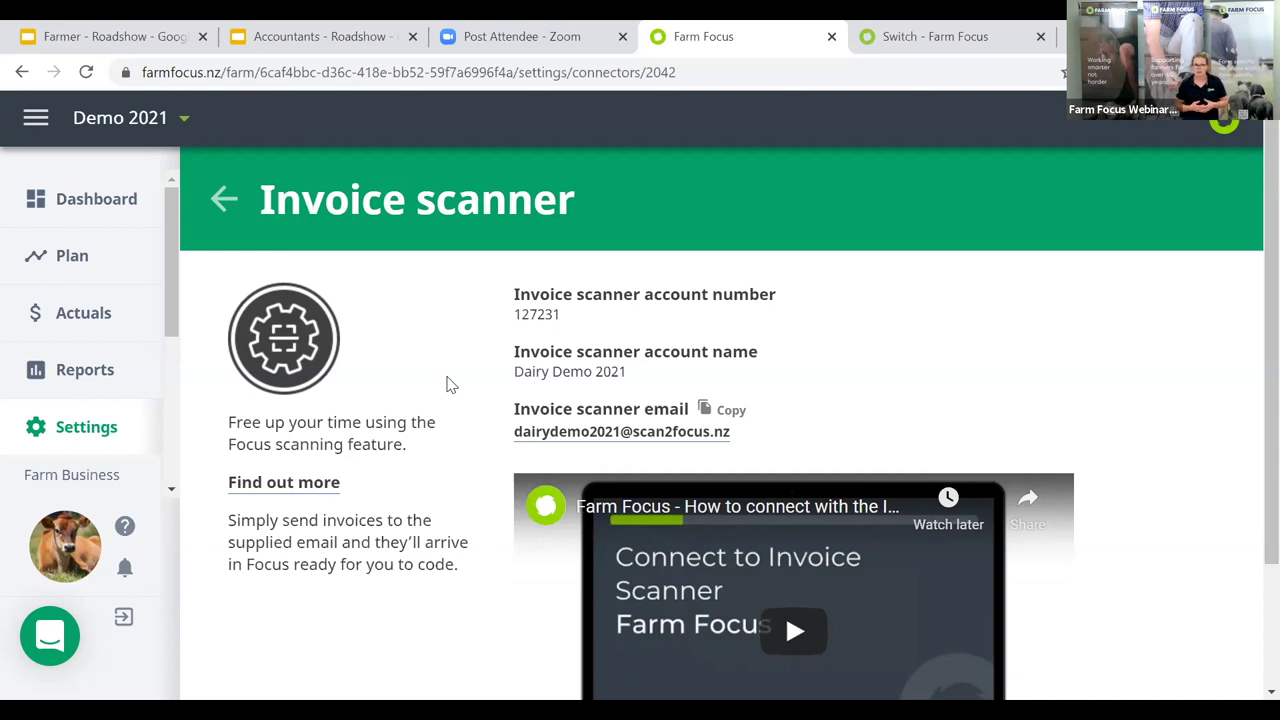
View the provider options for importing a supplier invoice in Actuals, and return to the items needing action.
click(108, 305)
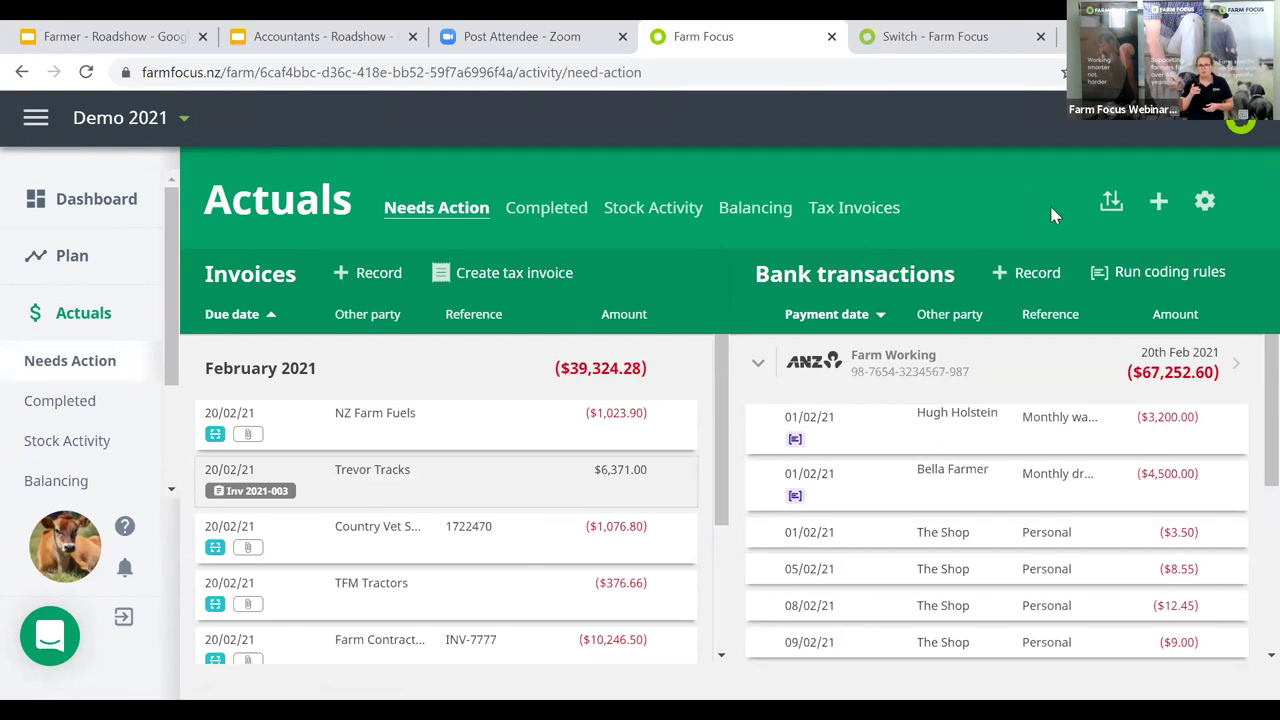
click(1112, 203)
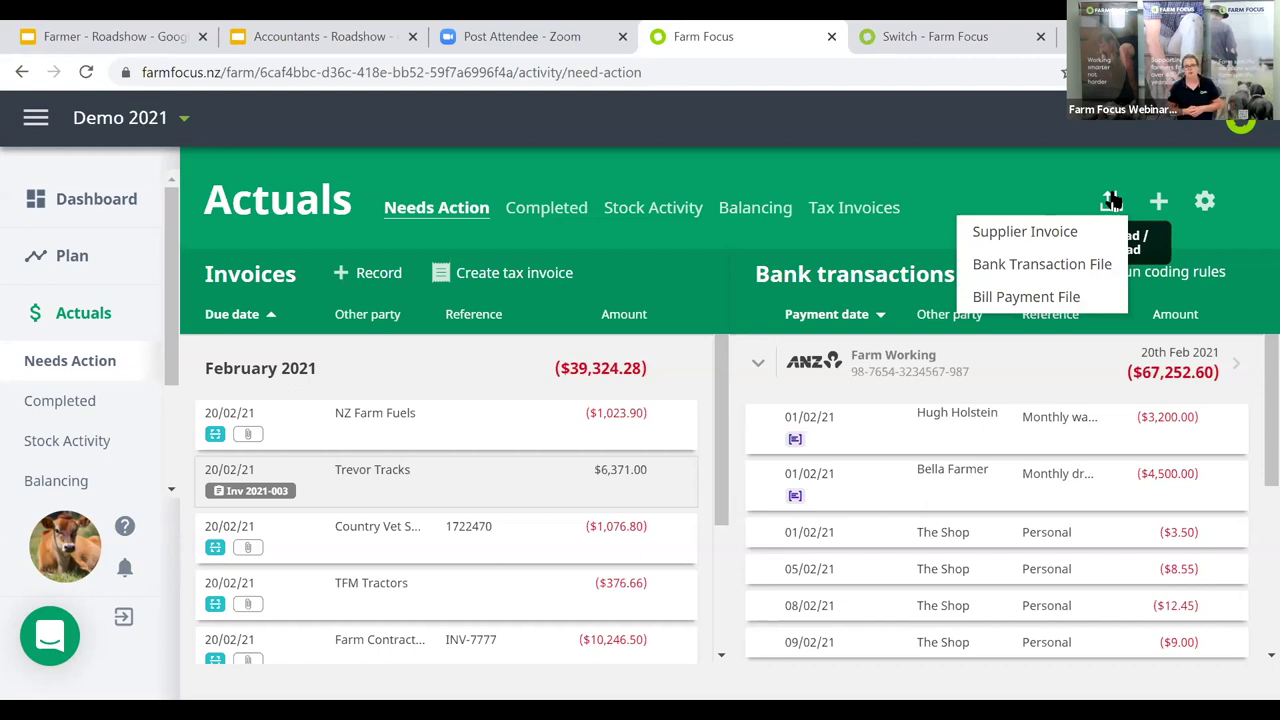
click(1030, 235)
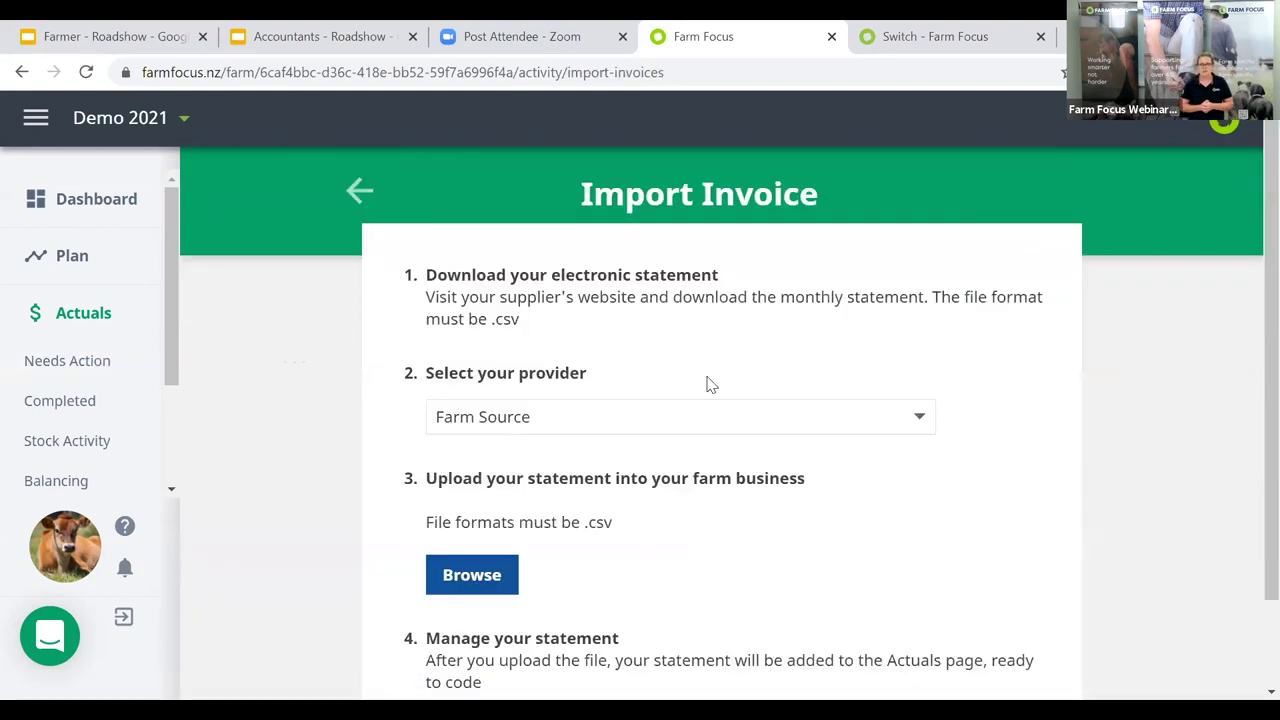
click(664, 415)
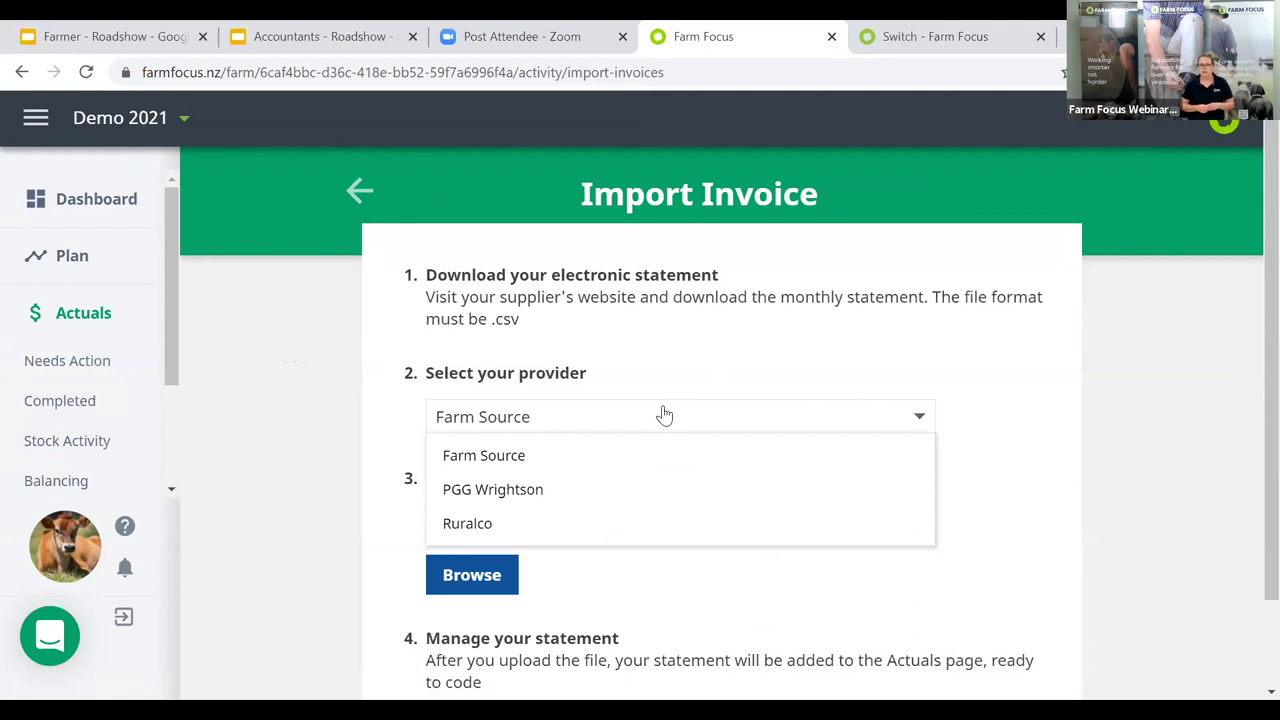
click(358, 190)
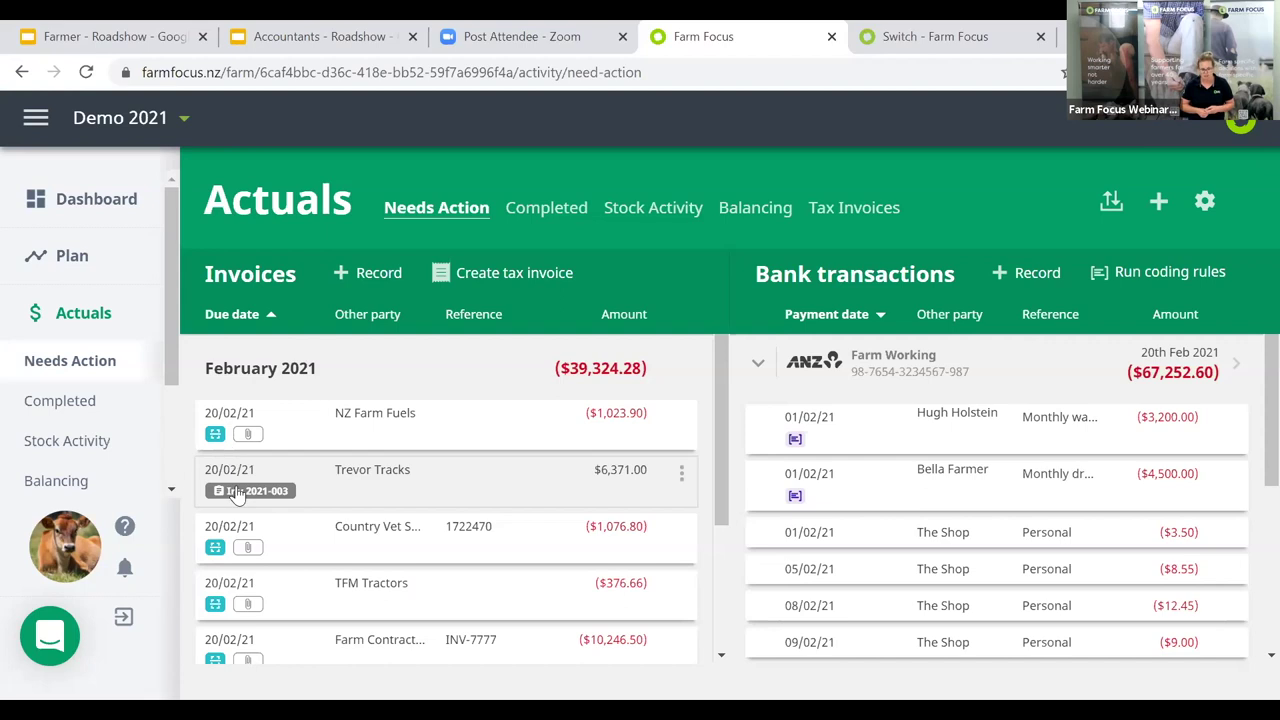
Open the Country Vet Services invoice with reference 1722470 and review its scanned line items.
click(302, 533)
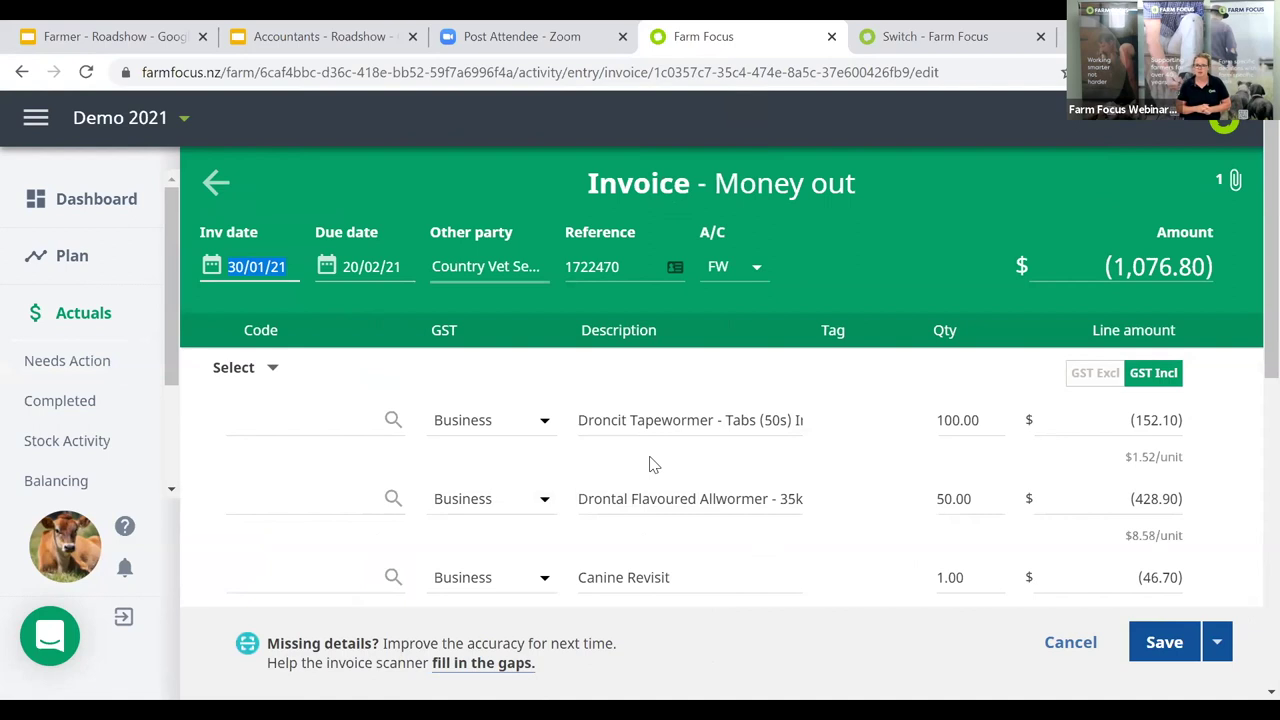
scroll(650, 463, down, 2)
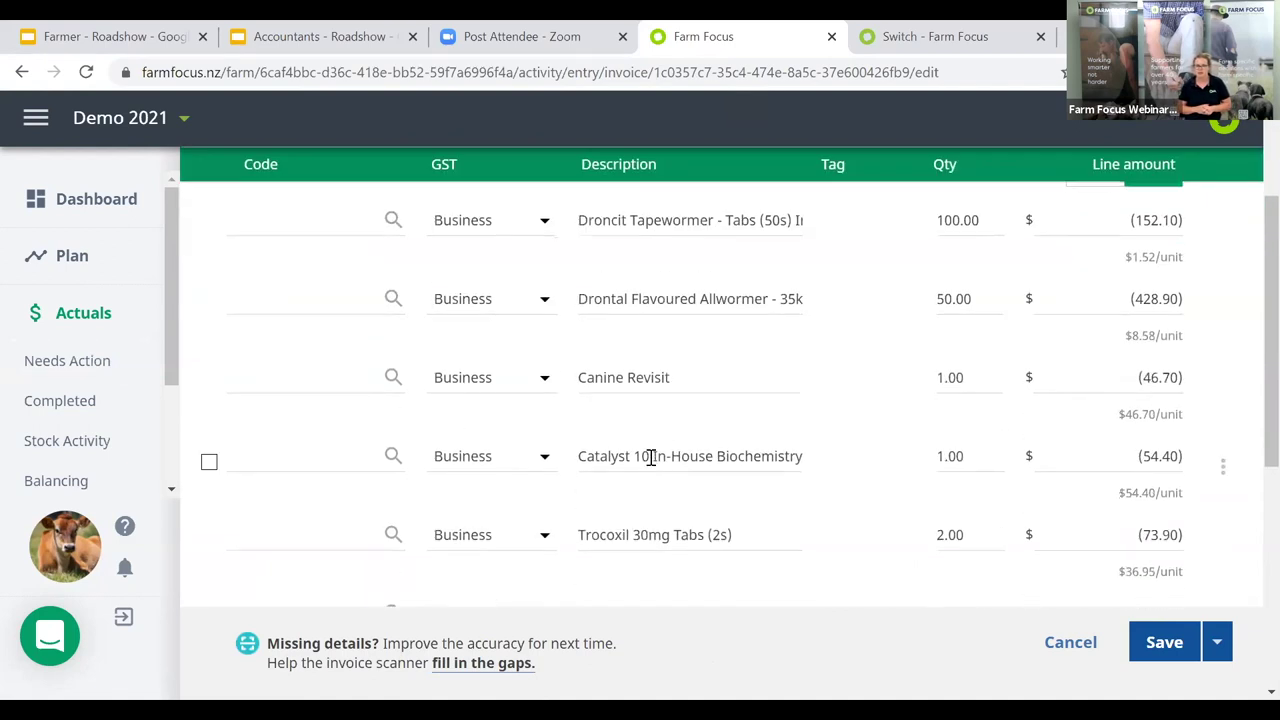
scroll(650, 457, down, 1)
right_click(650, 457)
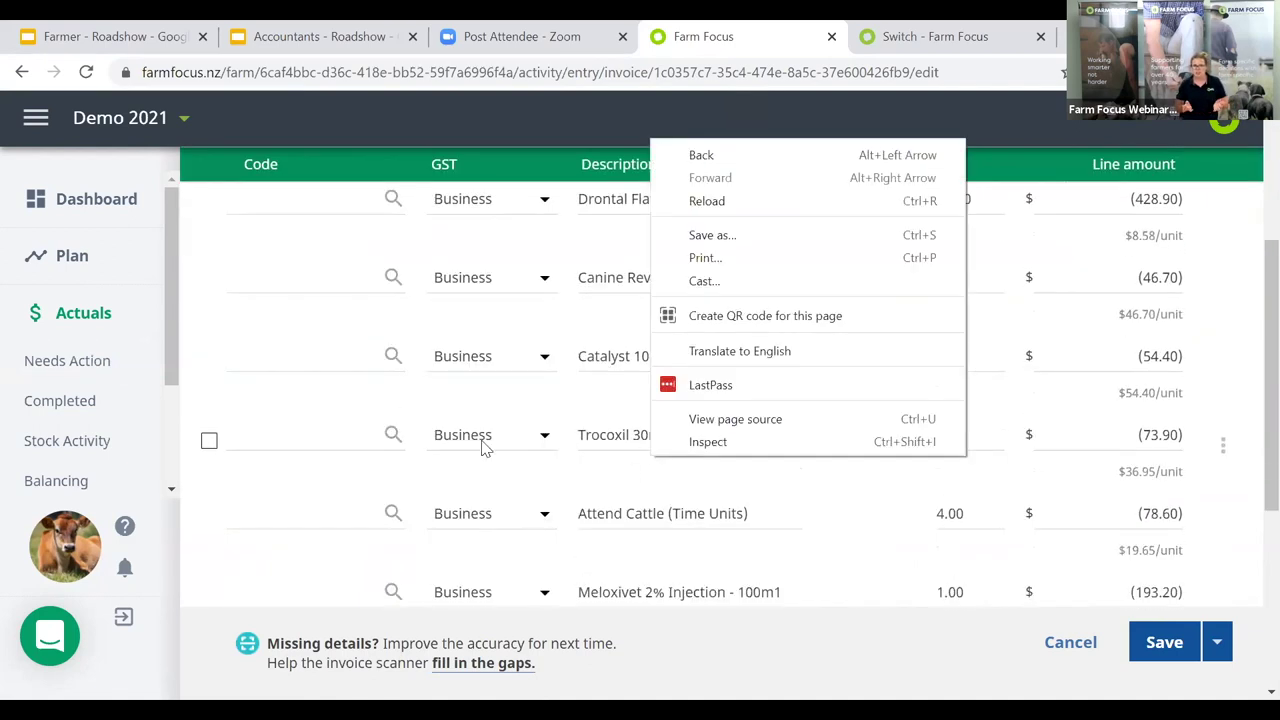
scroll(375, 289, up, 3)
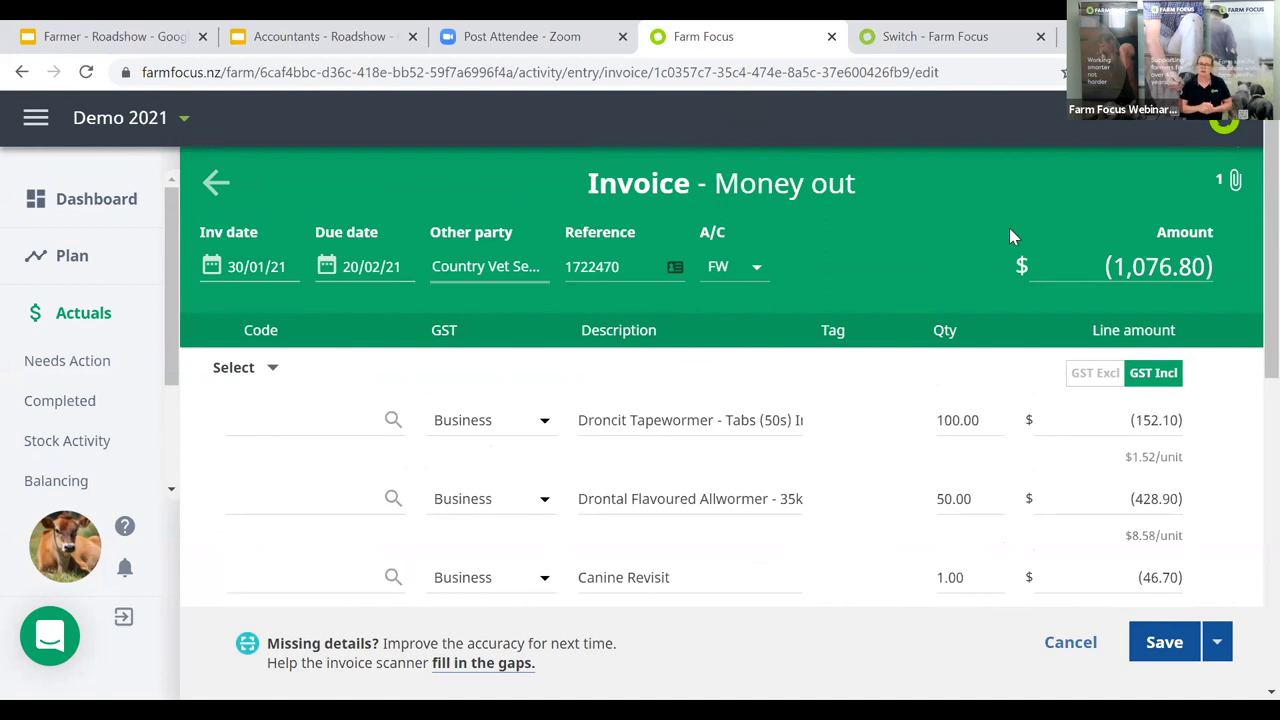
View the invoice.pdf attached to the vet invoice, and return to the invoice entry.
click(1235, 181)
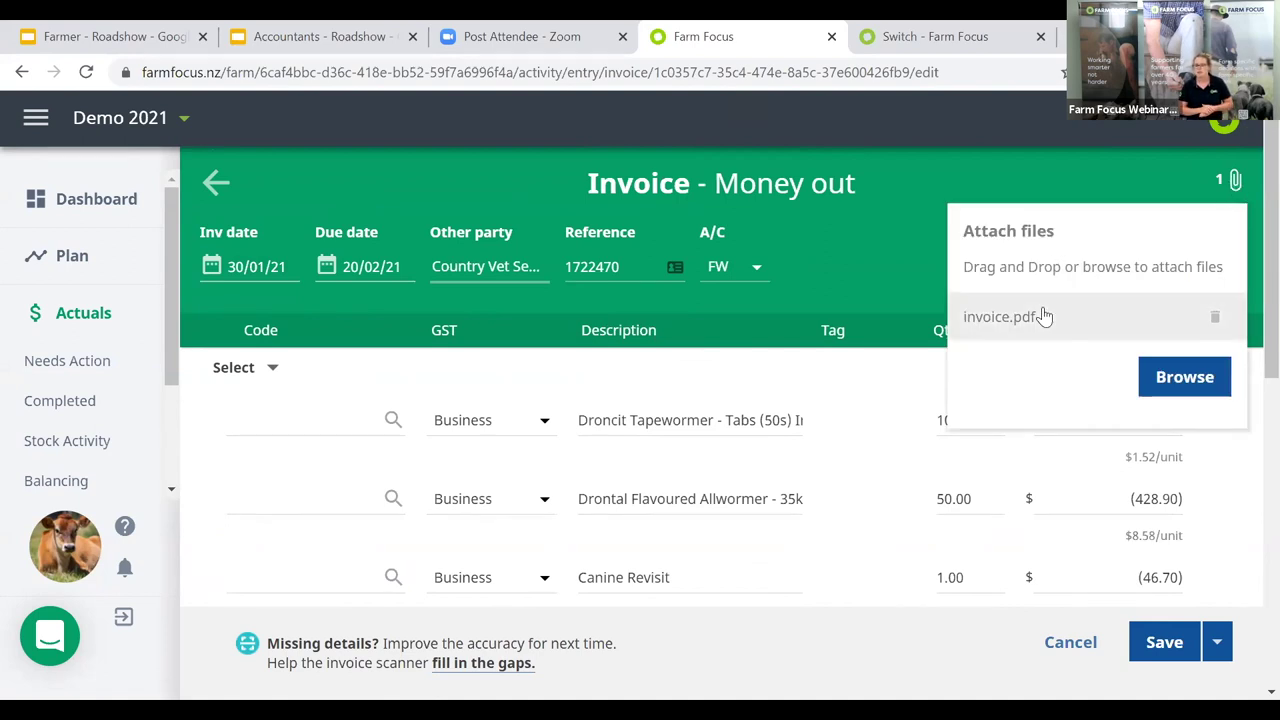
click(1000, 316)
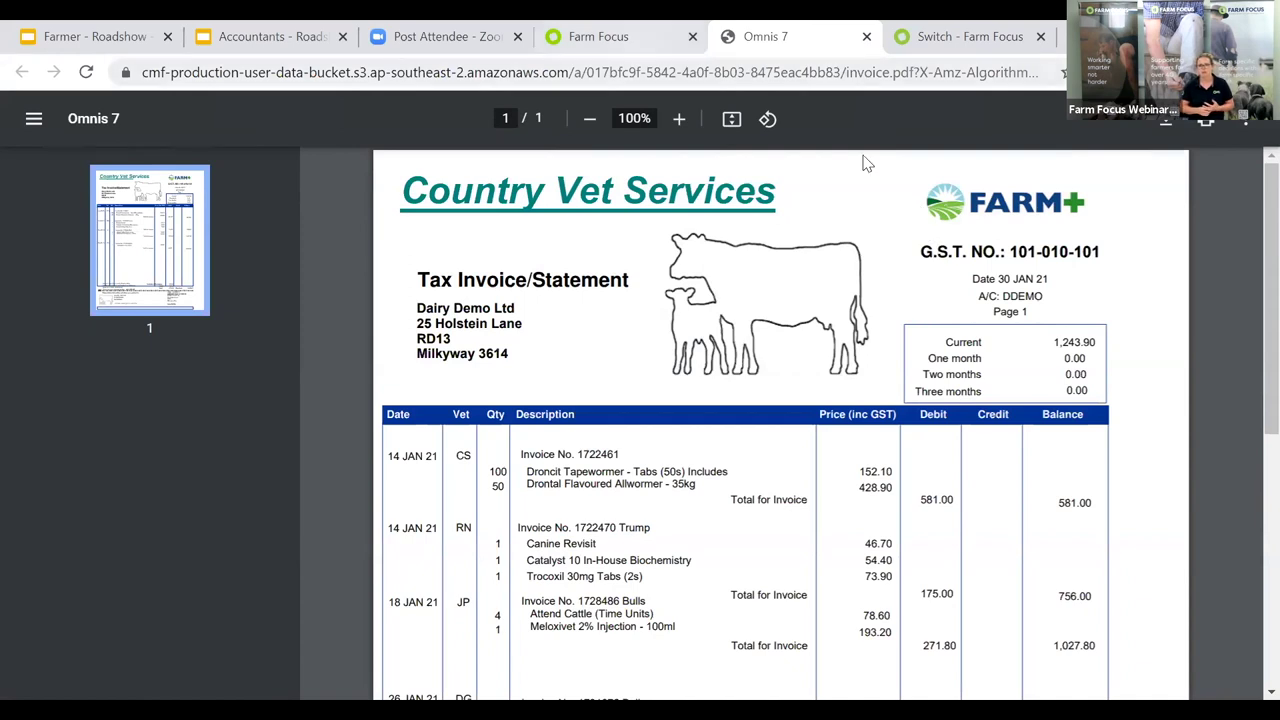
click(604, 38)
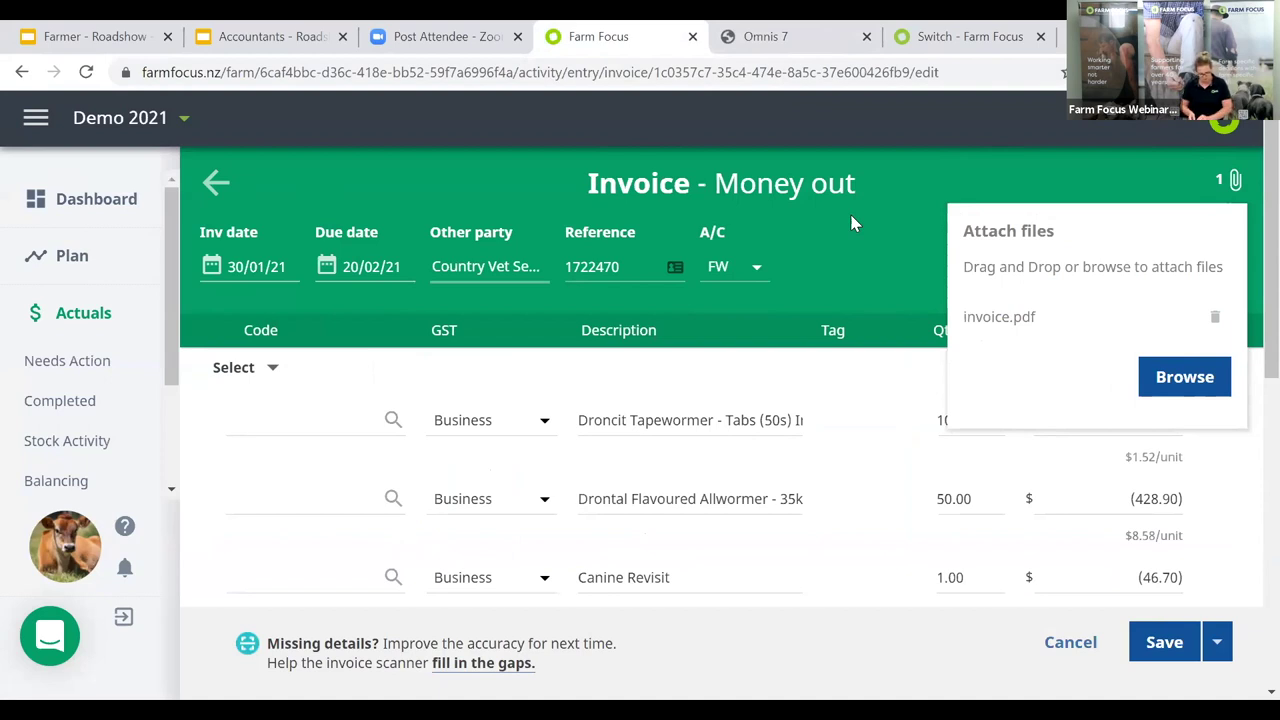
Go back to the Actuals items needing action and open the NZ Farm Fuels invoice.
click(62, 364)
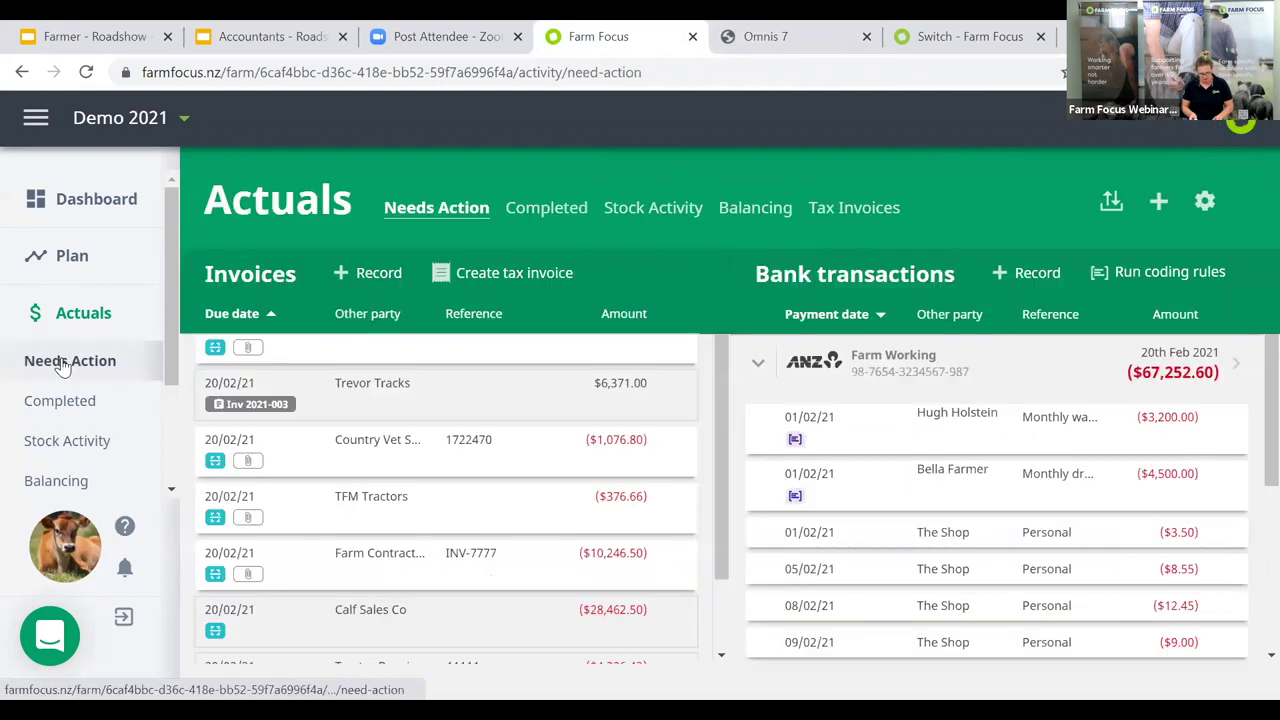
scroll(465, 480, down, 1)
scroll(466, 479, up, 1)
scroll(465, 478, up, 1)
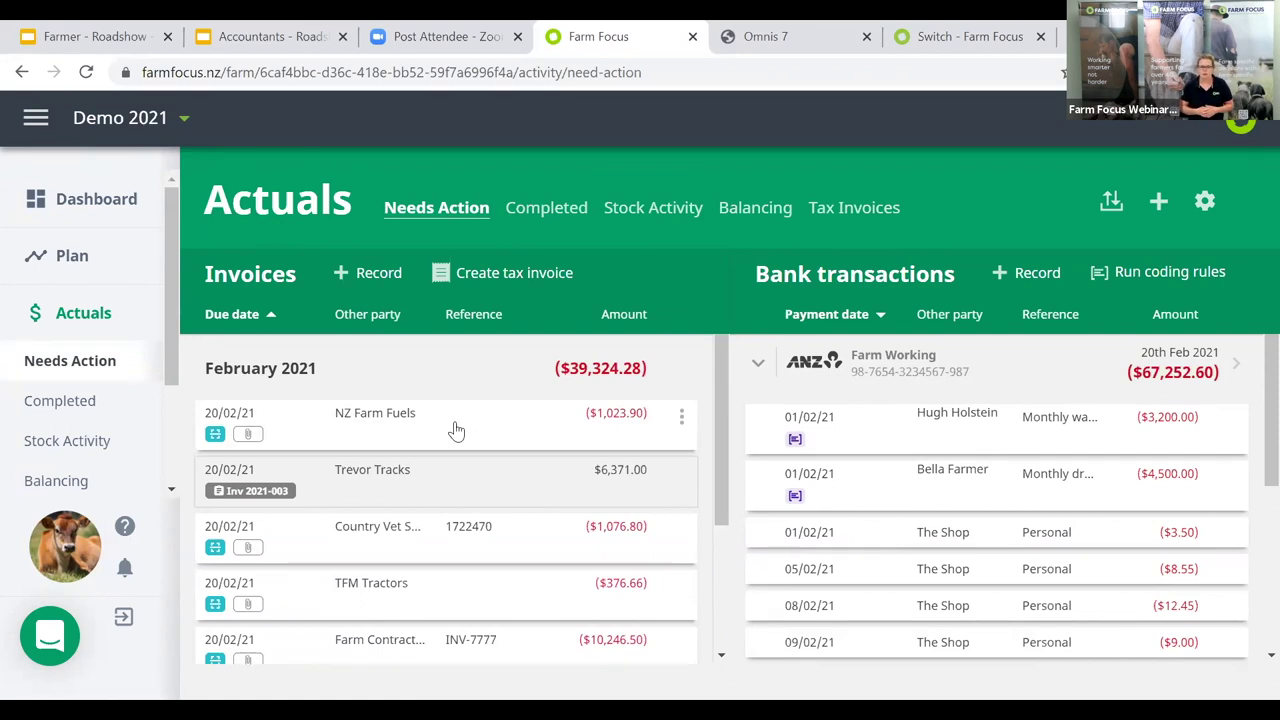
click(452, 429)
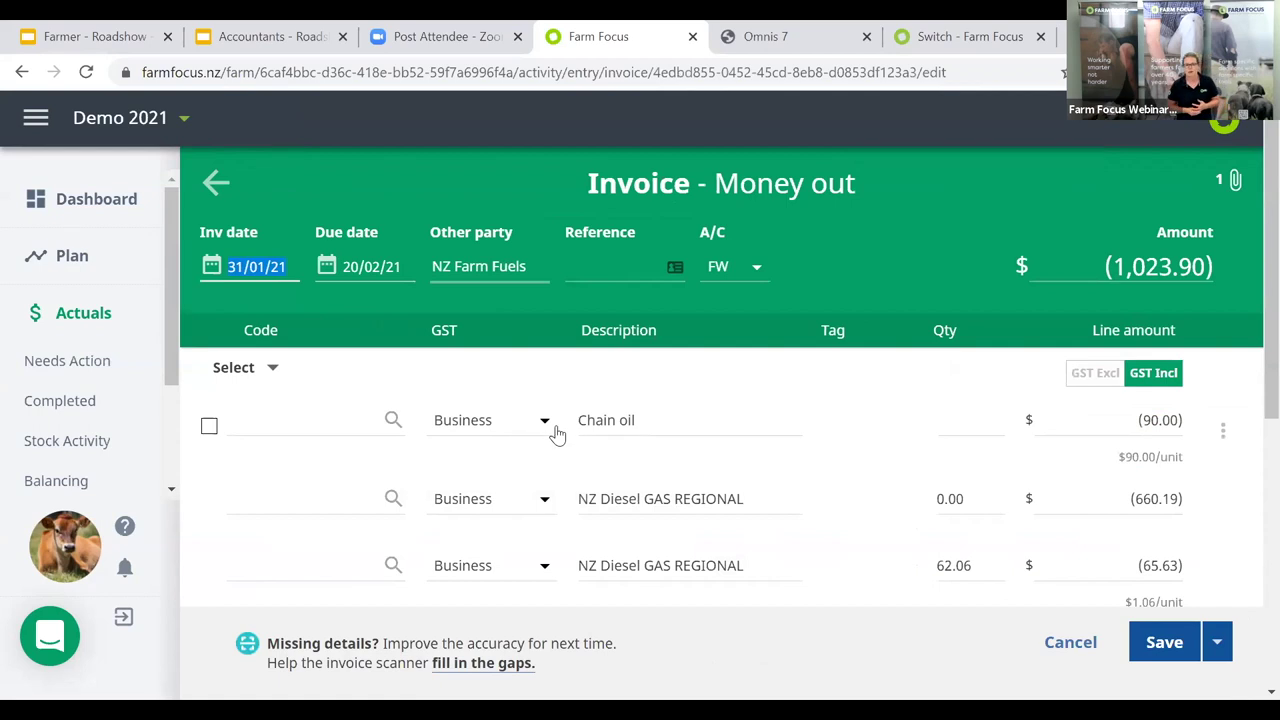
Create a coding rule from the 40.14-quantity NZ Petrol GAS LOCAL line that codes the full amount to VH:FF Farm Fuel, and save it.
scroll(557, 432, down, 3)
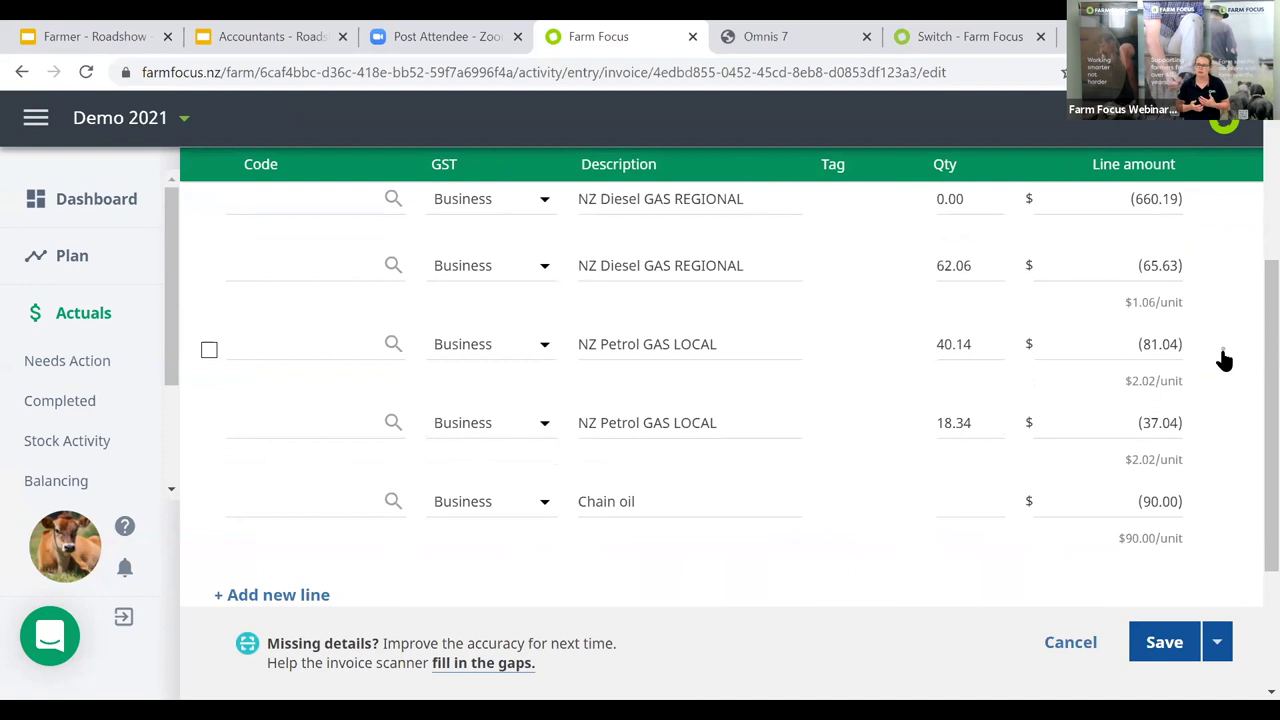
click(1224, 360)
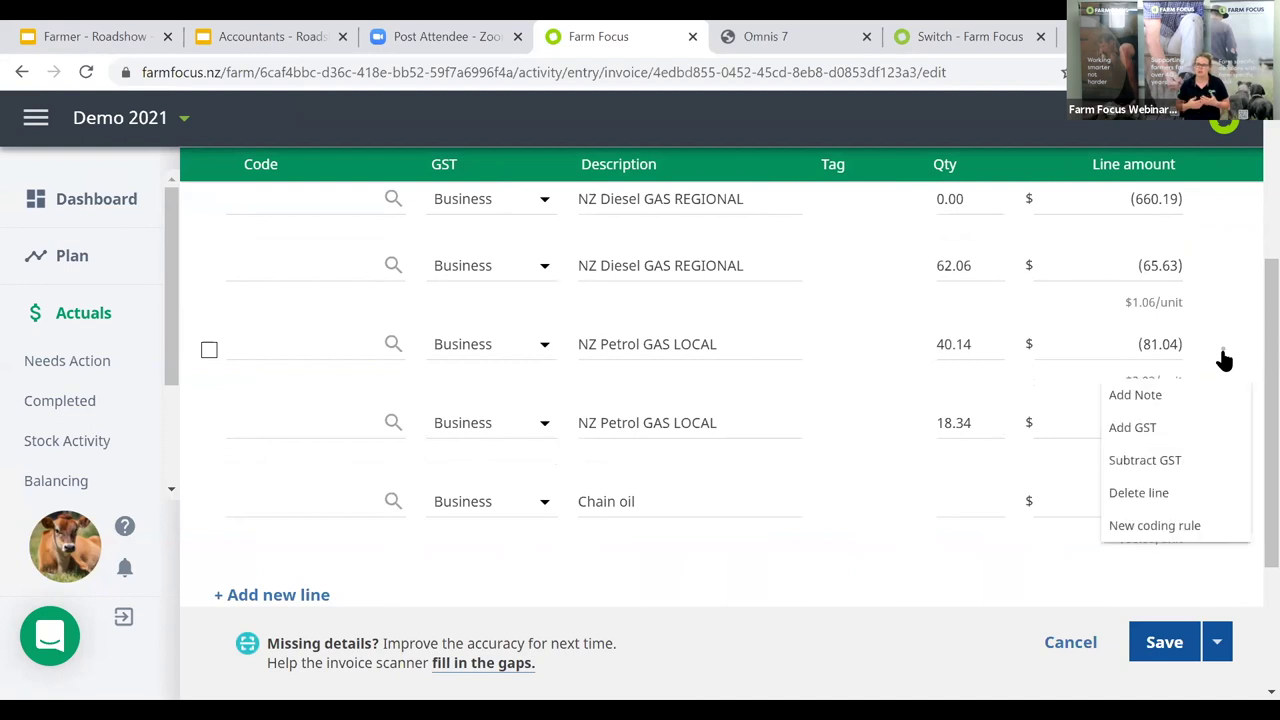
click(1130, 492)
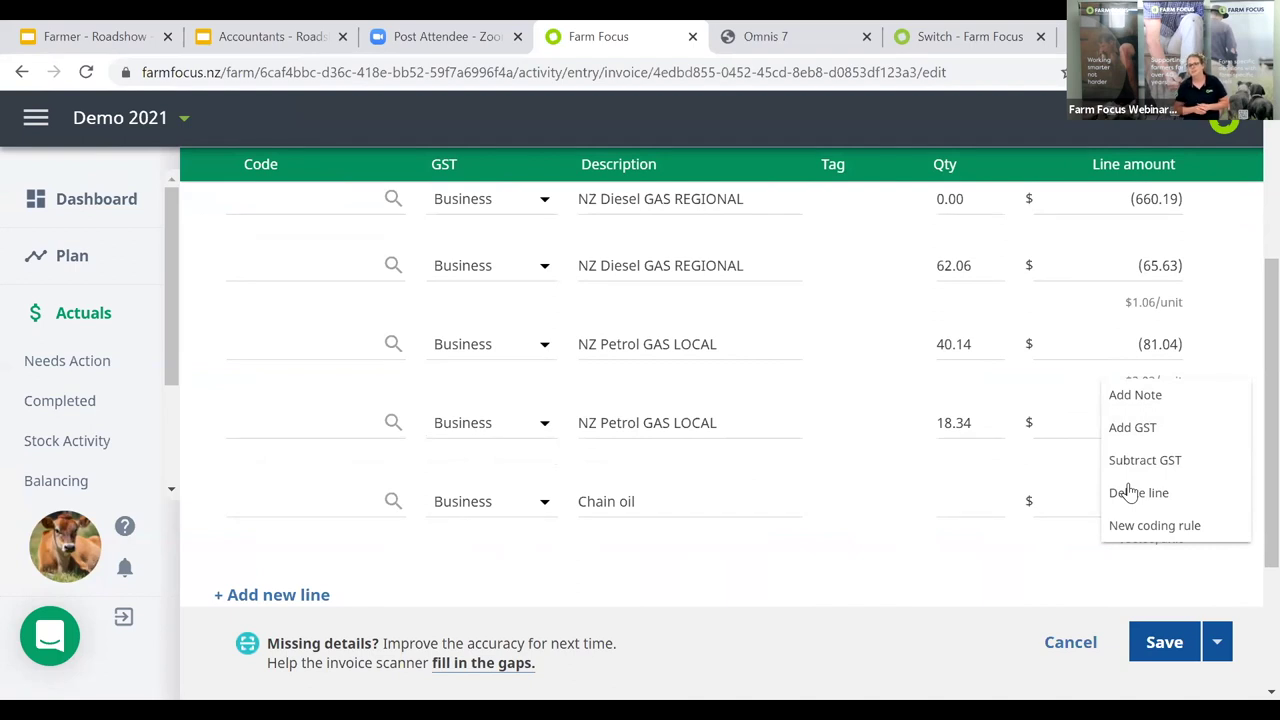
click(1184, 535)
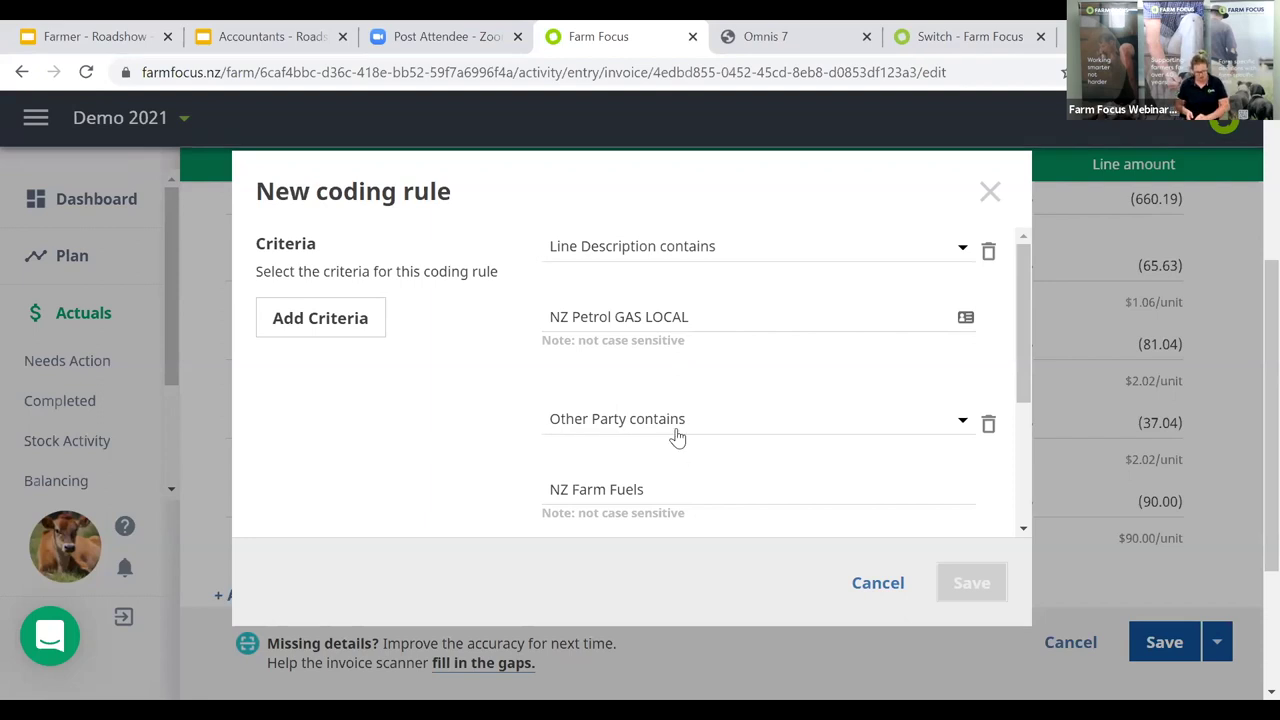
scroll(677, 437, down, 3)
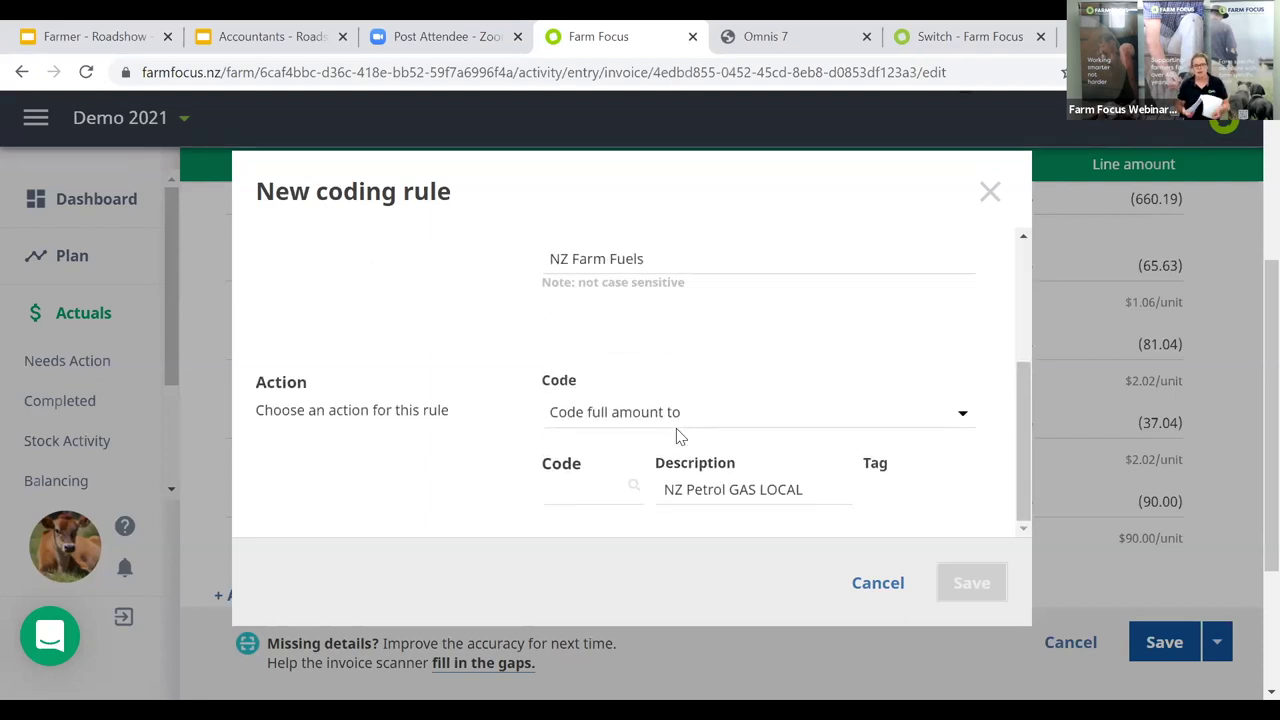
click(565, 492)
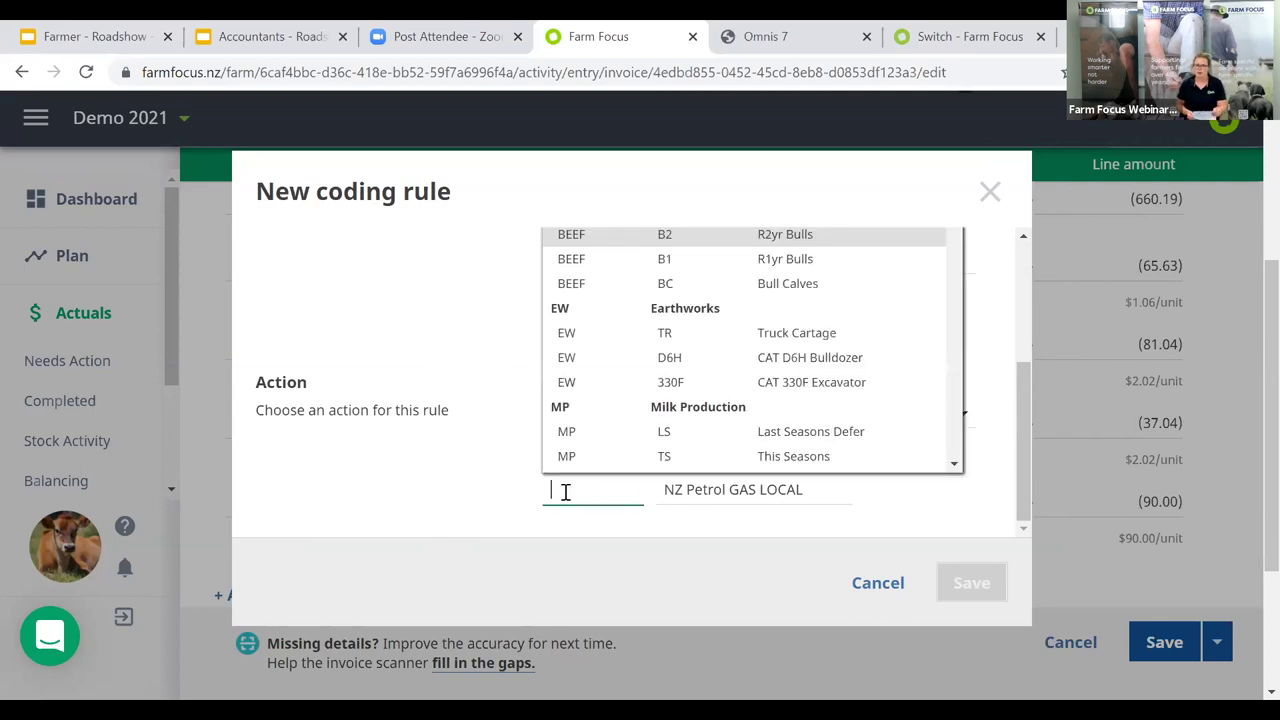
text(VH)
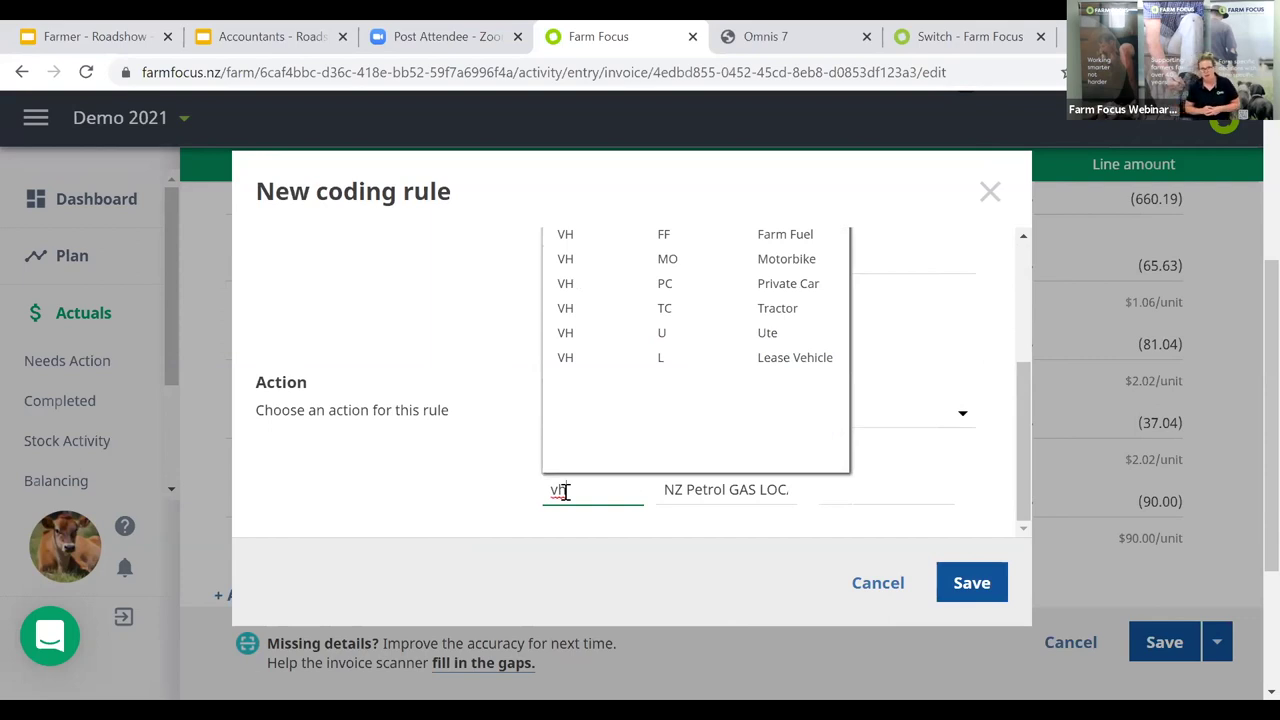
click(614, 238)
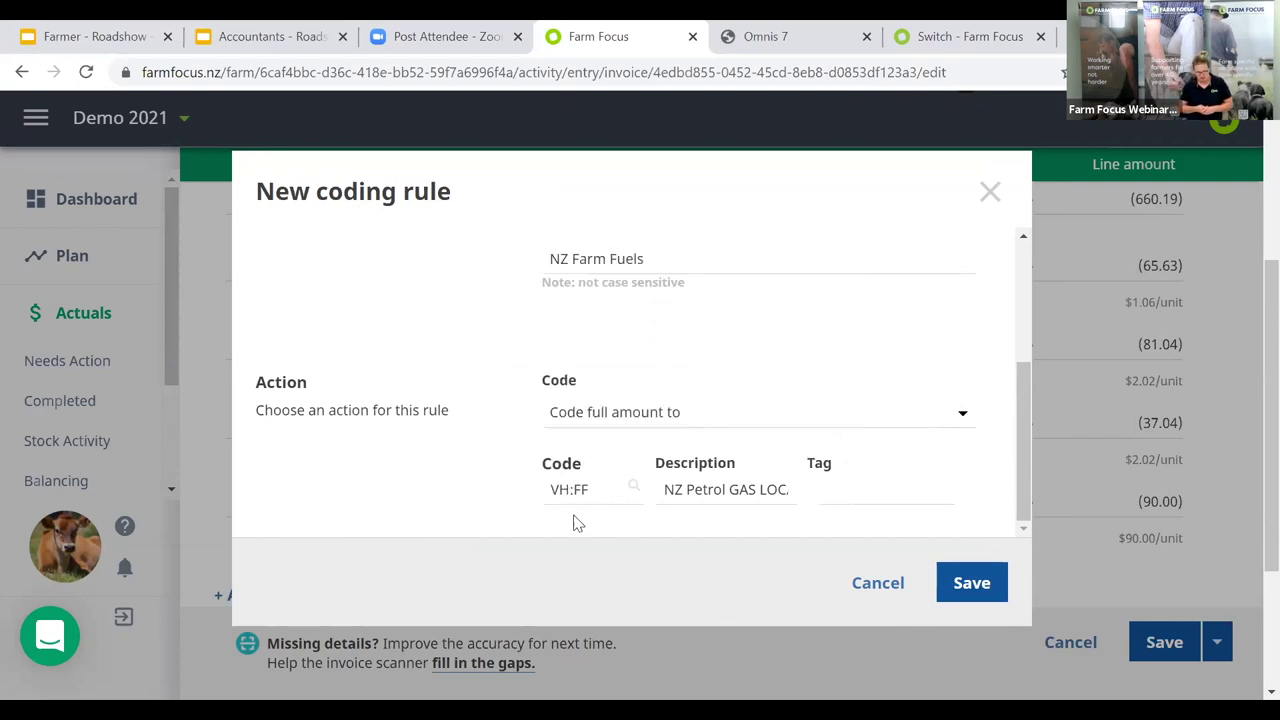
click(960, 584)
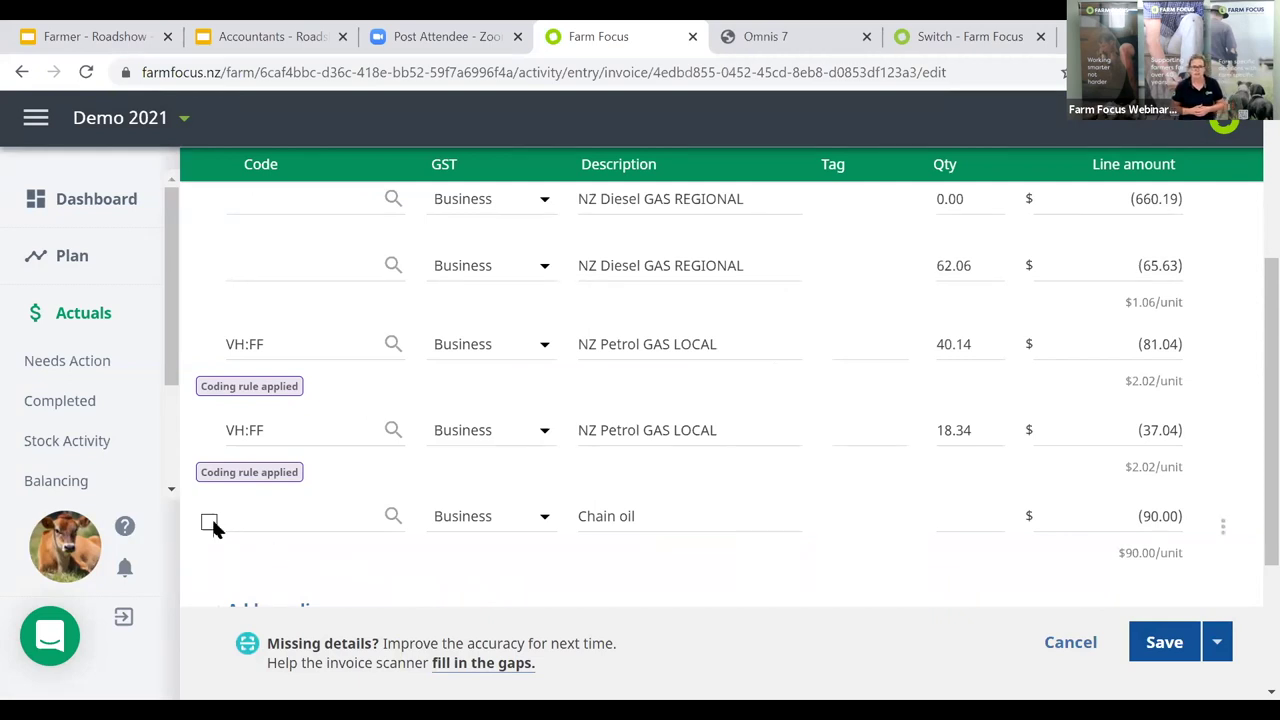
Merge the two Chain oil lines of the NZ Farm Fuels invoice into one line.
click(209, 521)
scroll(430, 366, down, 2)
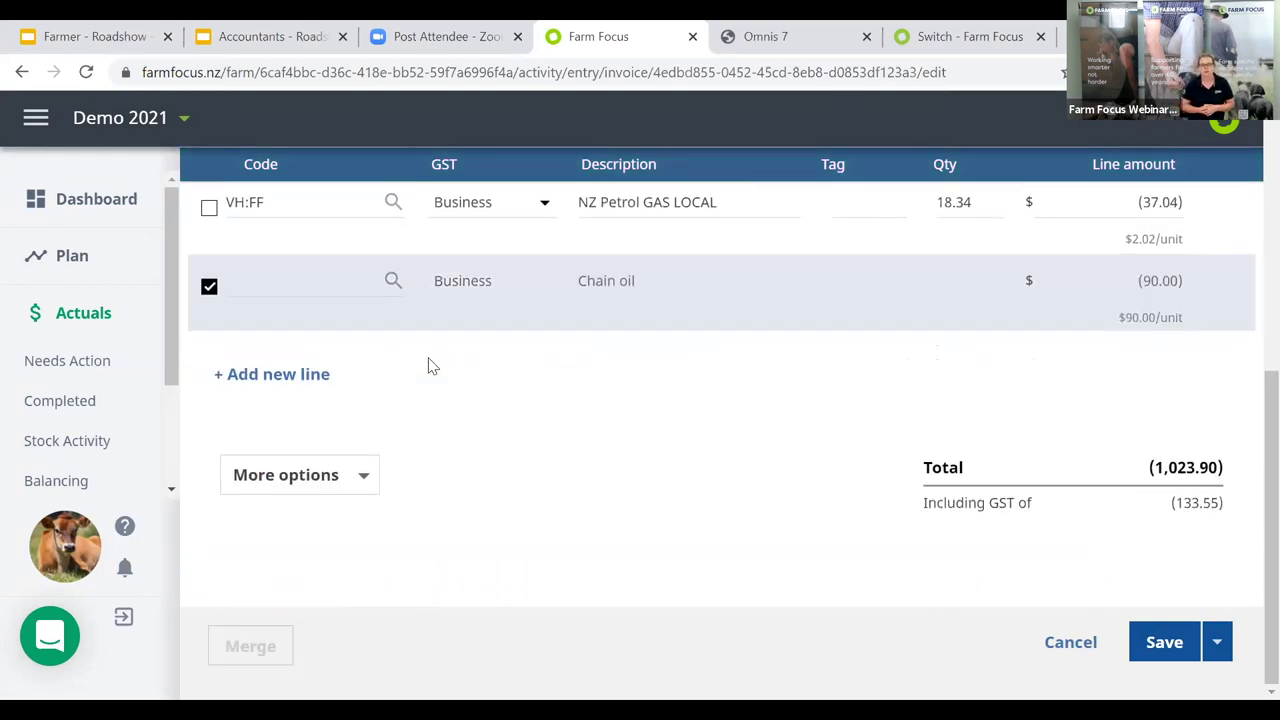
scroll(430, 366, up, 3)
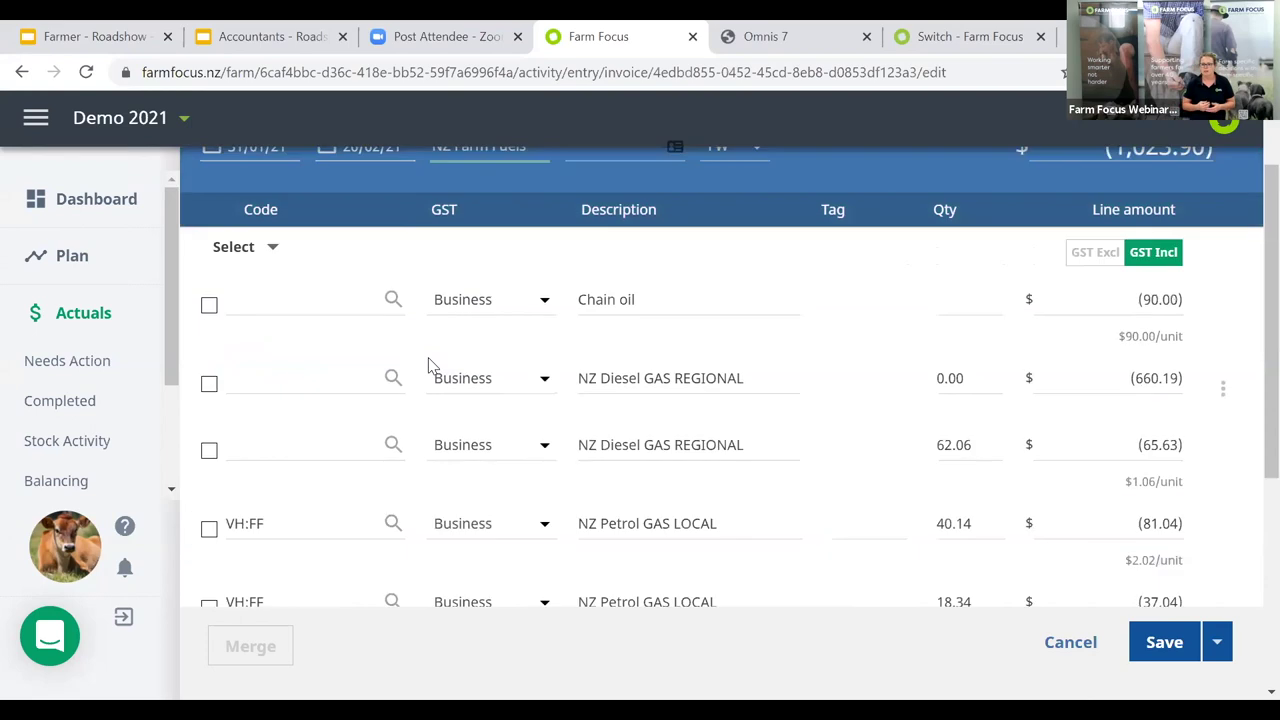
click(209, 306)
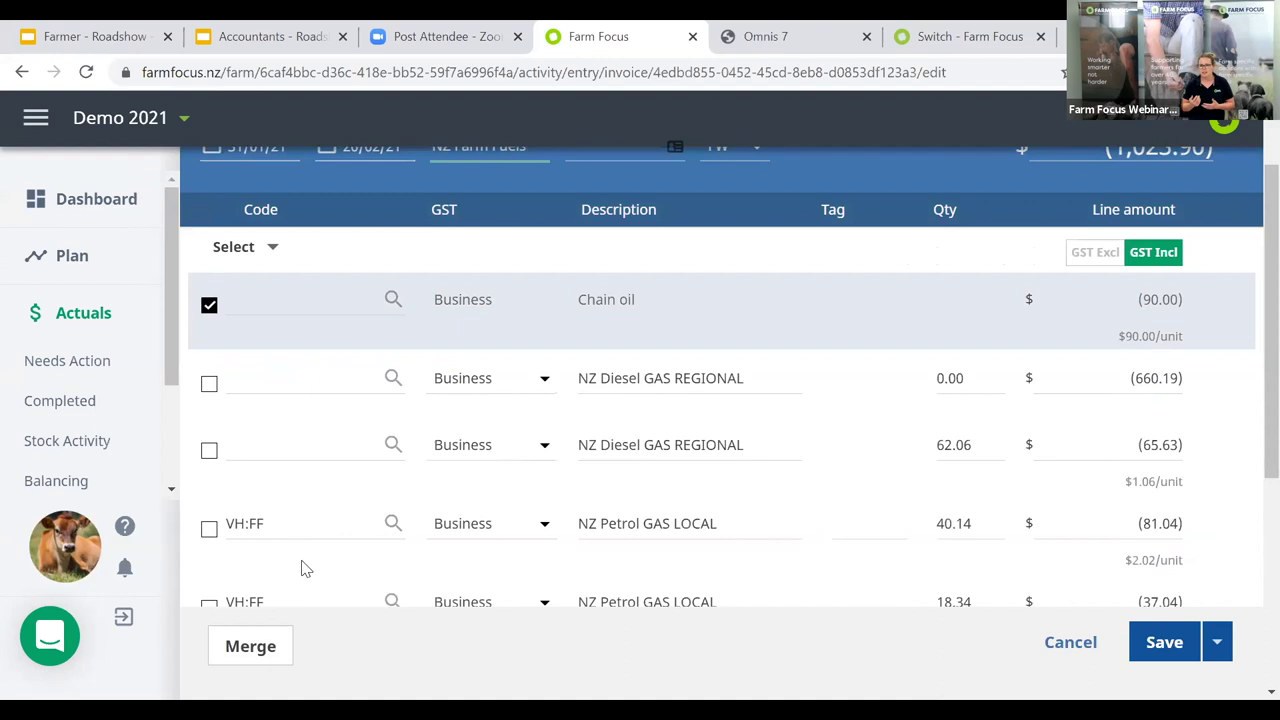
click(250, 646)
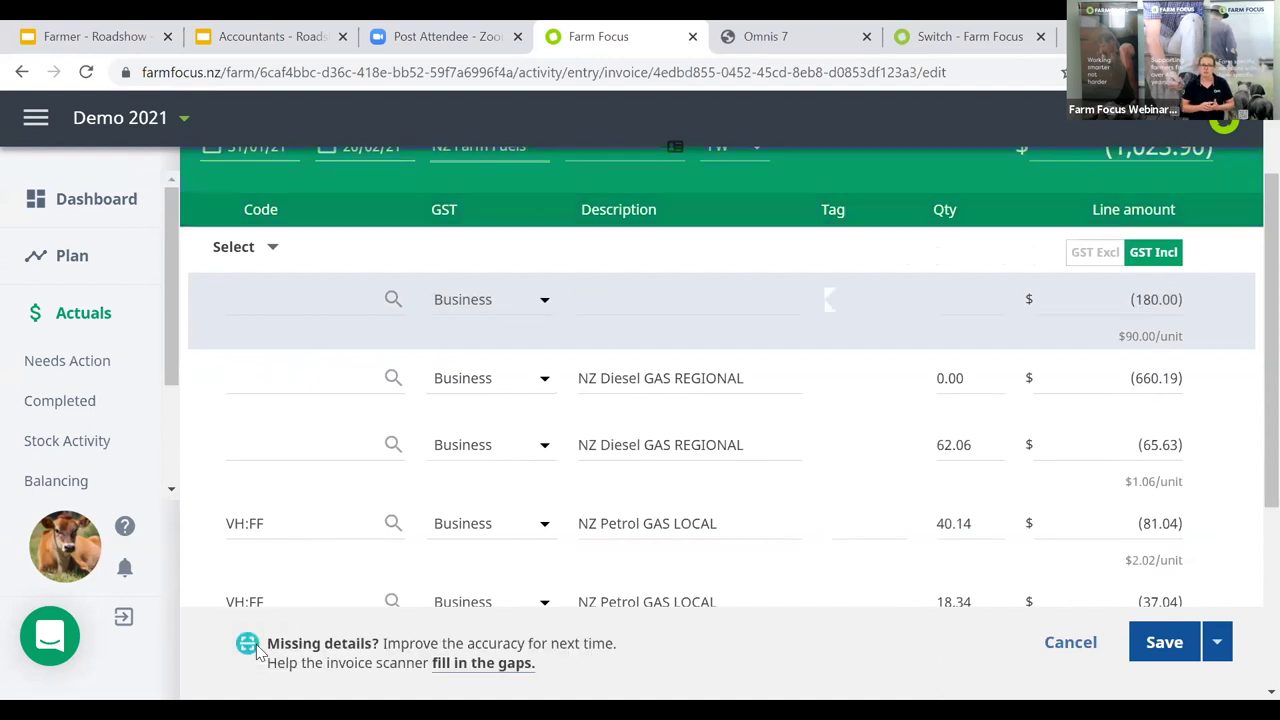
Code the merged line to VH:FF Farm Fuel.
click(265, 304)
text(vh)
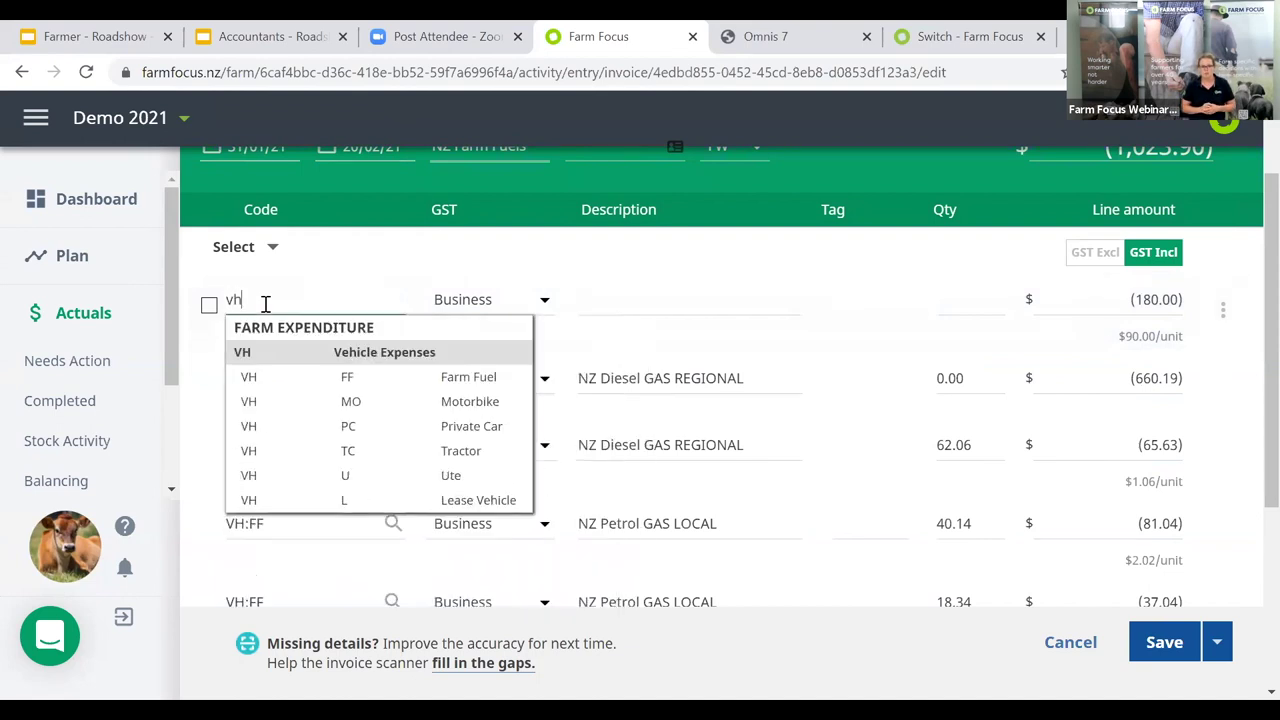
click(285, 378)
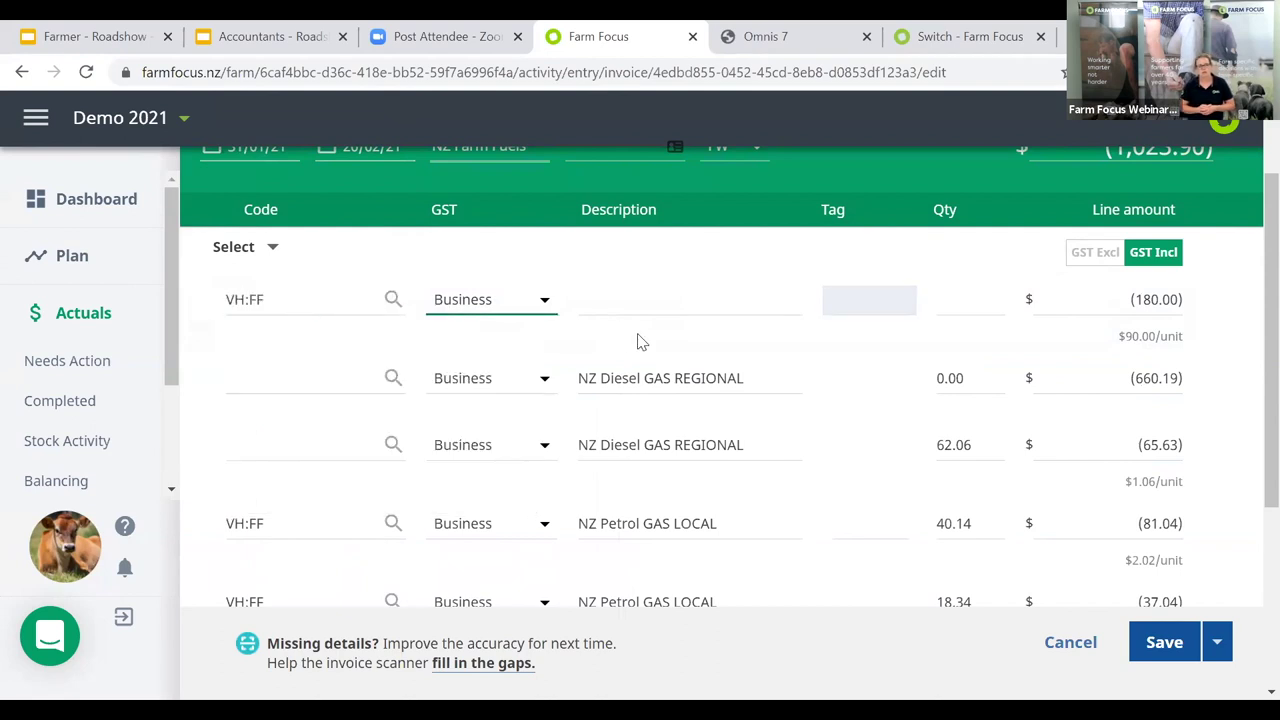
Enter Chain oil as the description of the merged 180.00 line.
click(637, 298)
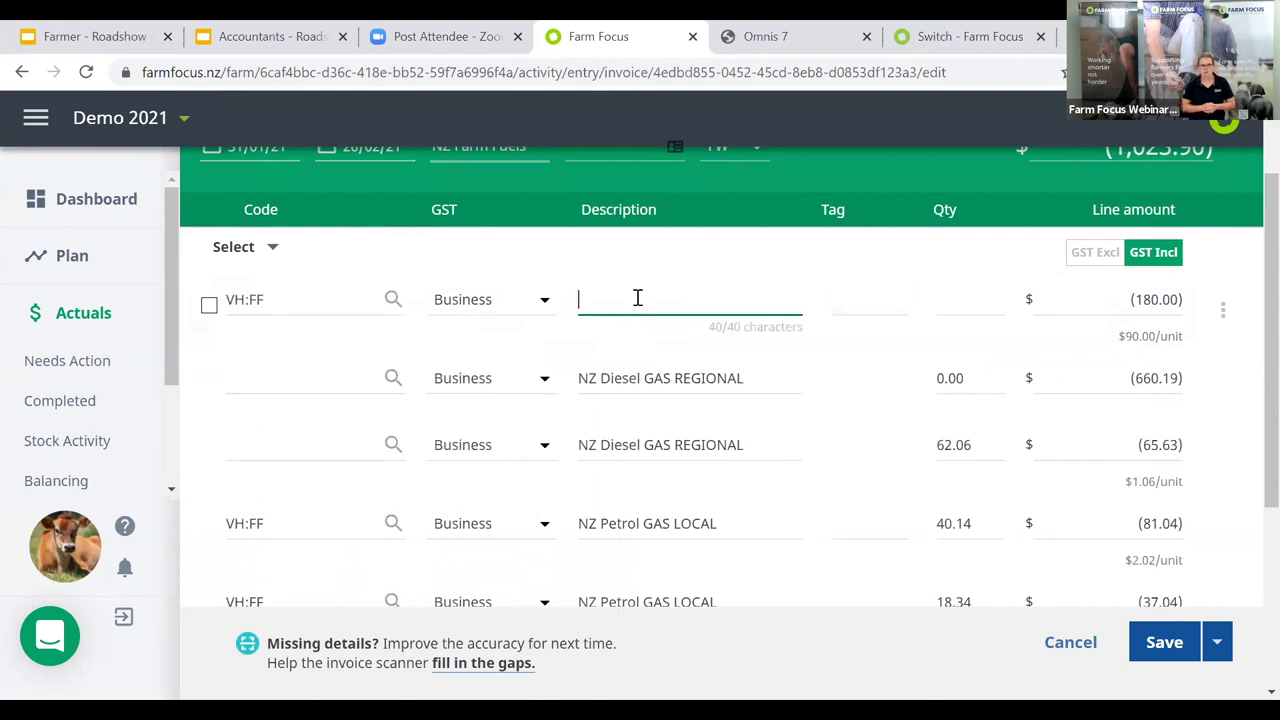
text(Chain)
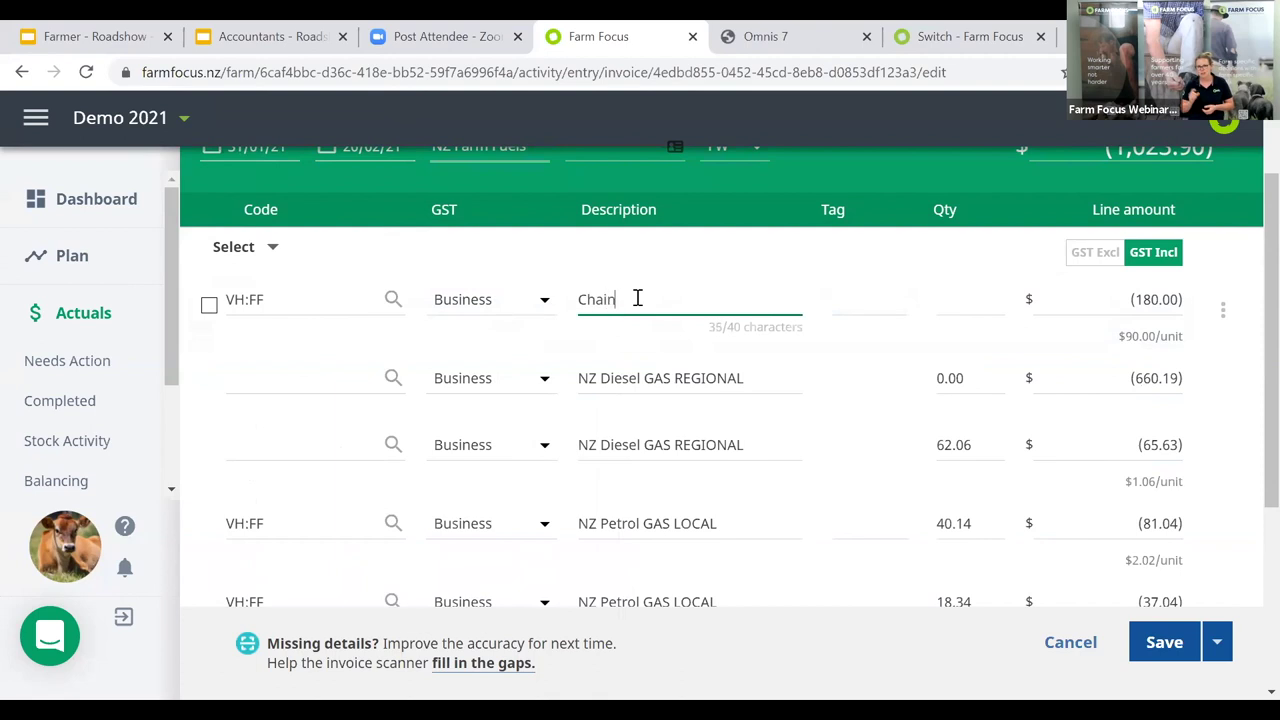
text( oil)
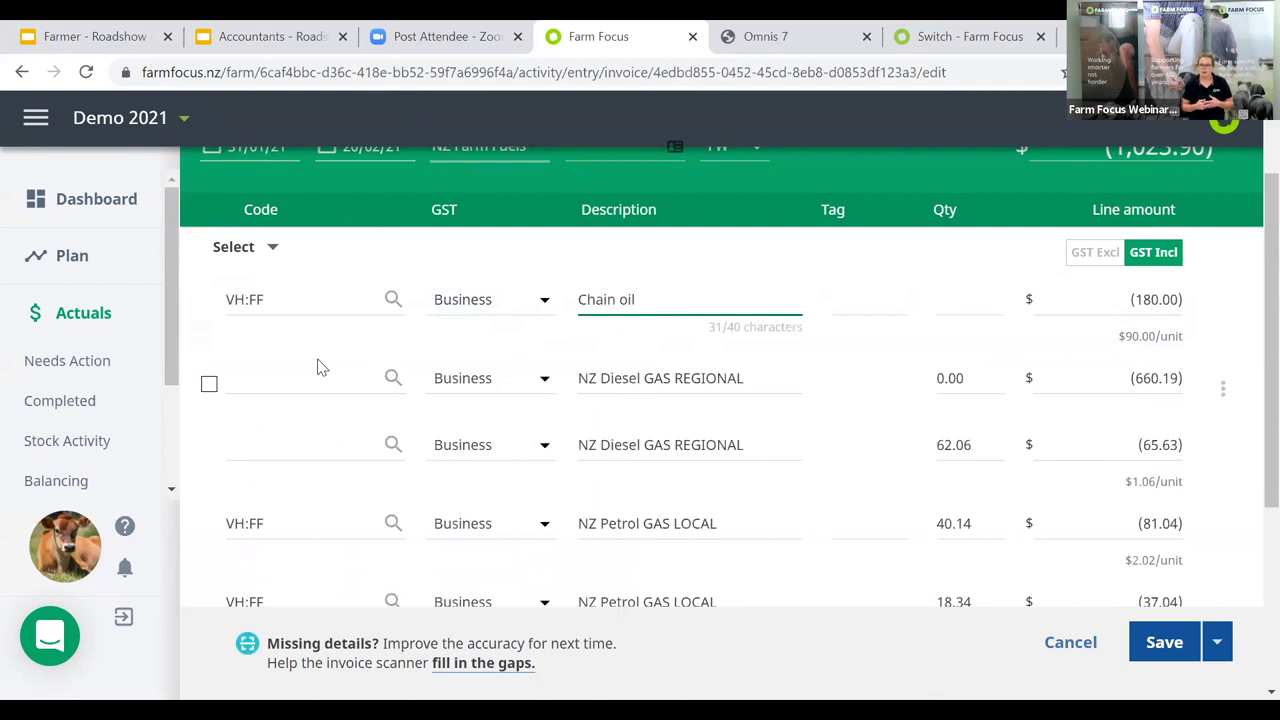
Code both NZ Diesel GAS REGIONAL lines together to VH:FF Farm Fuel and save the invoice.
click(210, 386)
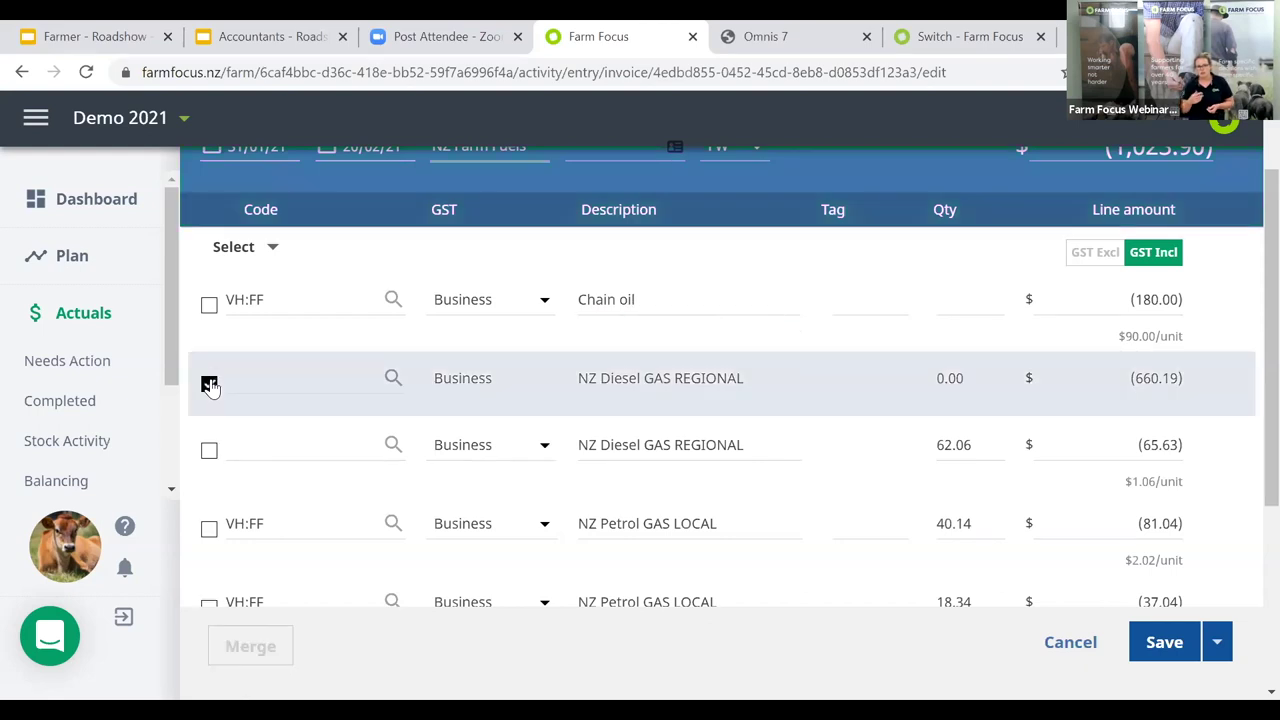
click(208, 450)
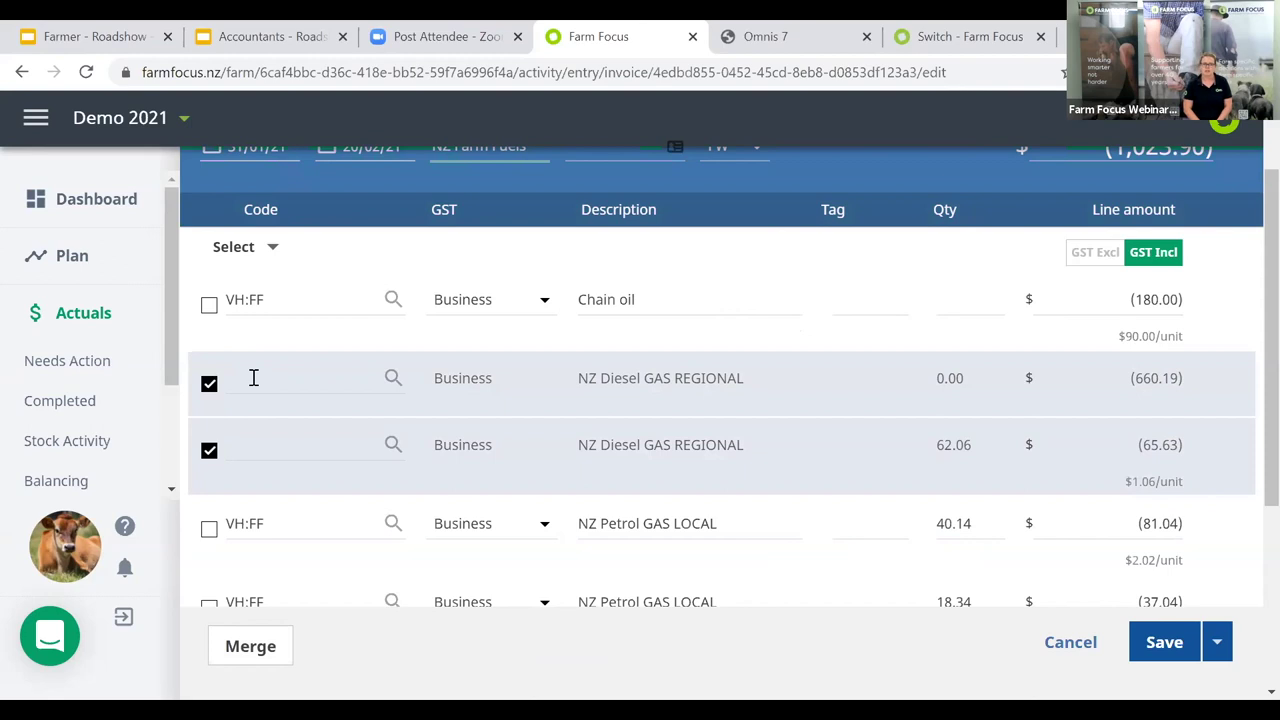
click(254, 378)
text(vh)
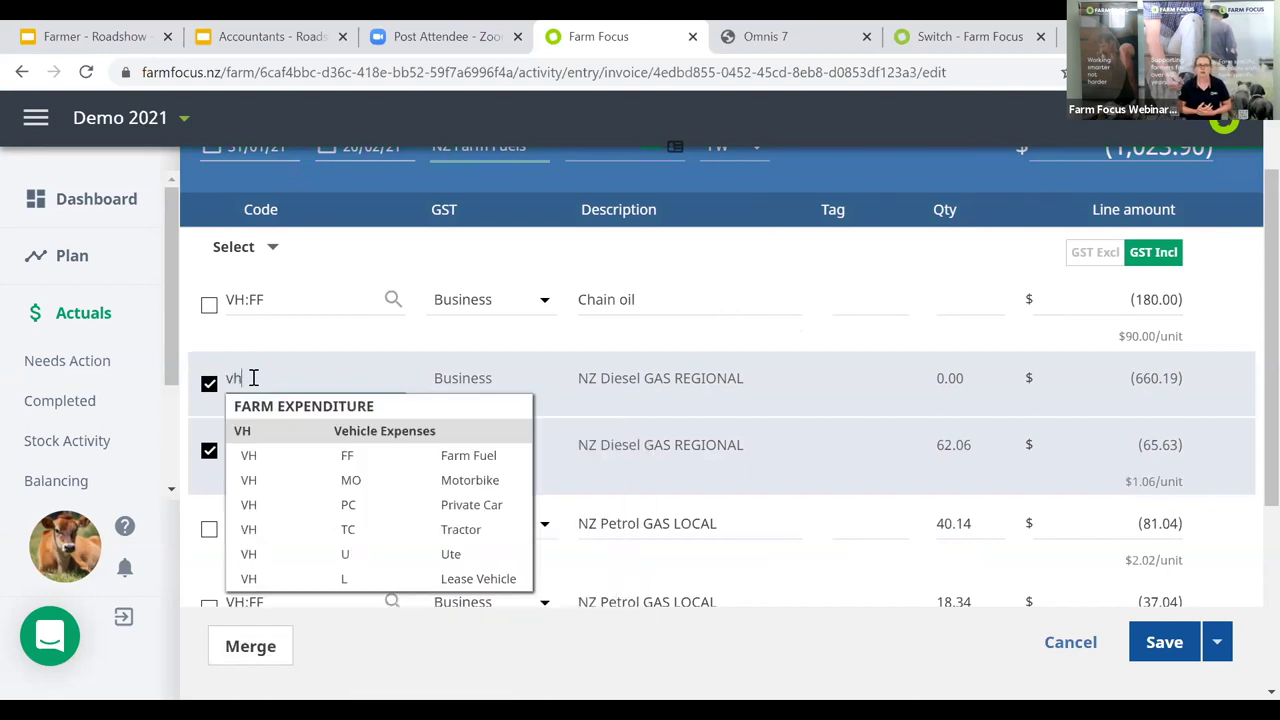
click(283, 458)
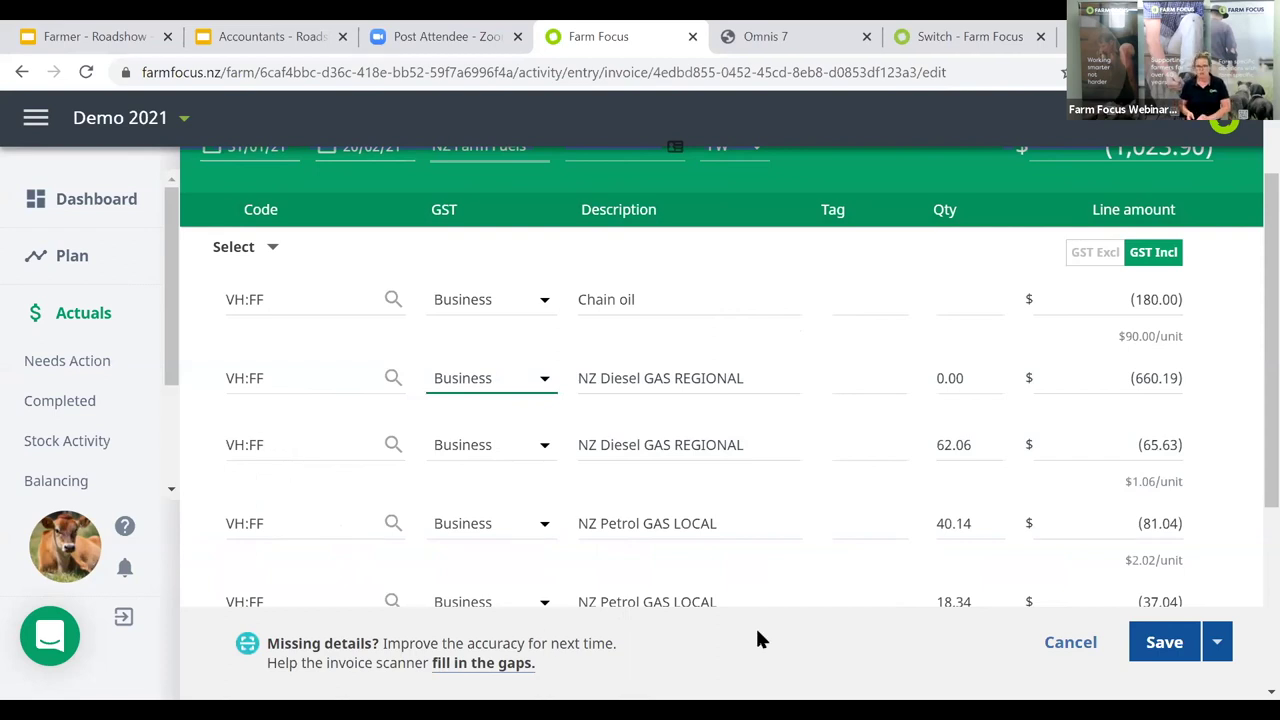
click(1160, 642)
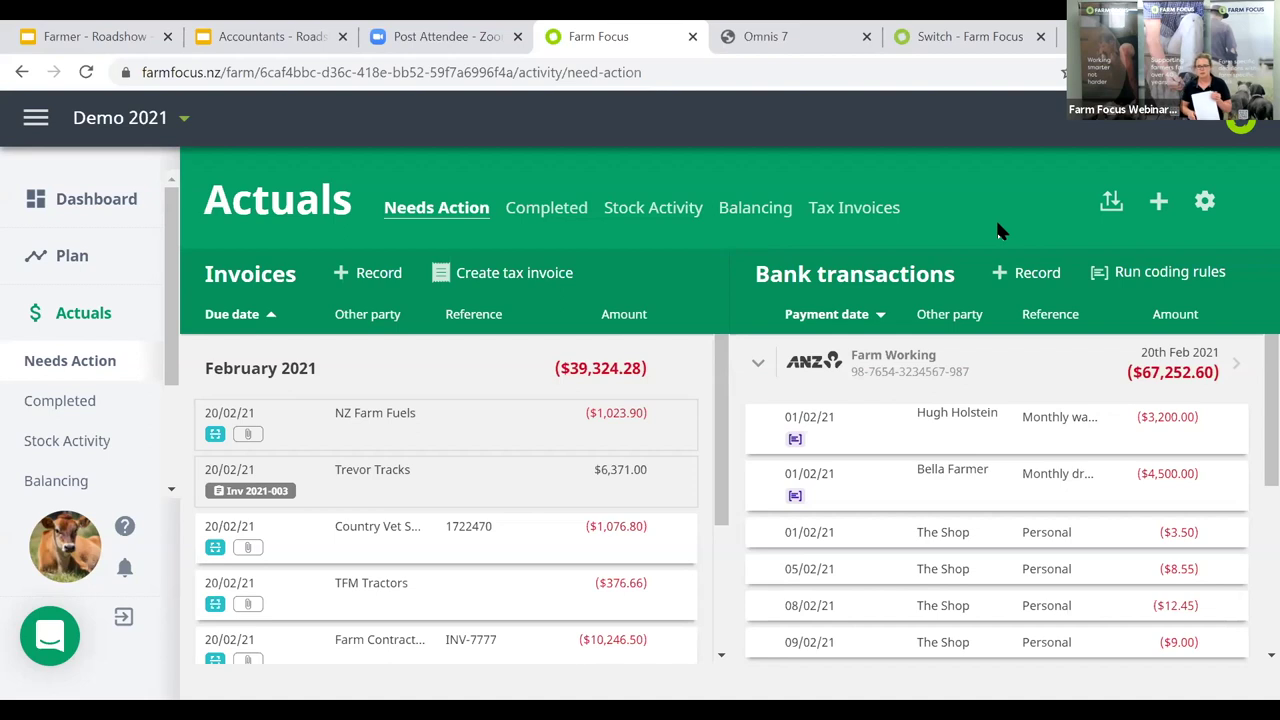
Choose the Calf Sales Co, Country Vet Services and Tractor Repair Services bills for a bill payment file, review the total and cancel the download.
click(1112, 202)
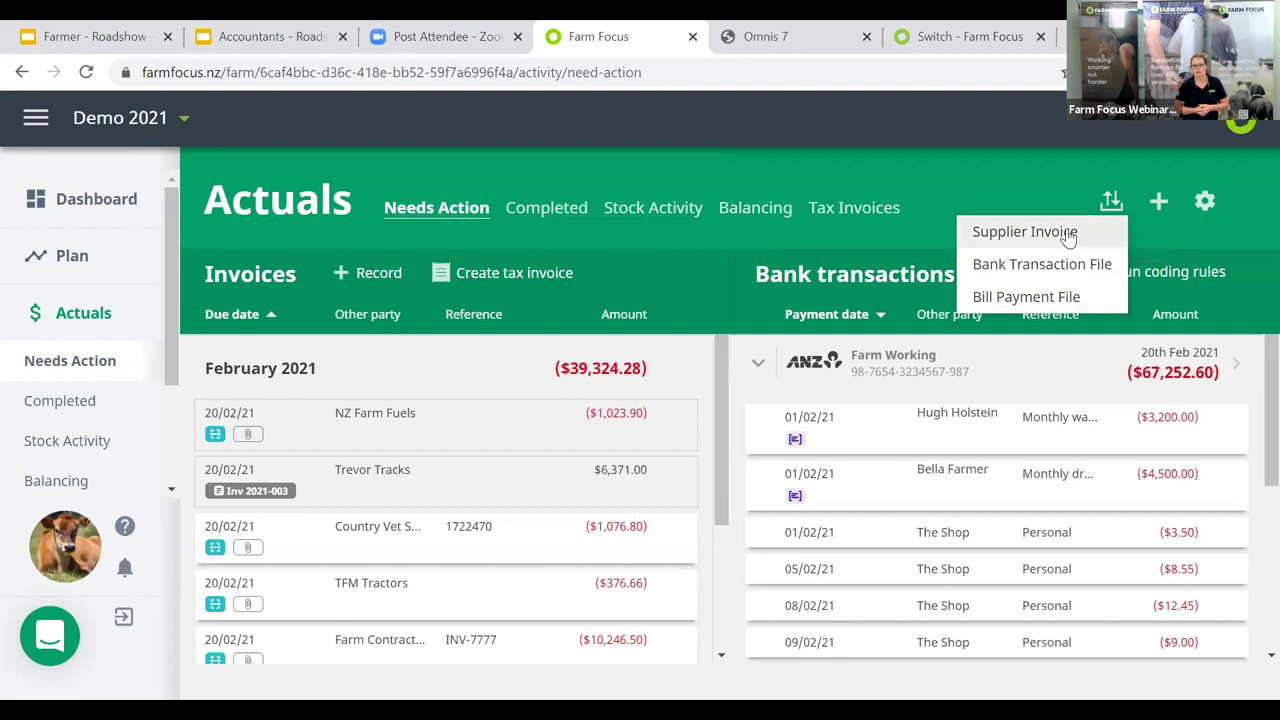
click(1038, 290)
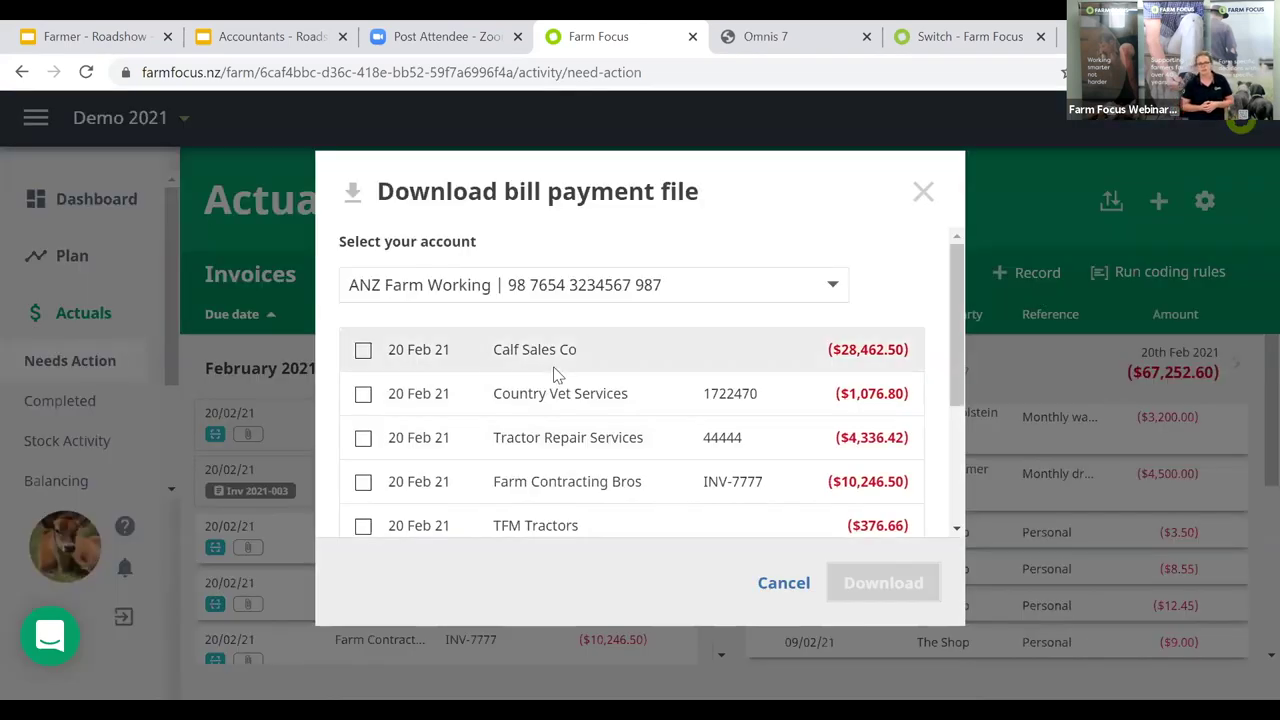
click(363, 352)
click(363, 395)
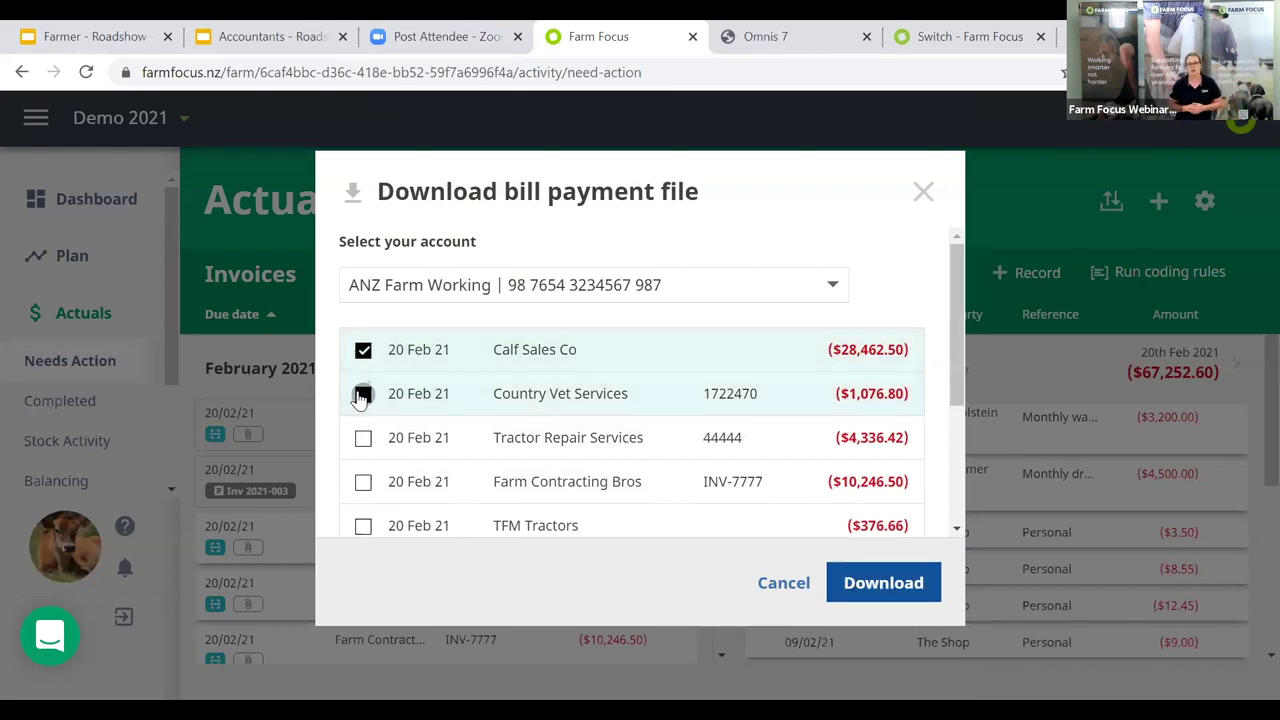
click(363, 437)
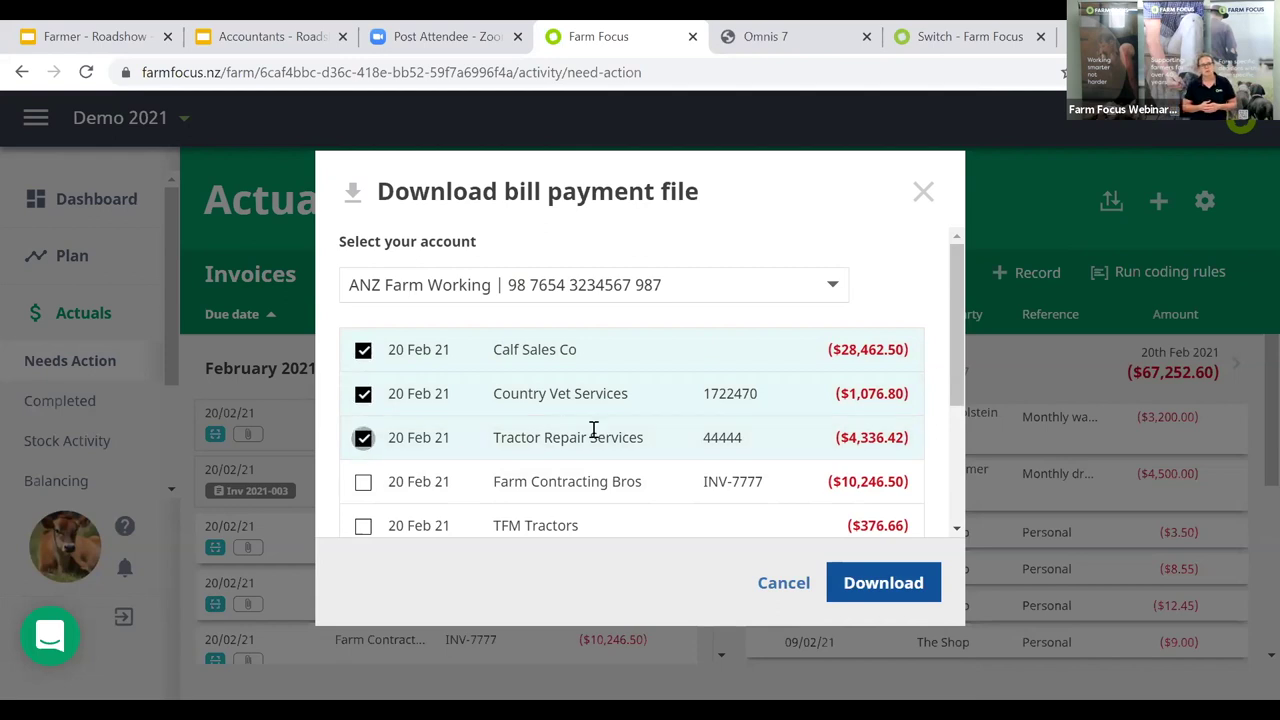
scroll(679, 440, down, 3)
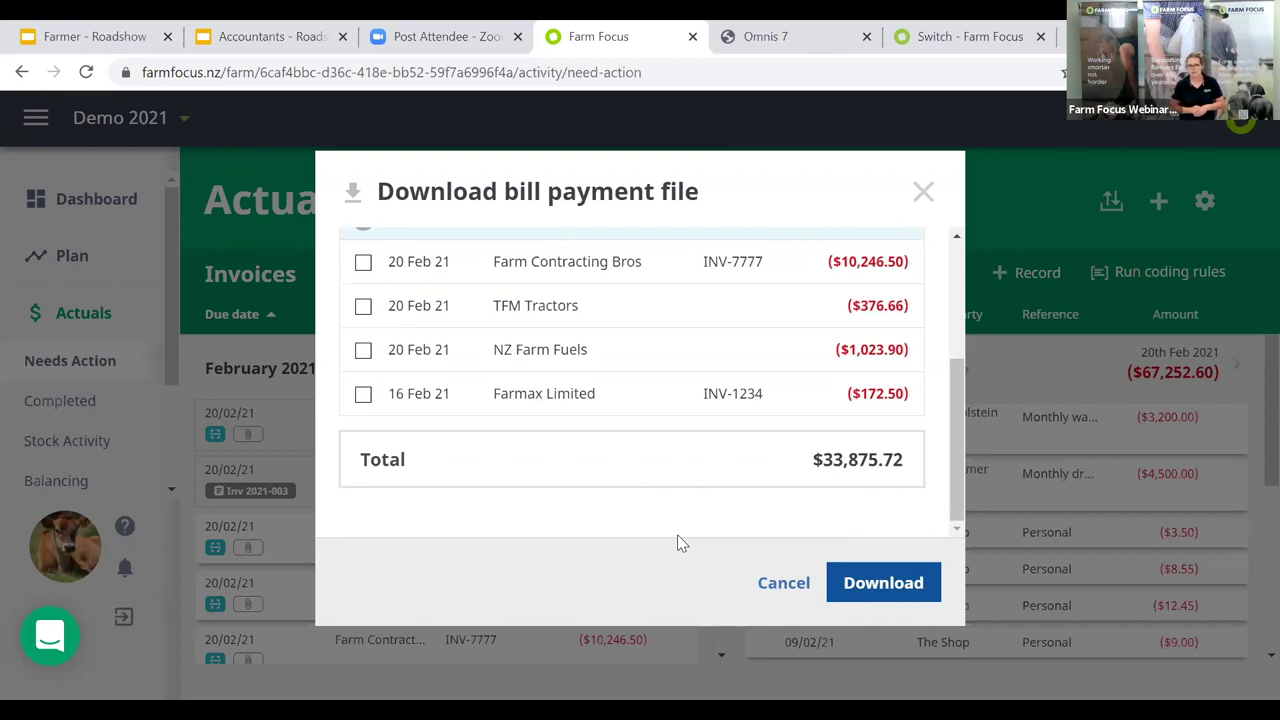
click(782, 584)
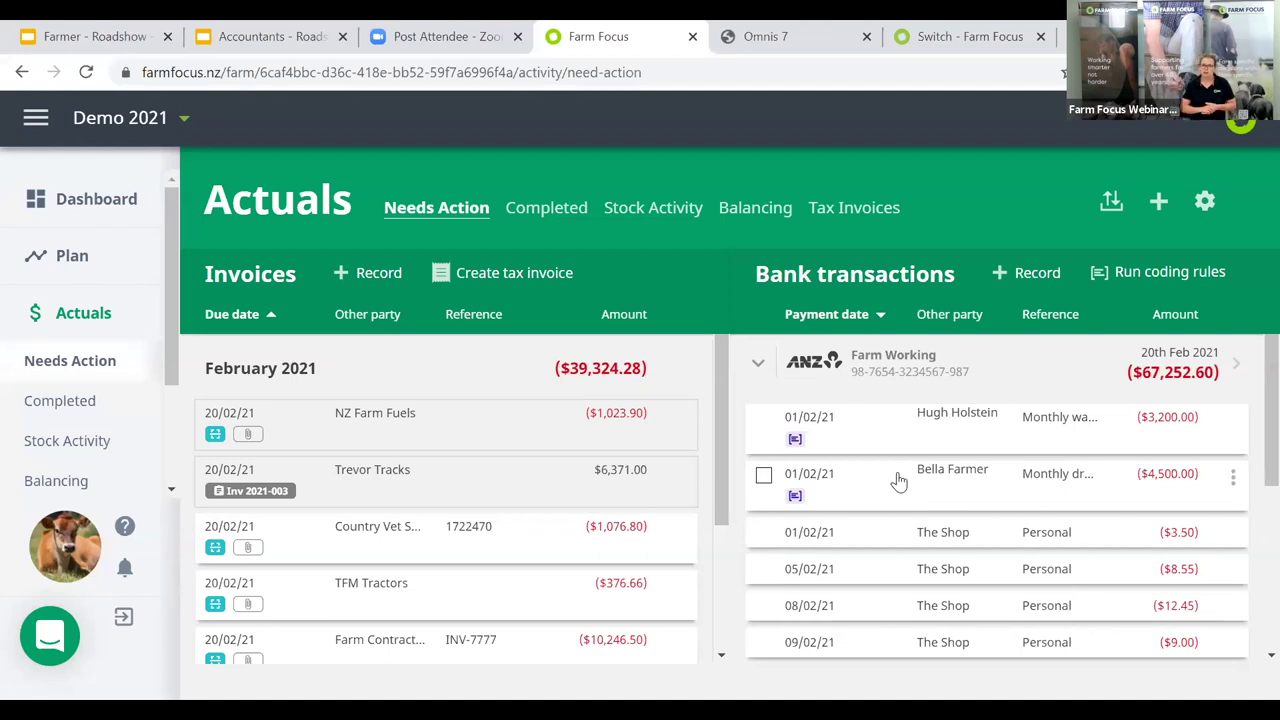
Start bulk coding the five The Shop bank transactions from 01/02/21 to 10/02/21 and set their code to PE:D Drawings.
scroll(903, 555, down, 1)
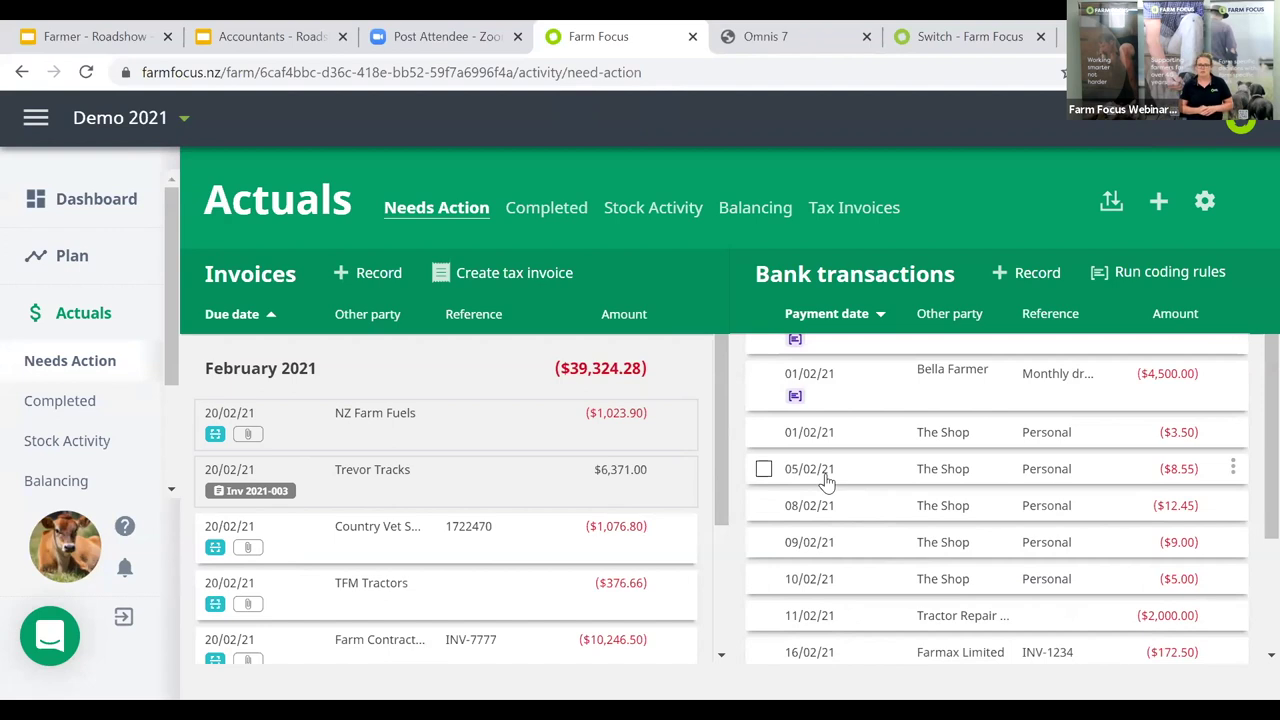
click(764, 432)
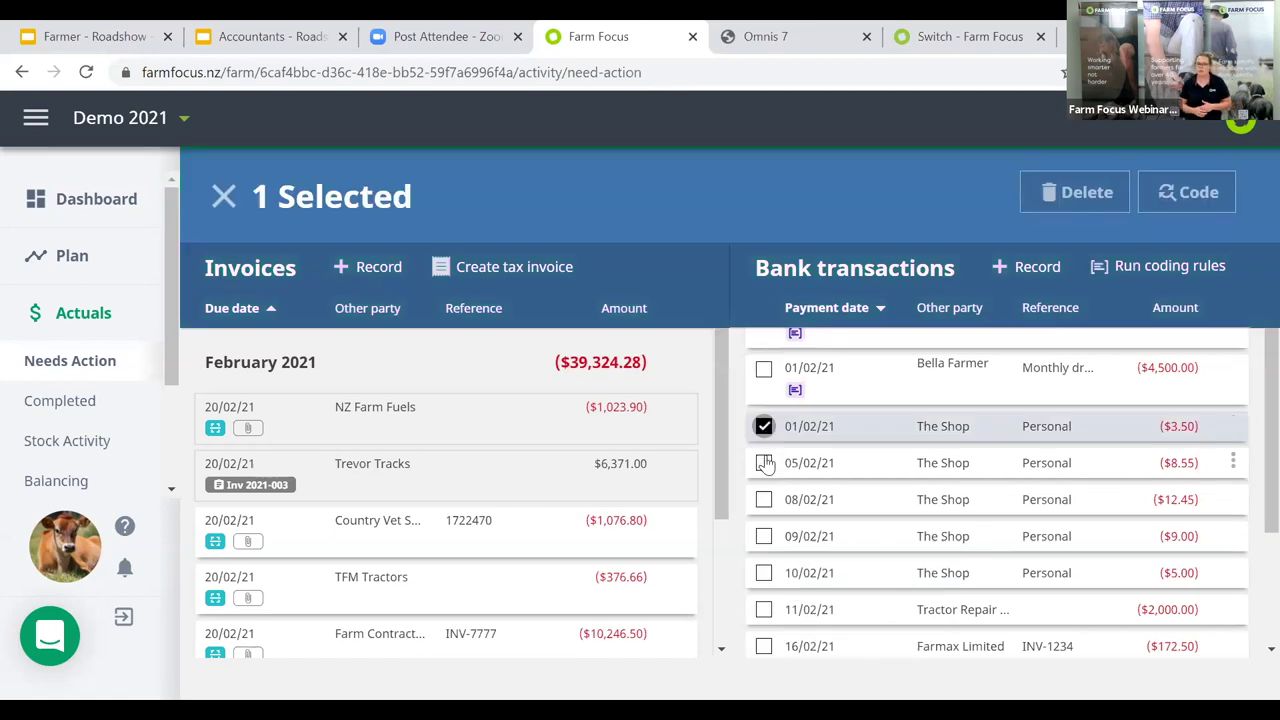
click(764, 463)
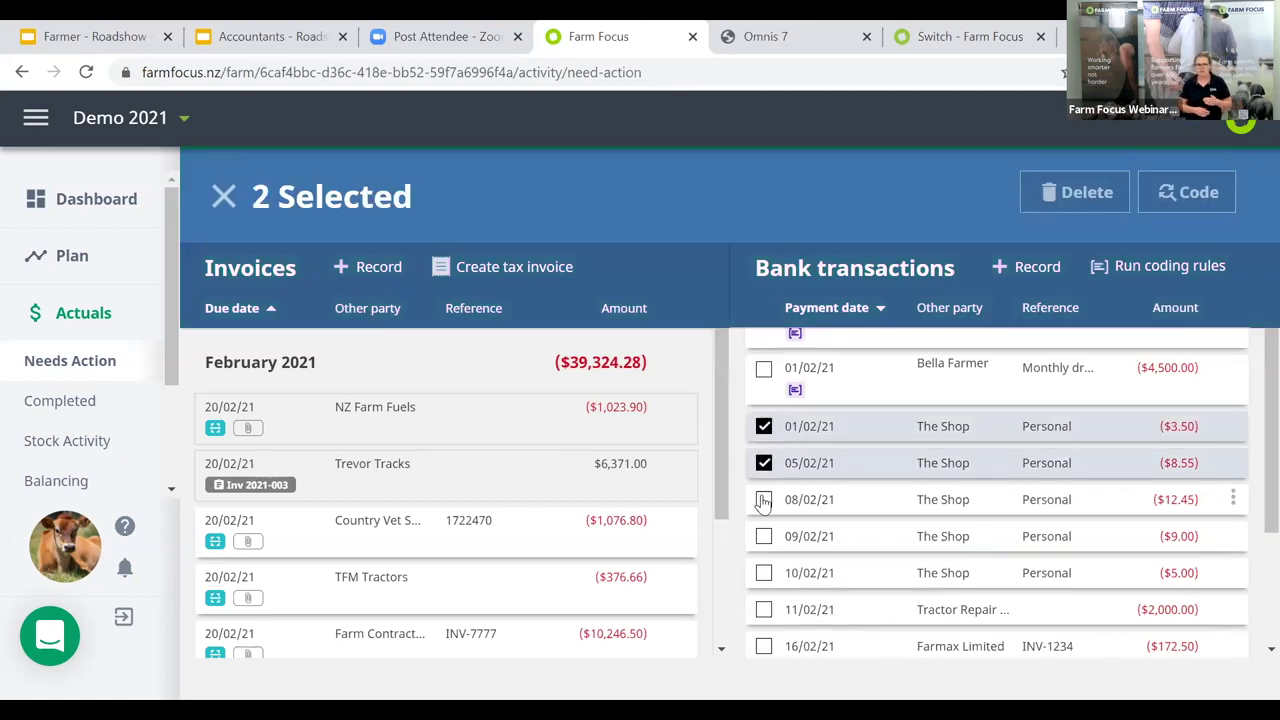
click(764, 500)
click(764, 537)
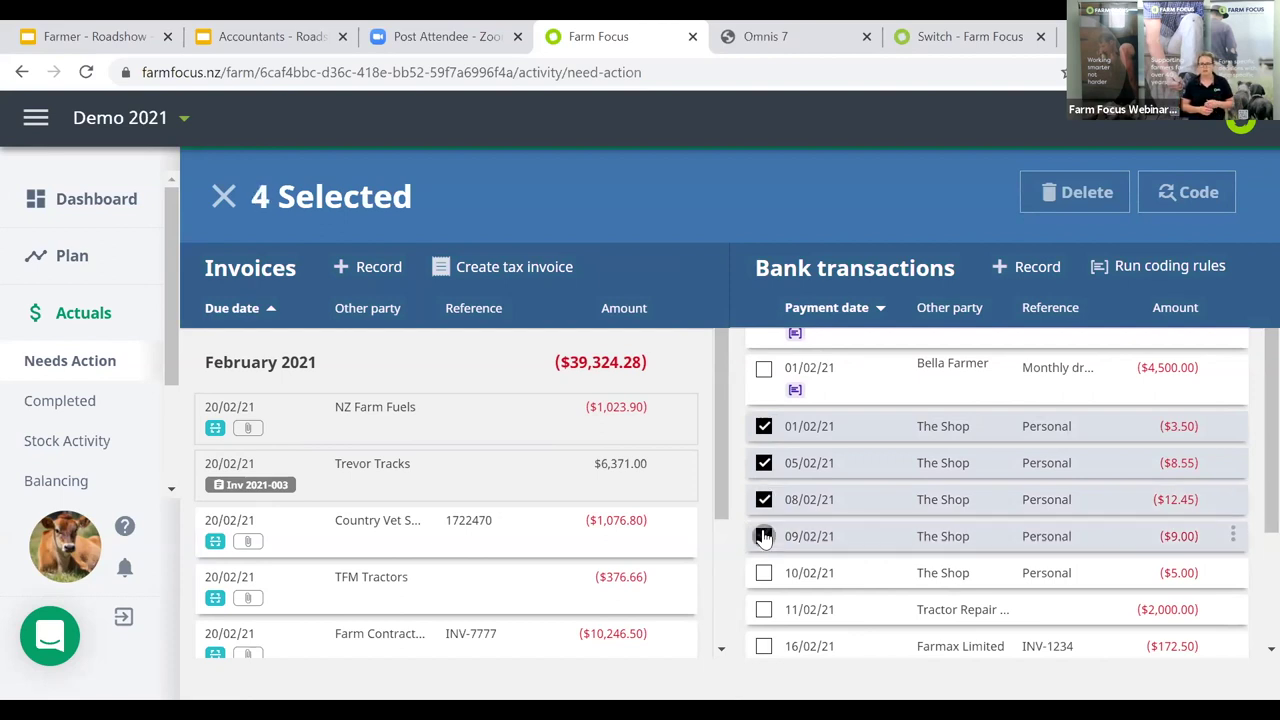
click(764, 573)
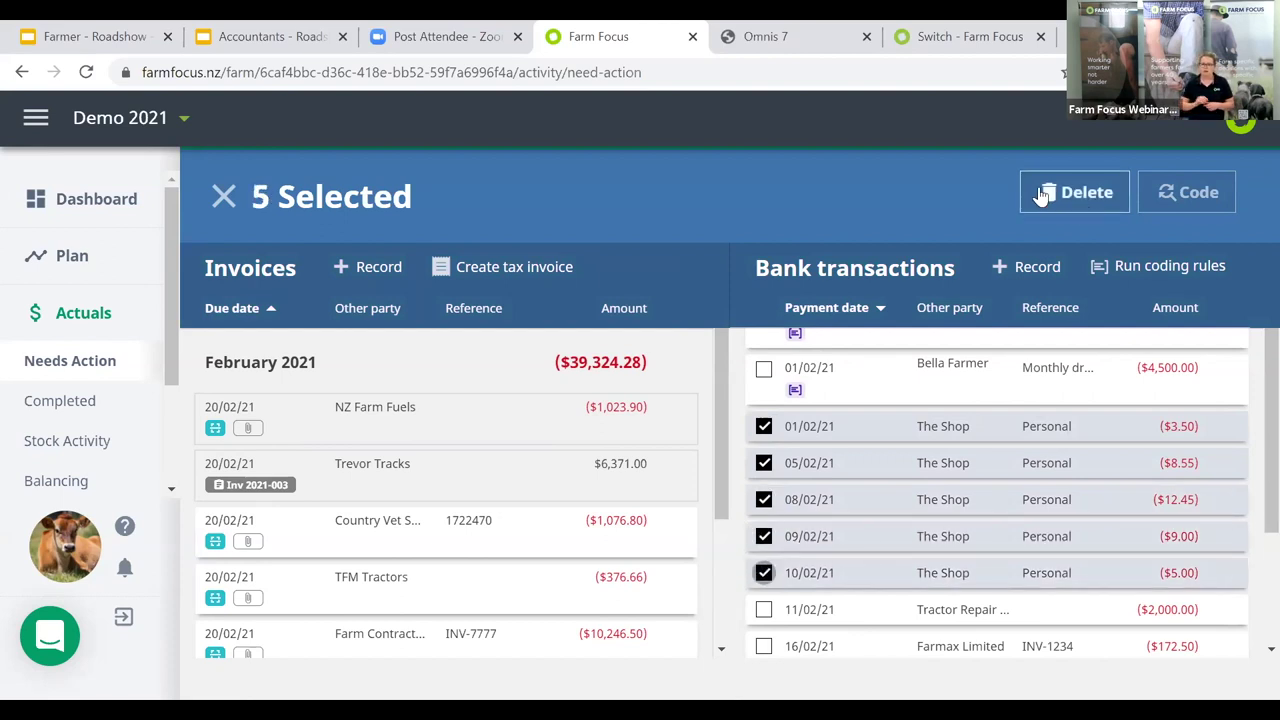
click(1203, 192)
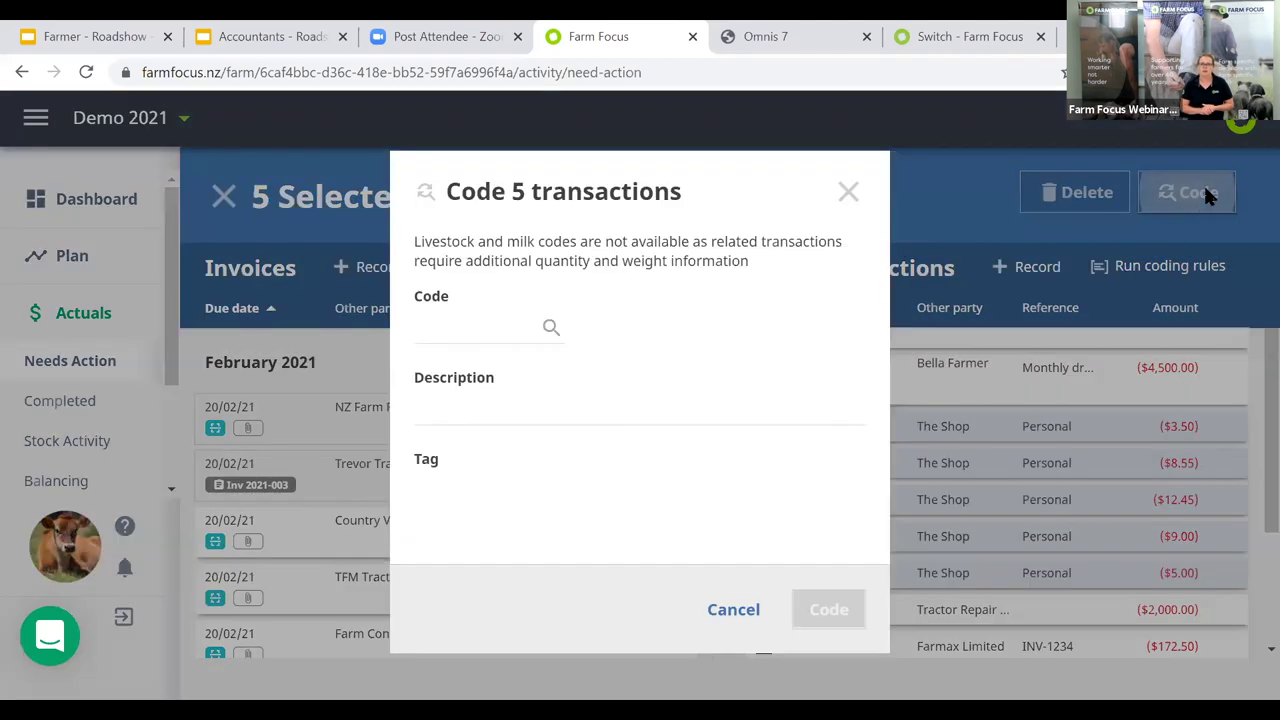
click(432, 329)
text(VH)
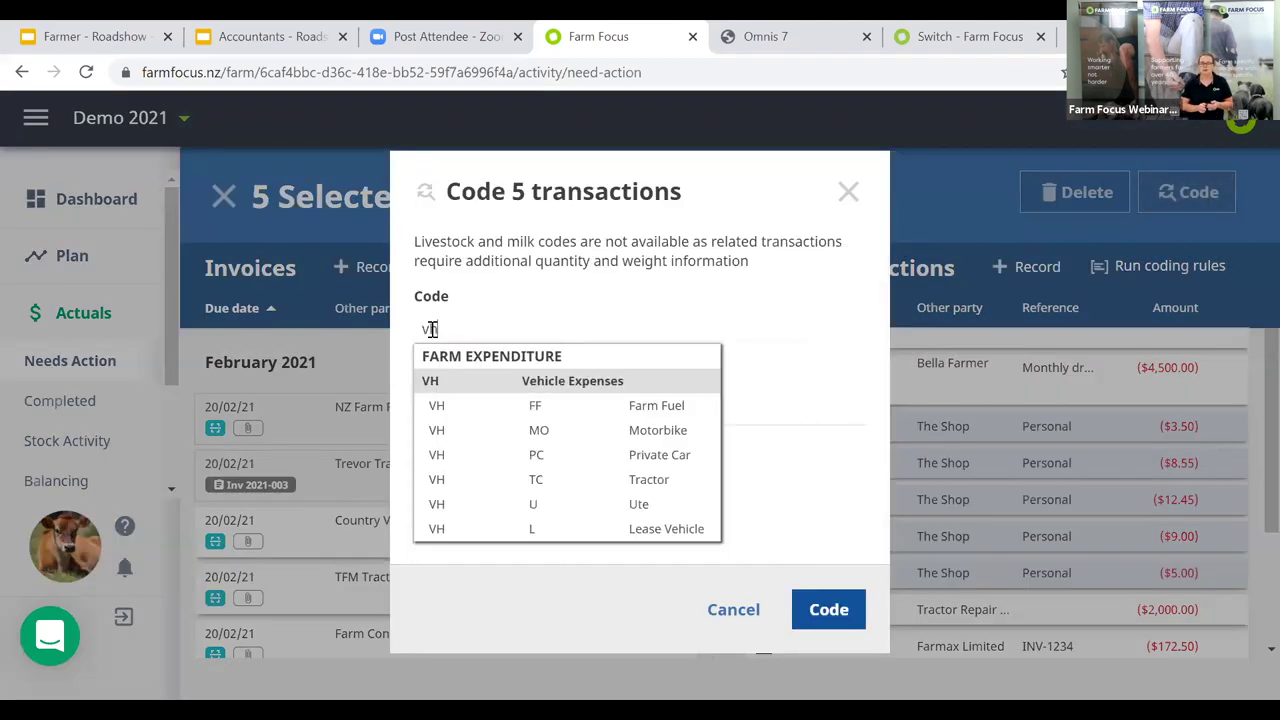
key(BackSpace)
key(BackSpace)
text(pe)
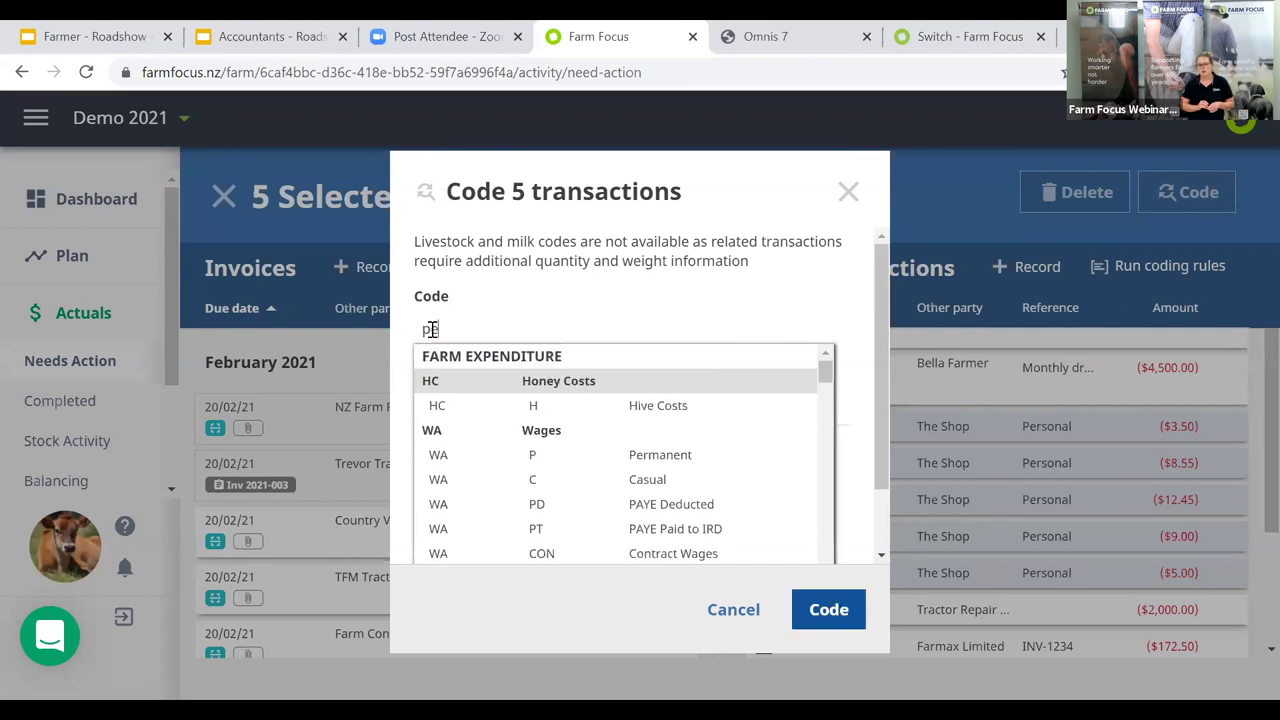
text(:)
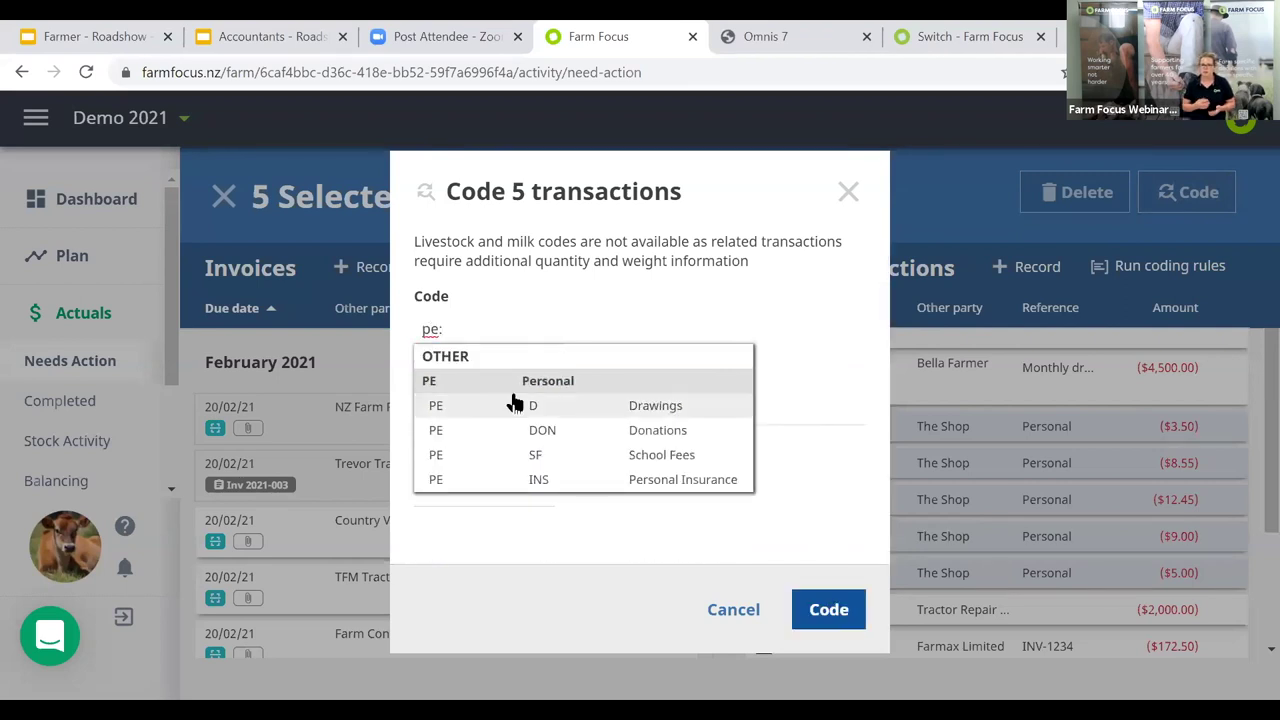
click(513, 405)
Set the description of the bulk-coded transactions to Lunch and apply the coding.
click(507, 405)
text(Chai)
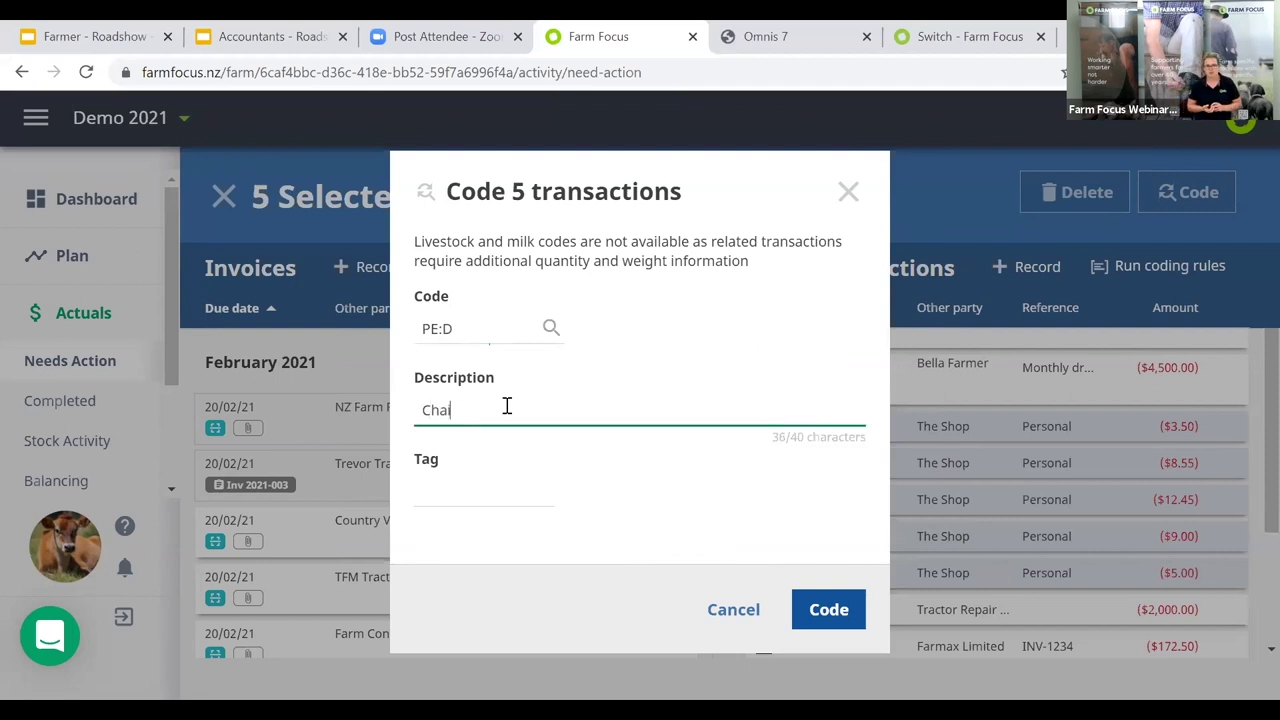
text(=)
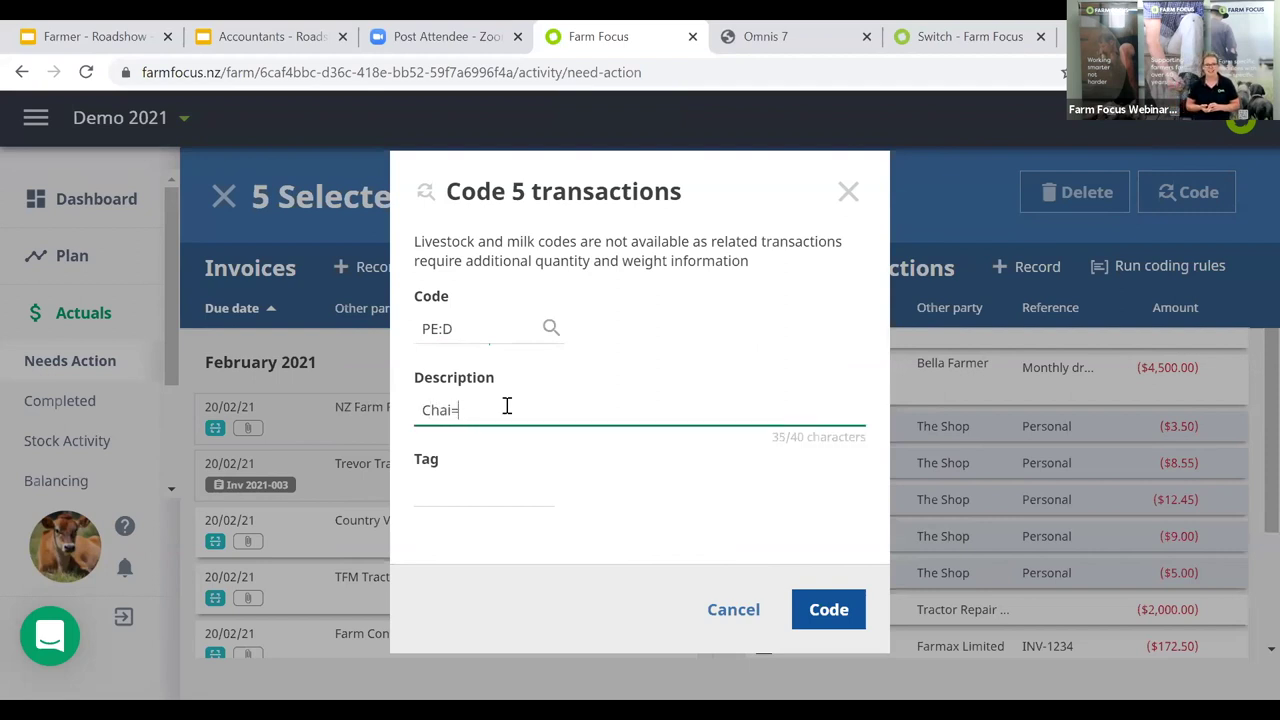
key(BackSpace)
key(BackSpace)
key(BackSpace)
key(BackSpace)
key(BackSpace)
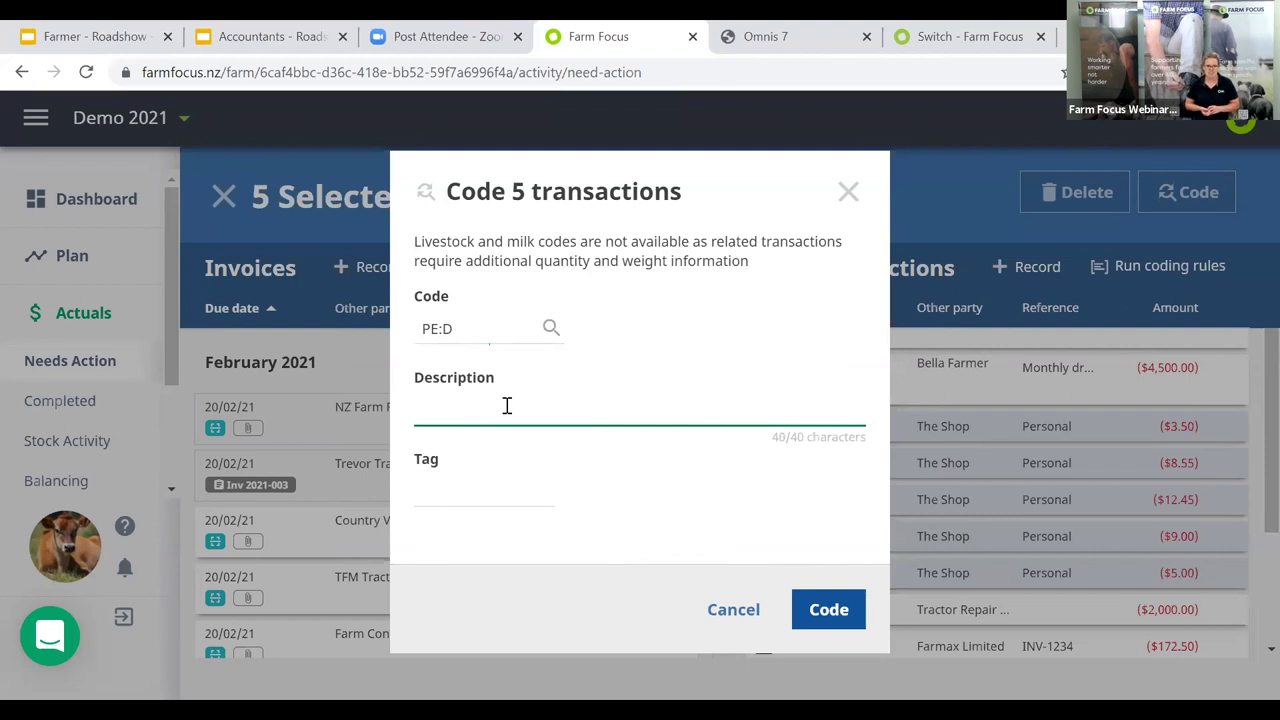
text(Lunch)
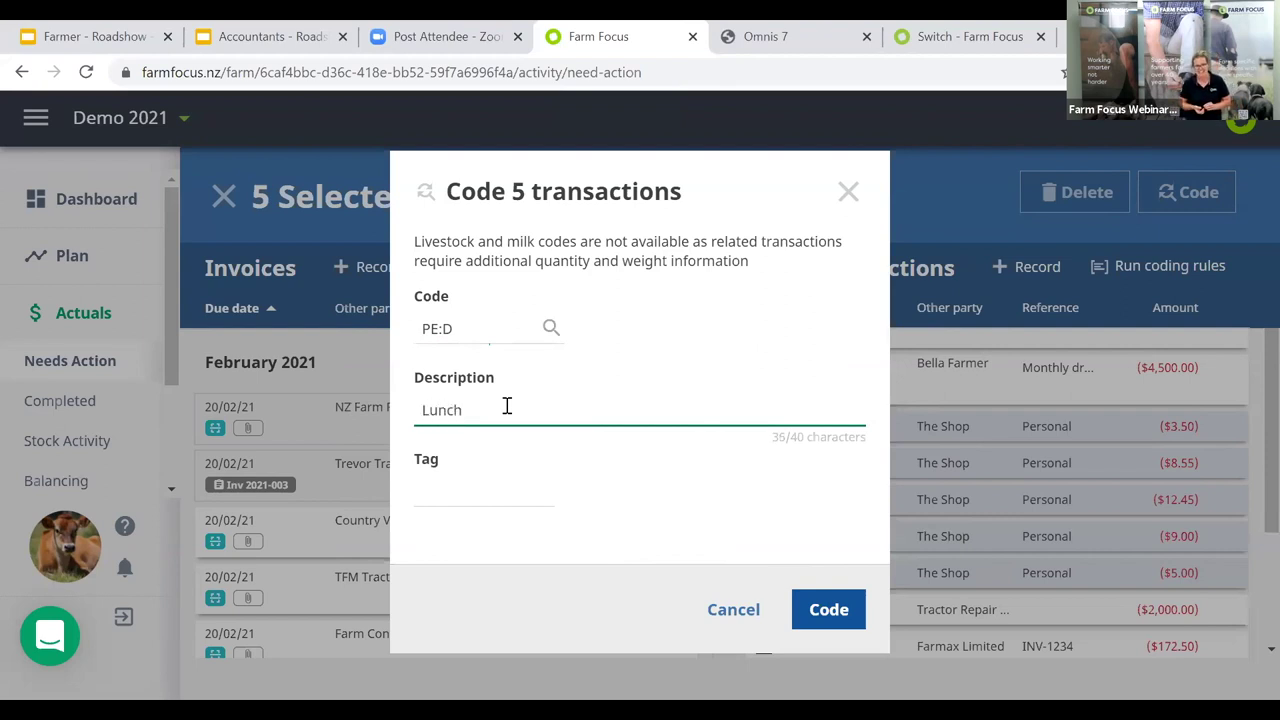
click(829, 609)
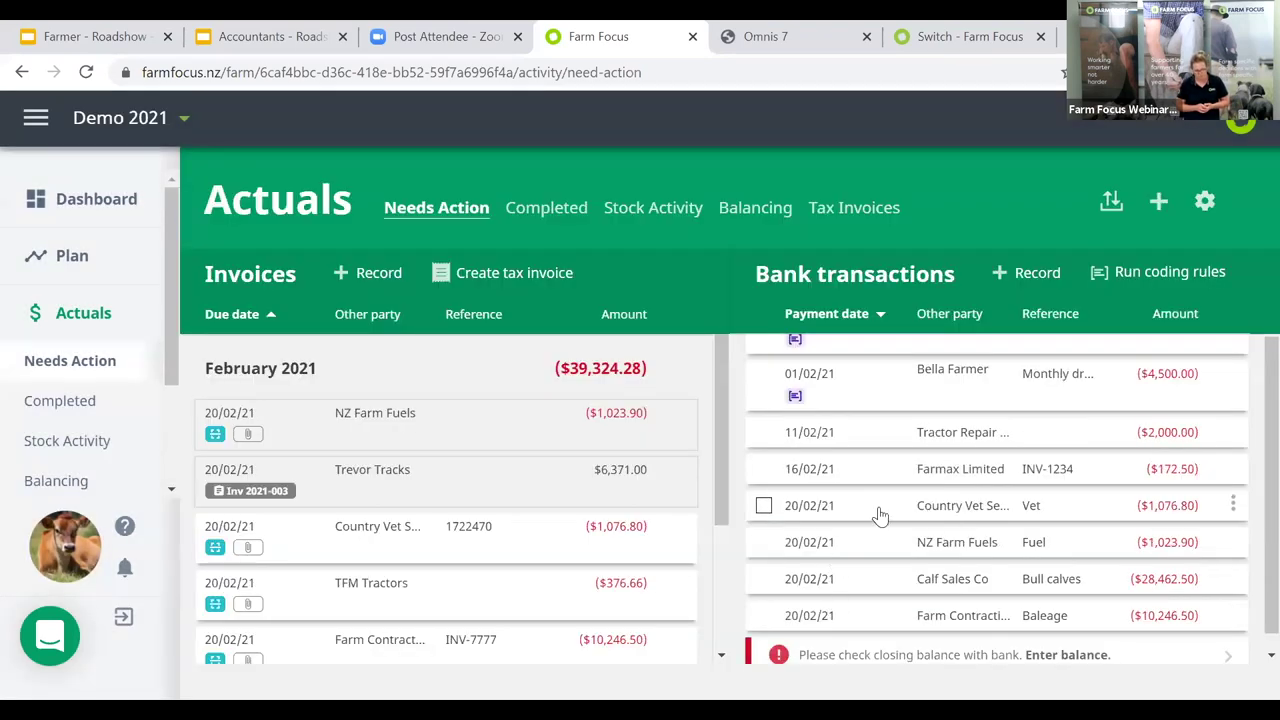
Run the coding rules on the Farm Working bank transactions.
scroll(878, 515, up, 1)
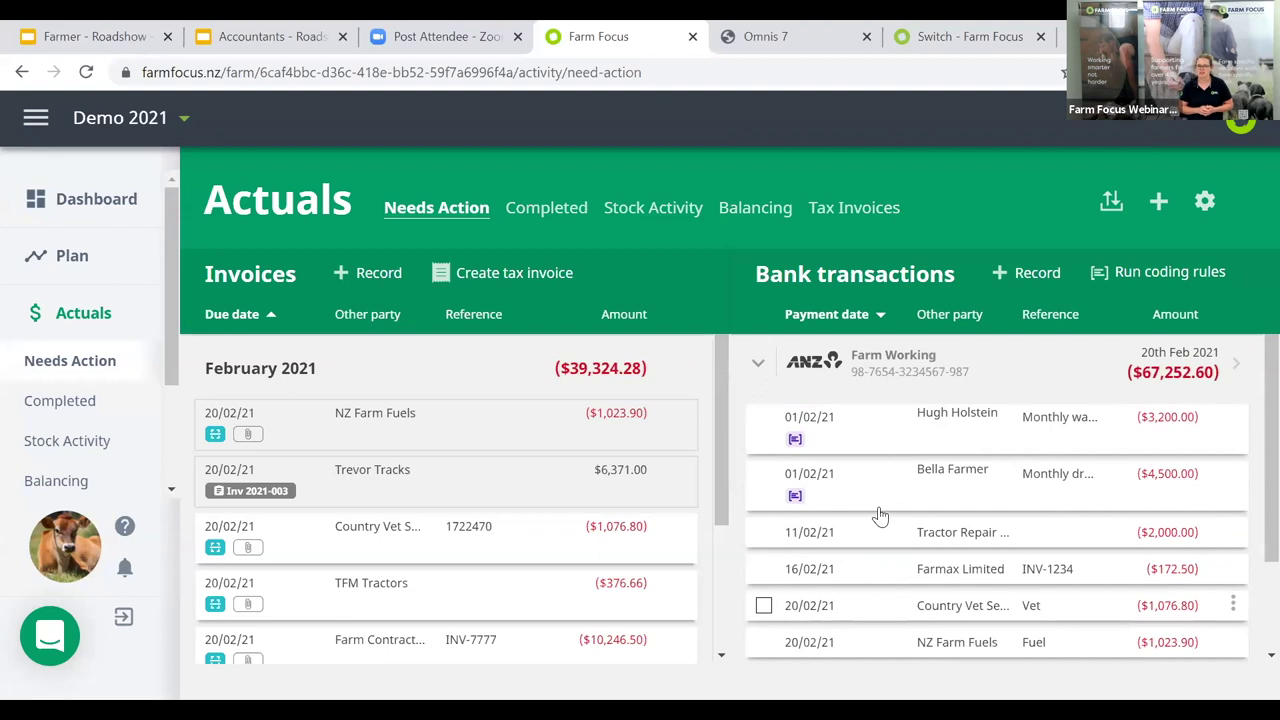
click(1139, 276)
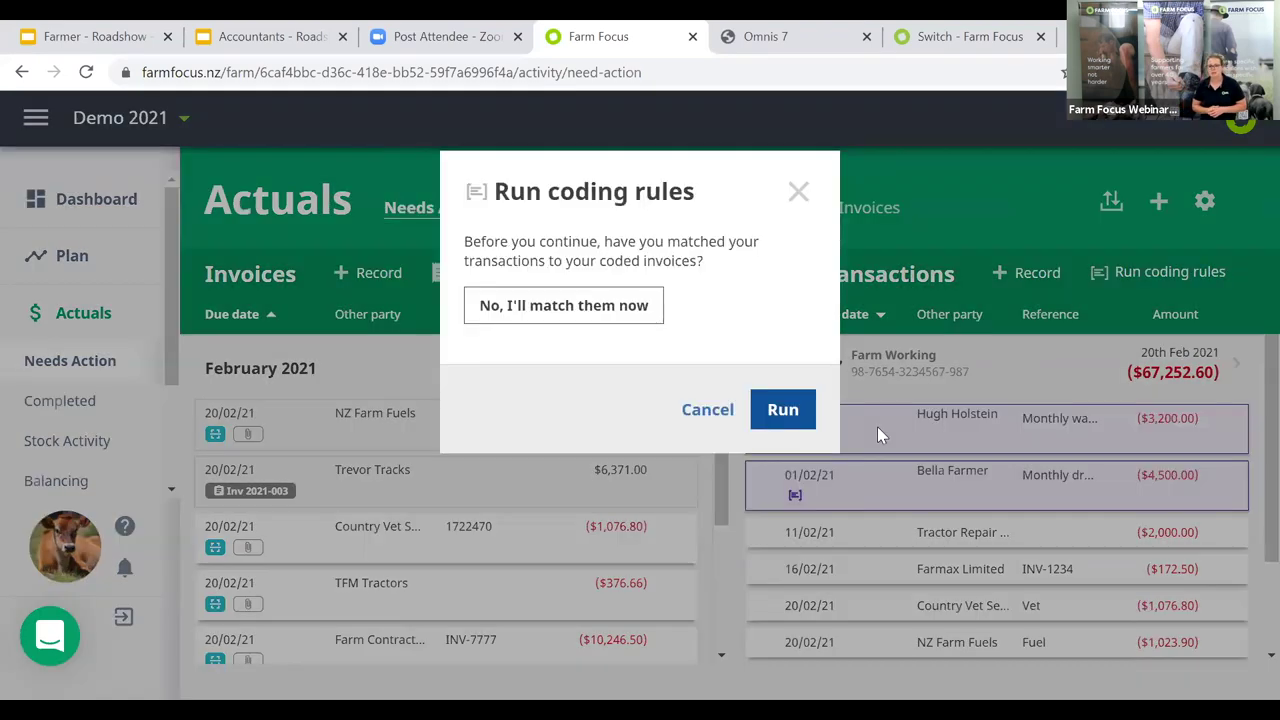
click(712, 411)
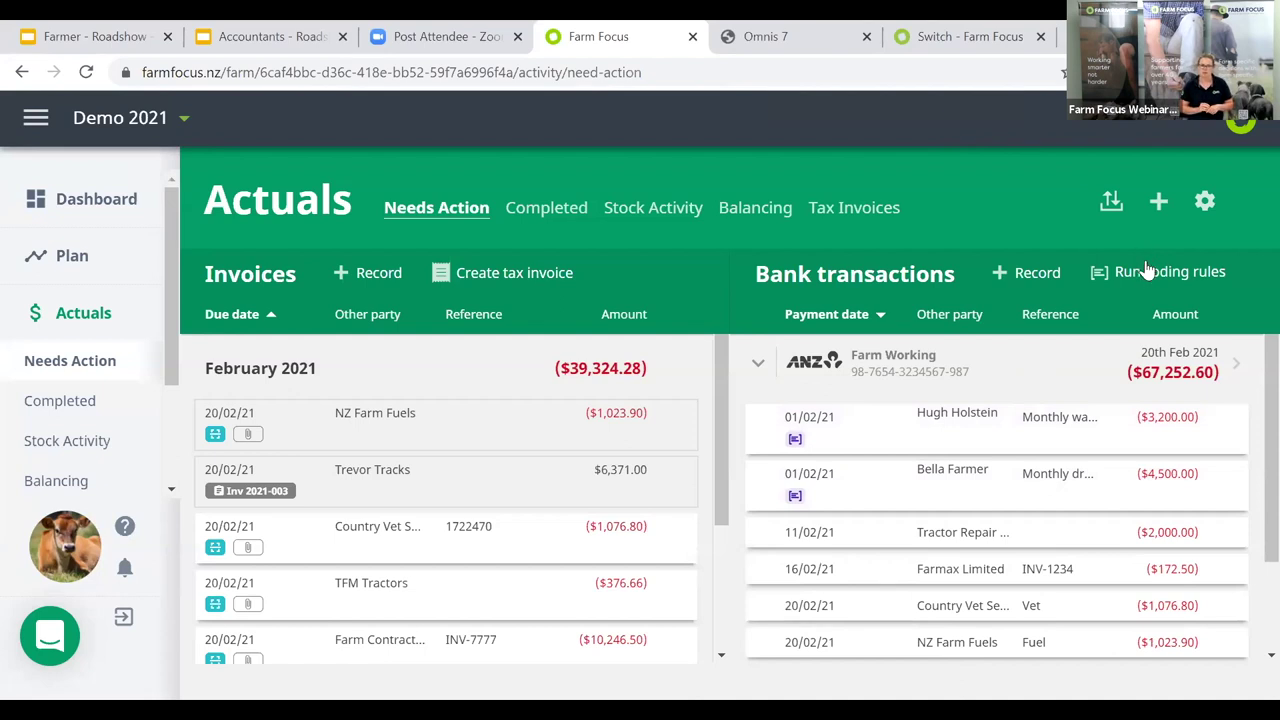
click(1148, 276)
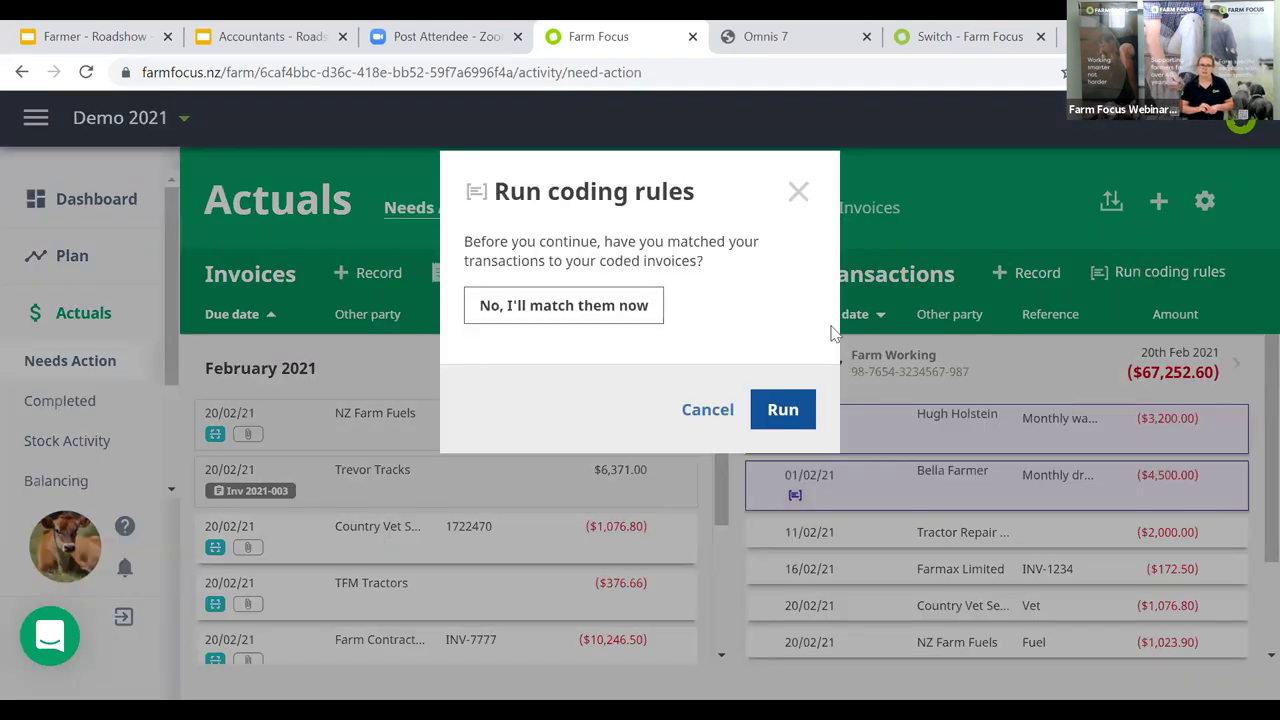
click(785, 414)
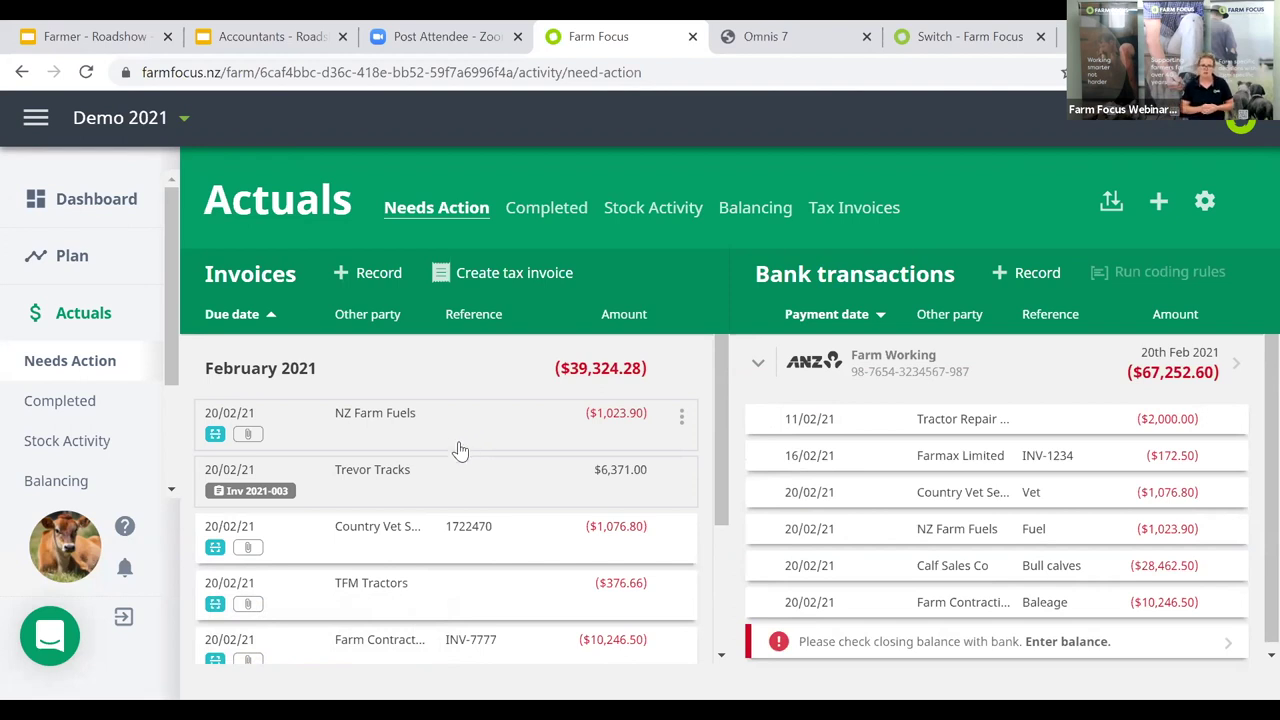
Open the Farmax Limited invoice dated 16/02/21 from the invoices needing action.
scroll(460, 450, down, 3)
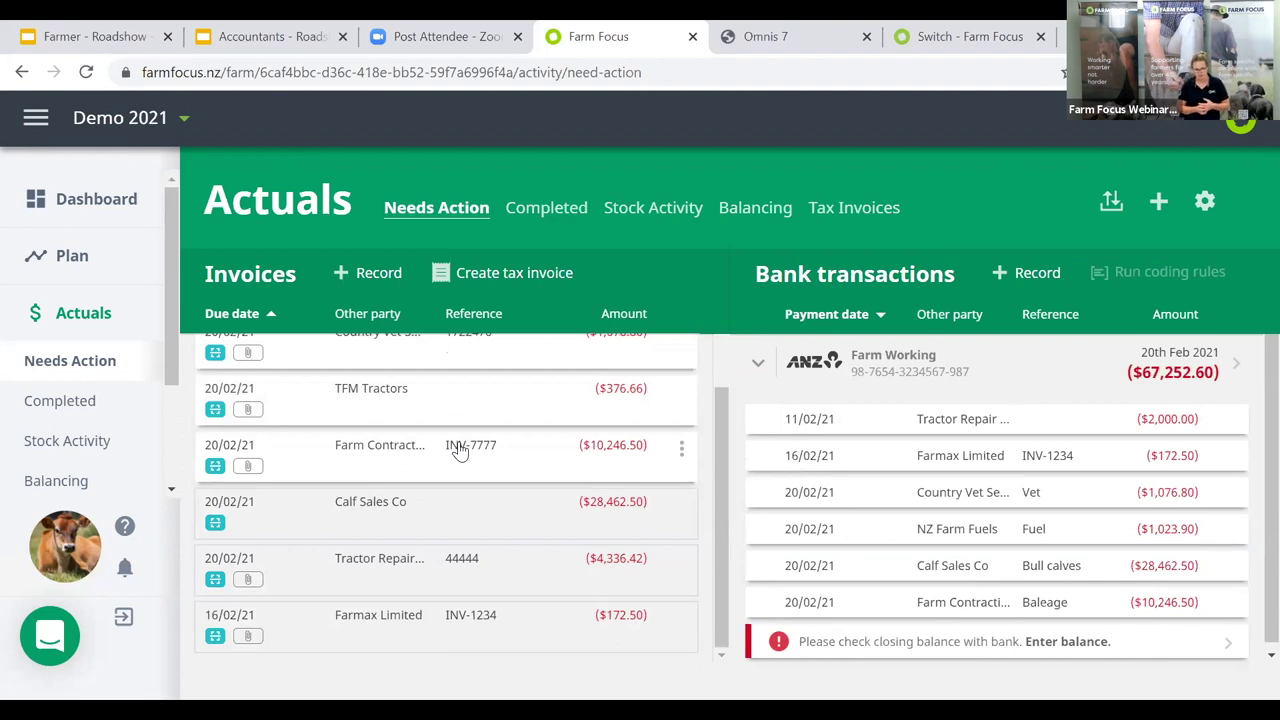
click(432, 626)
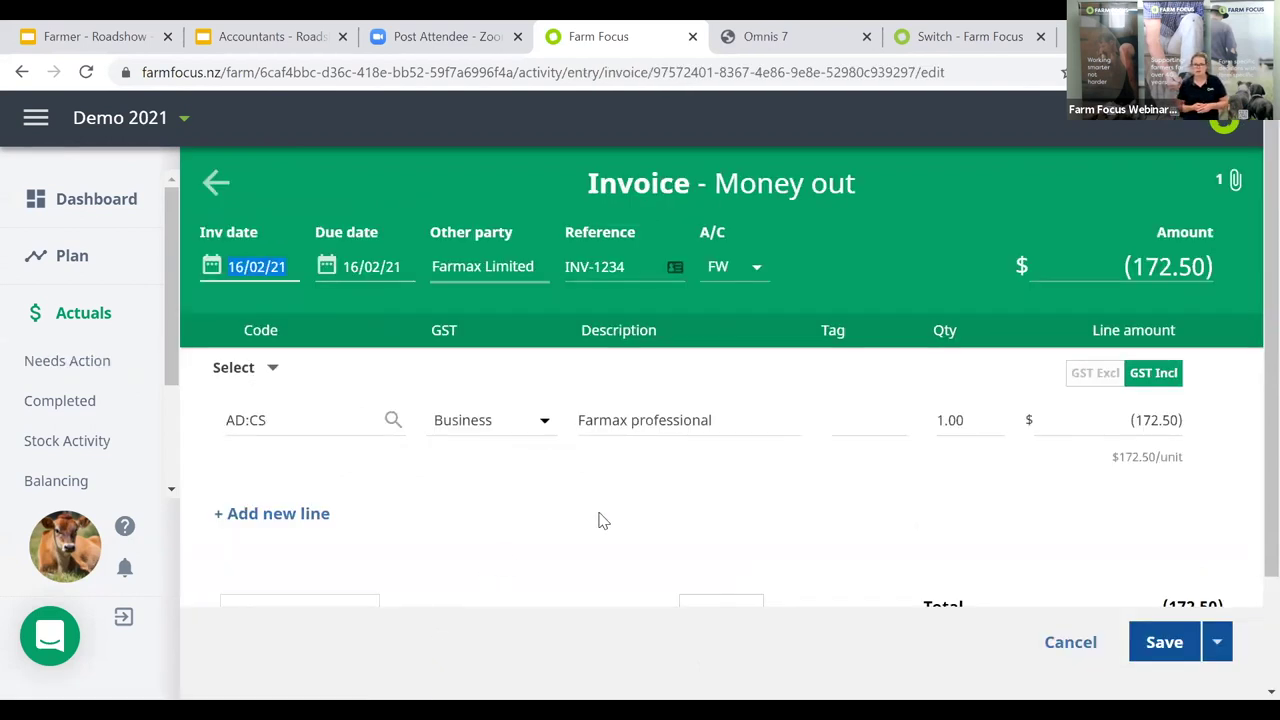
Match the Farmax Limited invoice to the 16/02/21 Farmax Limited bank transaction with reference INV-1234 and save it.
scroll(631, 514, down, 2)
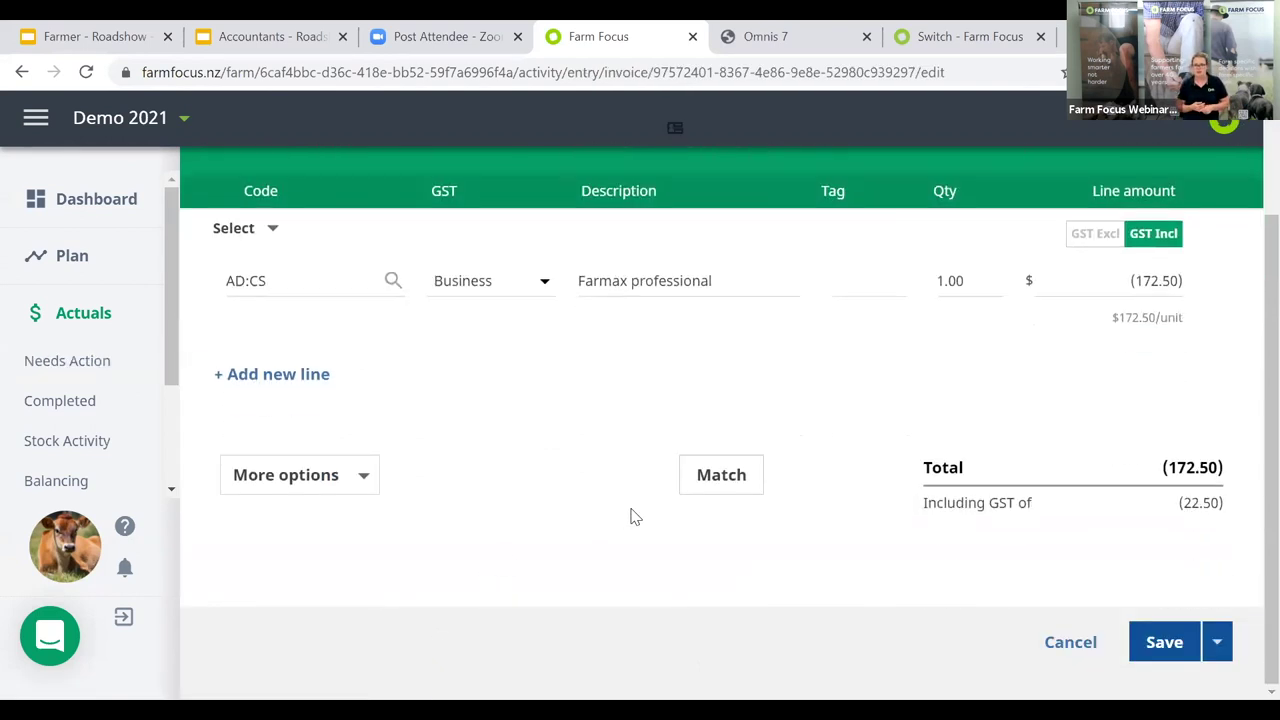
click(714, 474)
scroll(717, 466, down, 3)
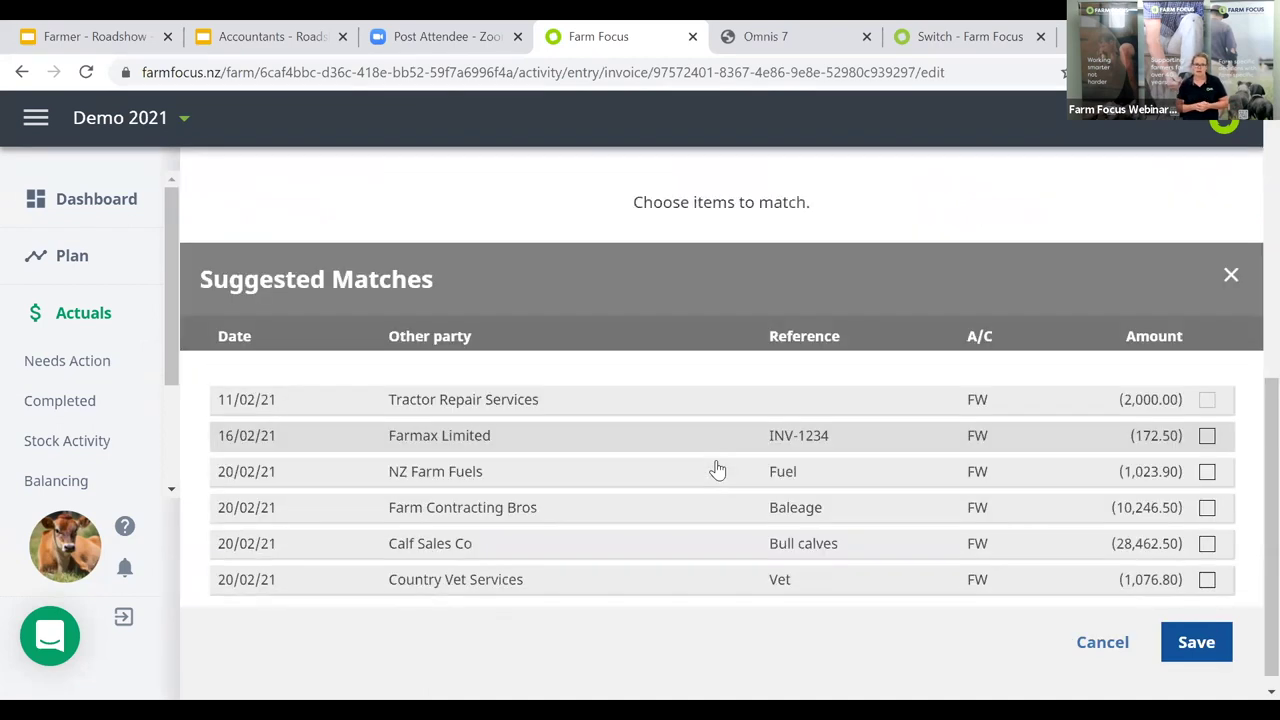
click(1208, 435)
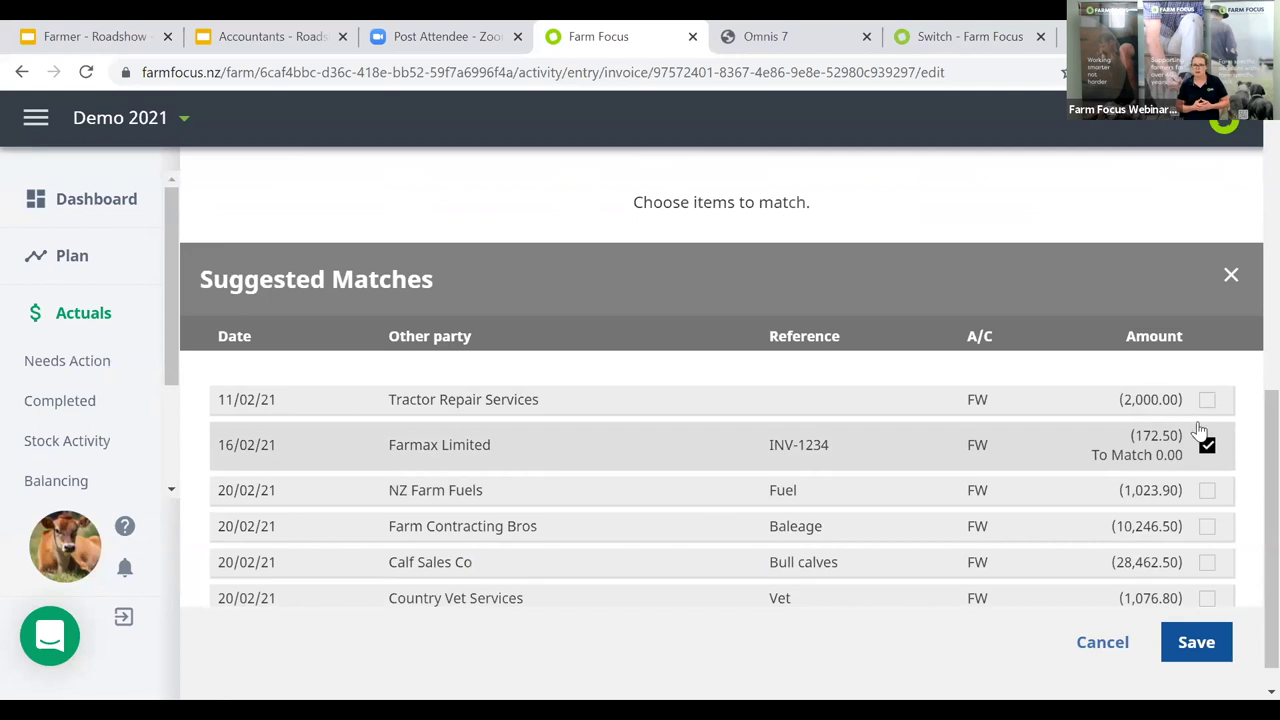
click(1198, 645)
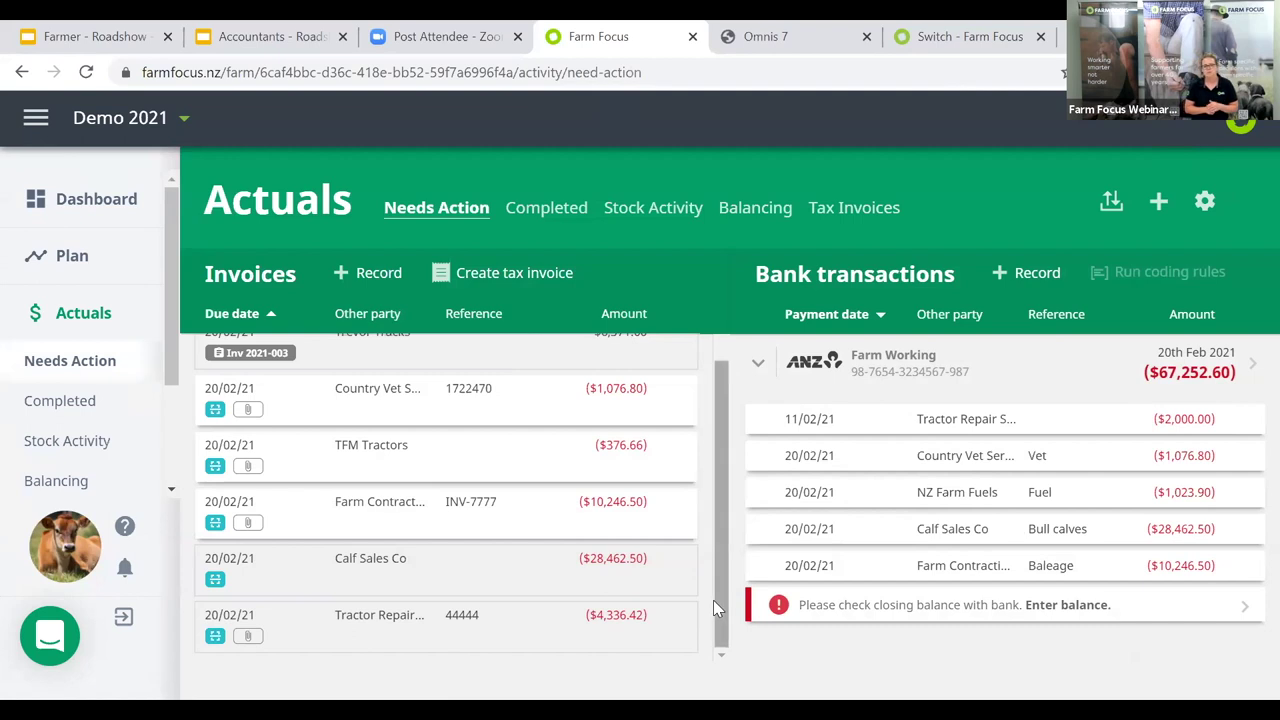
Match the Tractor Repair Services invoice 44444 to the 11/02/21 Tractor Repair Services payment of 2,000.00 and save it.
click(380, 625)
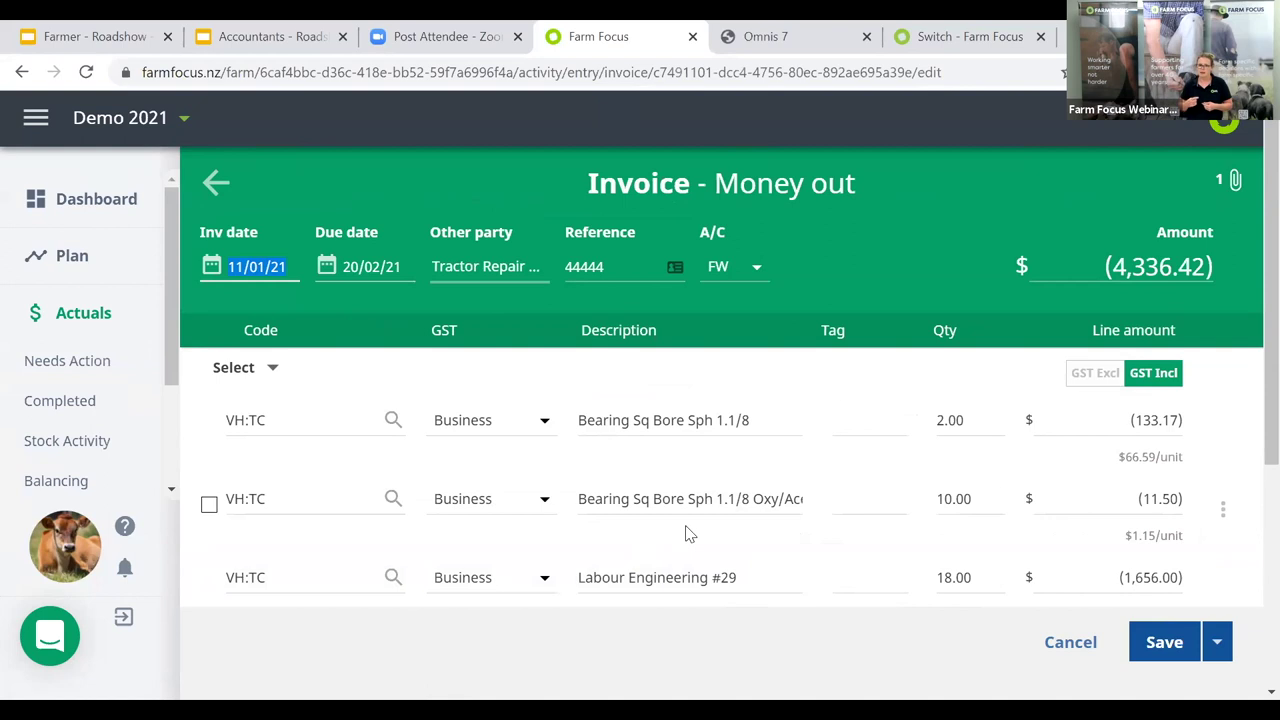
scroll(686, 533, down, 4)
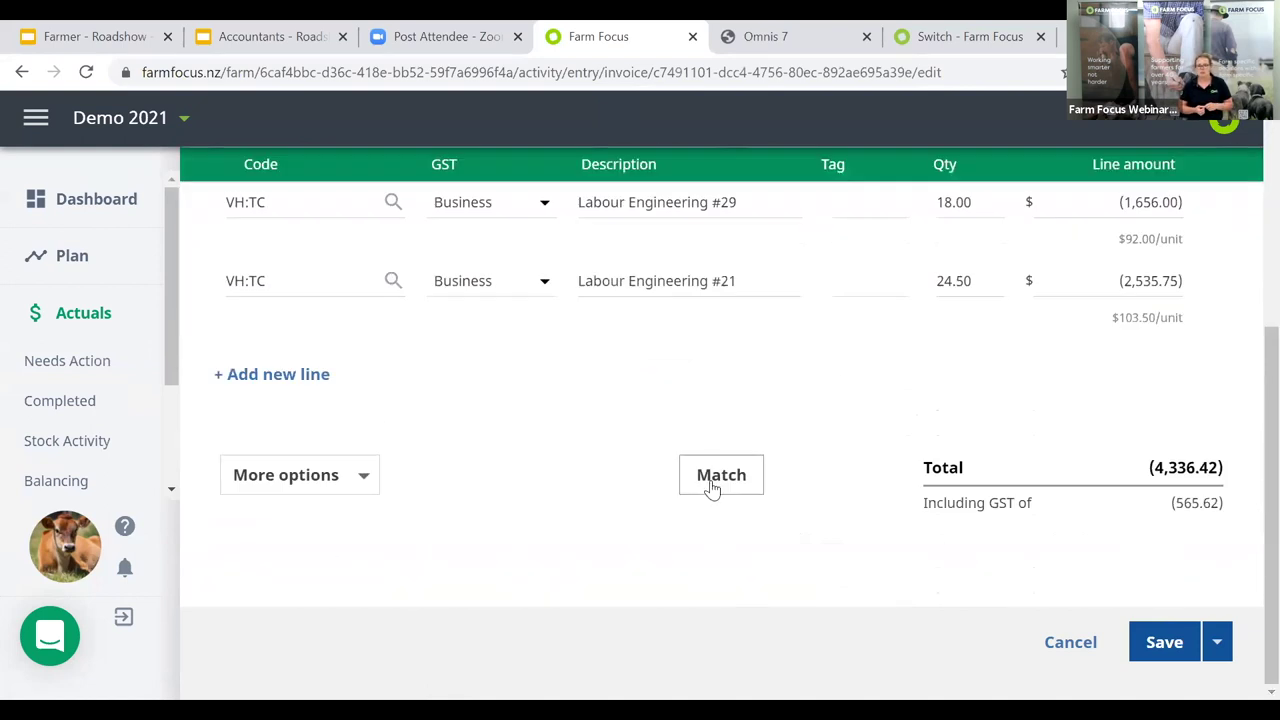
click(712, 487)
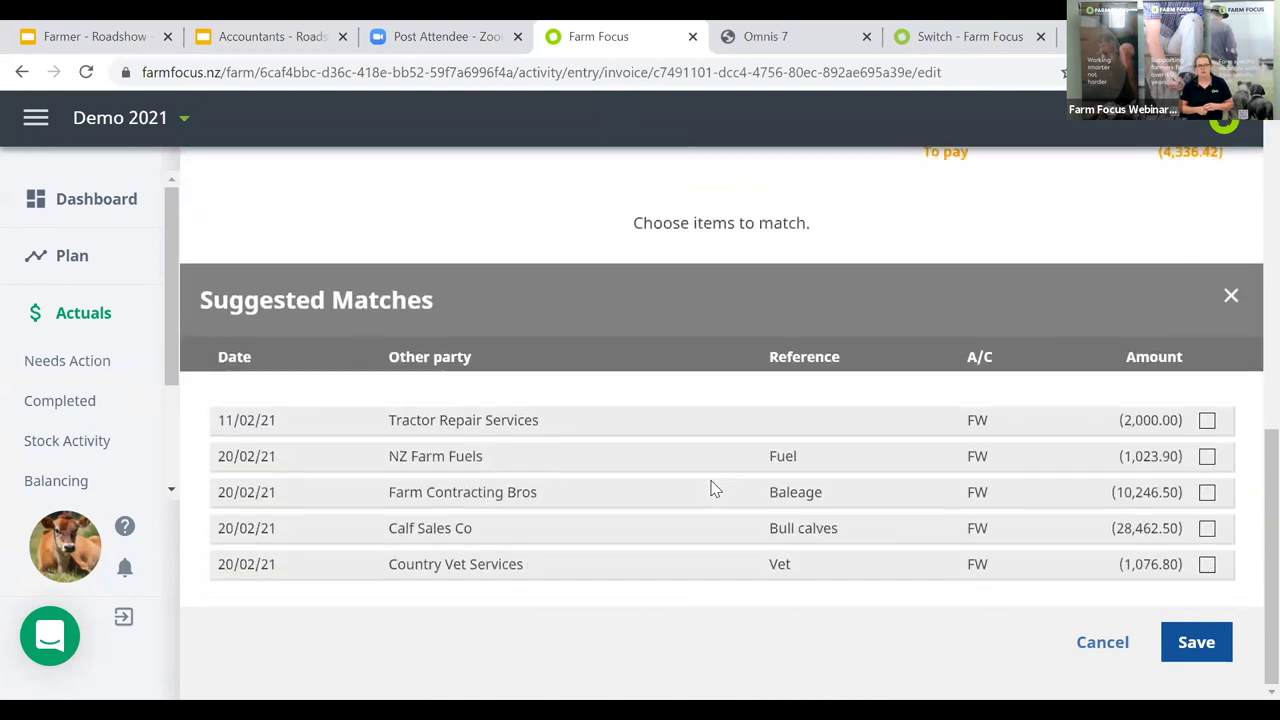
click(1206, 420)
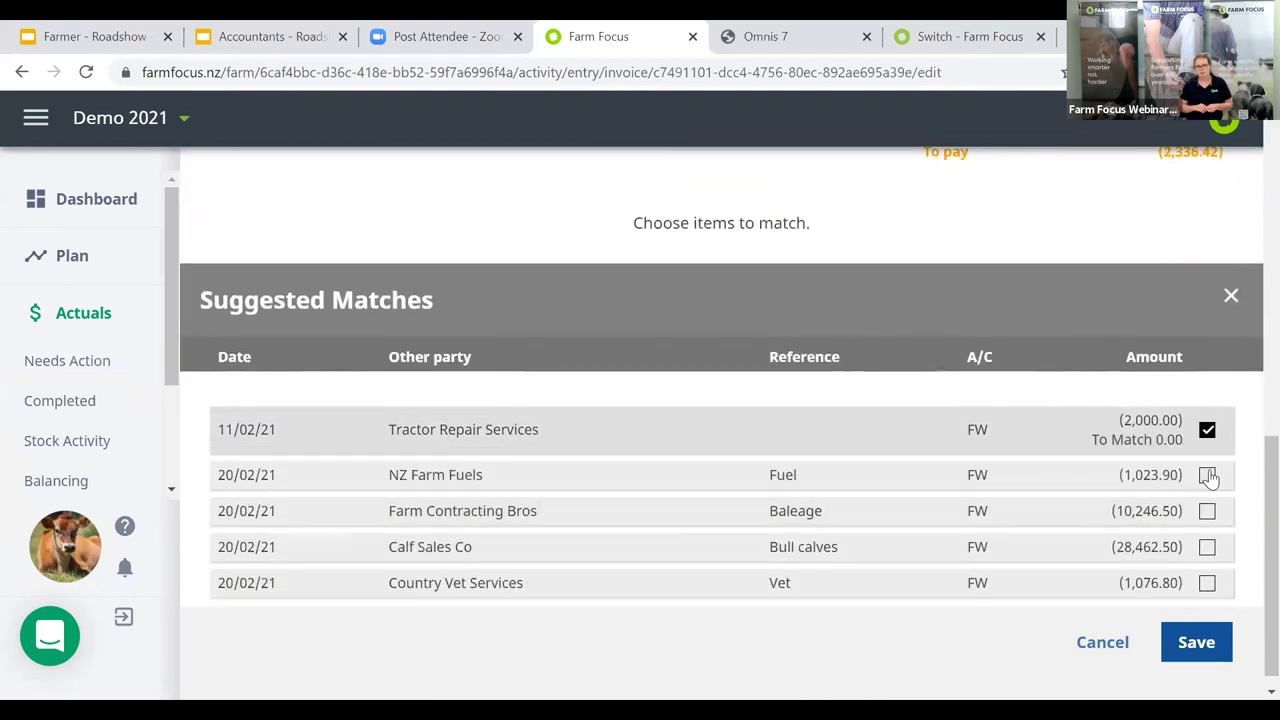
click(1205, 638)
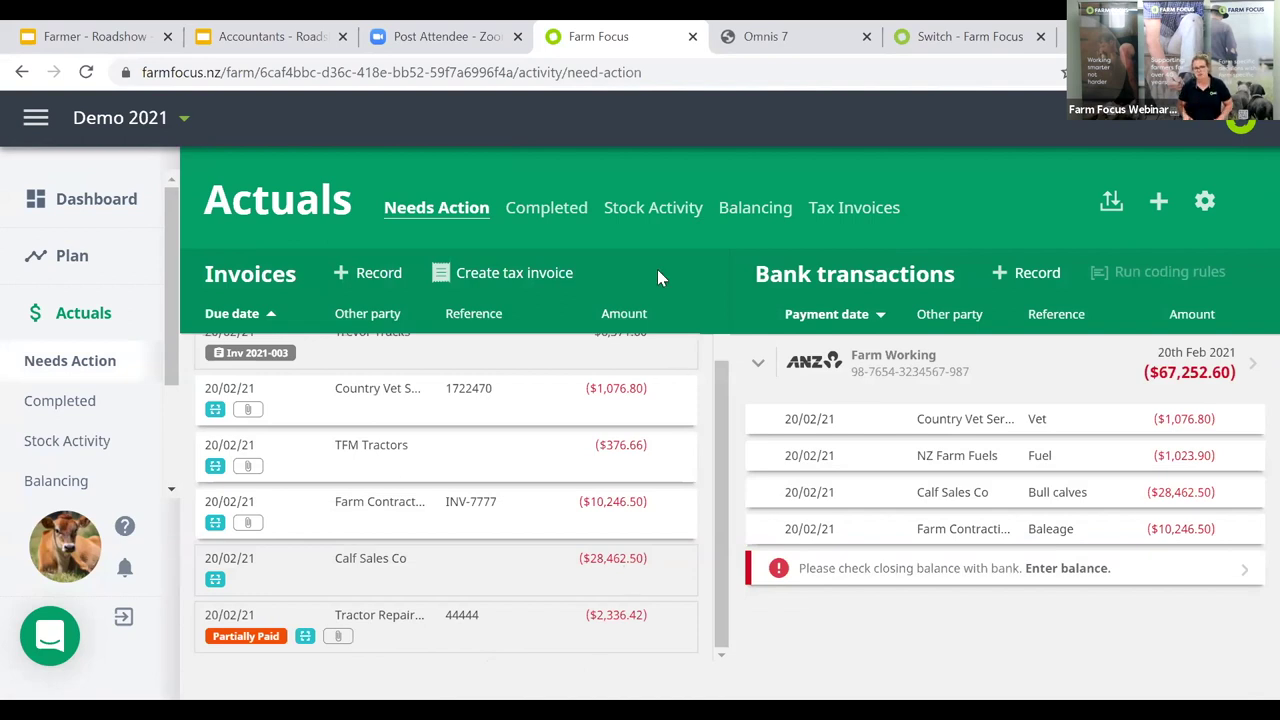
View the completed actuals for 2020/21 as transactions and return to the coded lines.
click(551, 208)
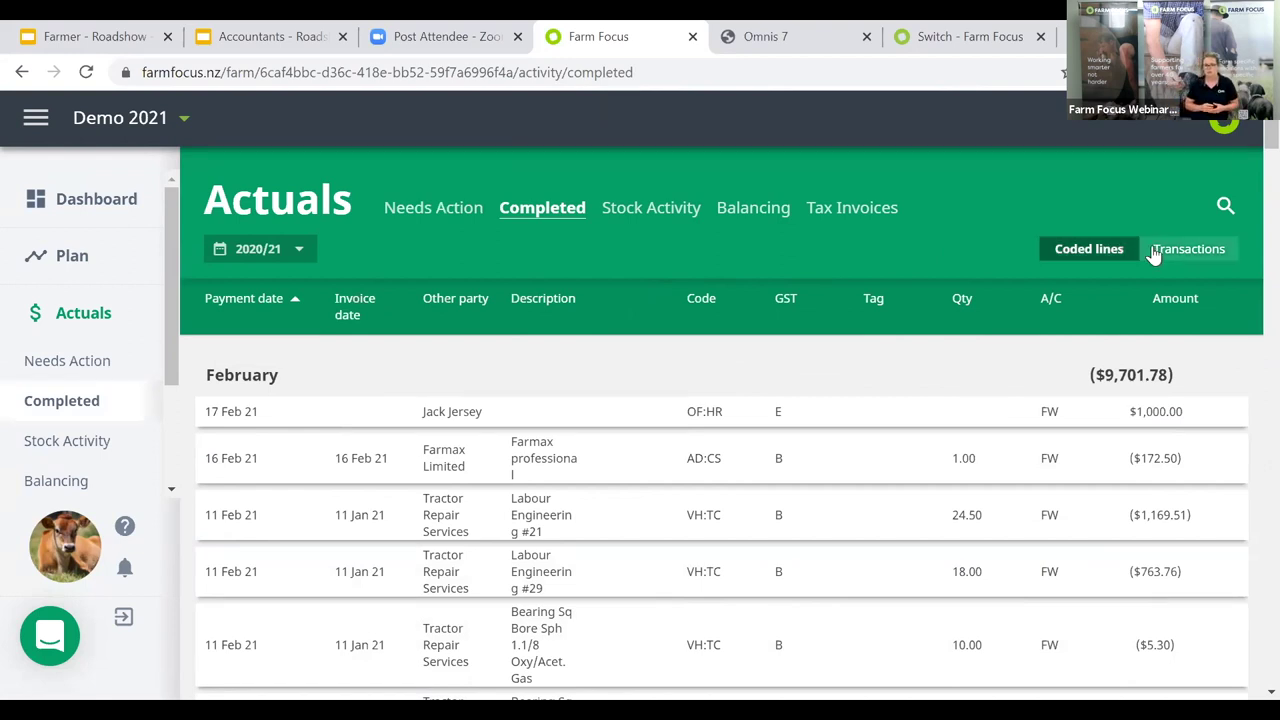
click(1193, 256)
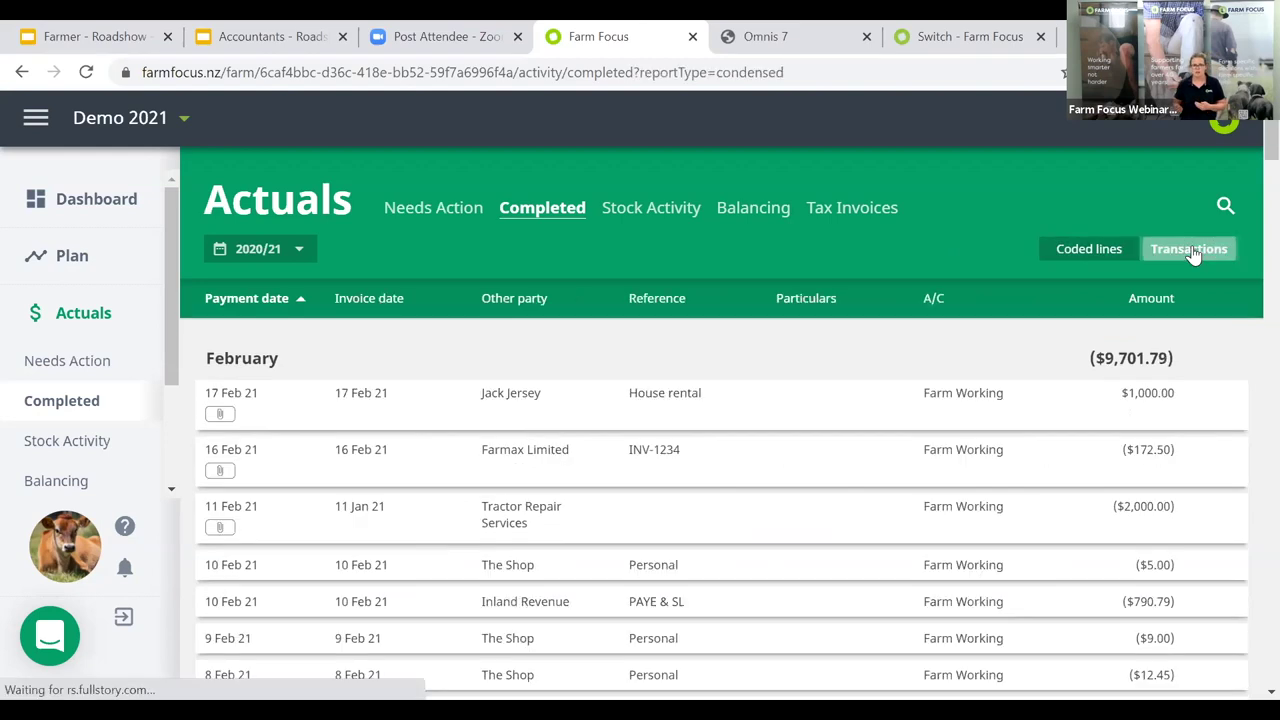
click(1097, 253)
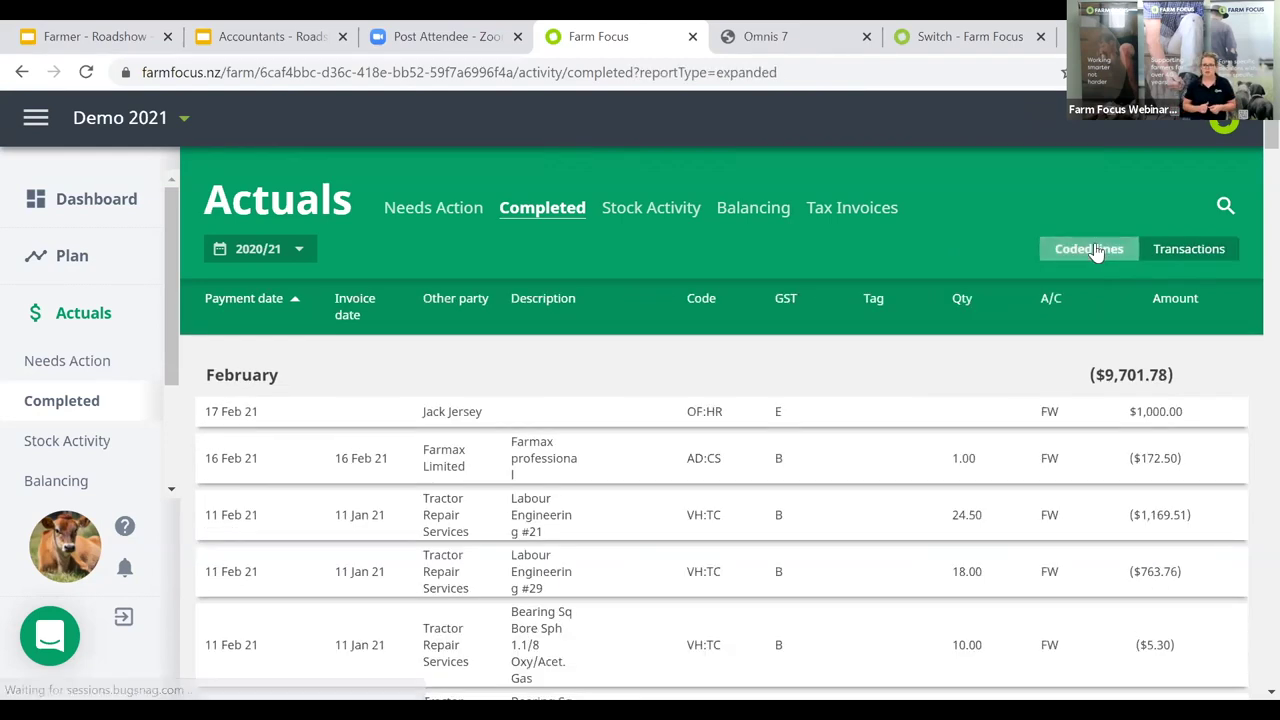
Sort the completed coded lines by code in ascending order and search them for big wheel.
click(705, 300)
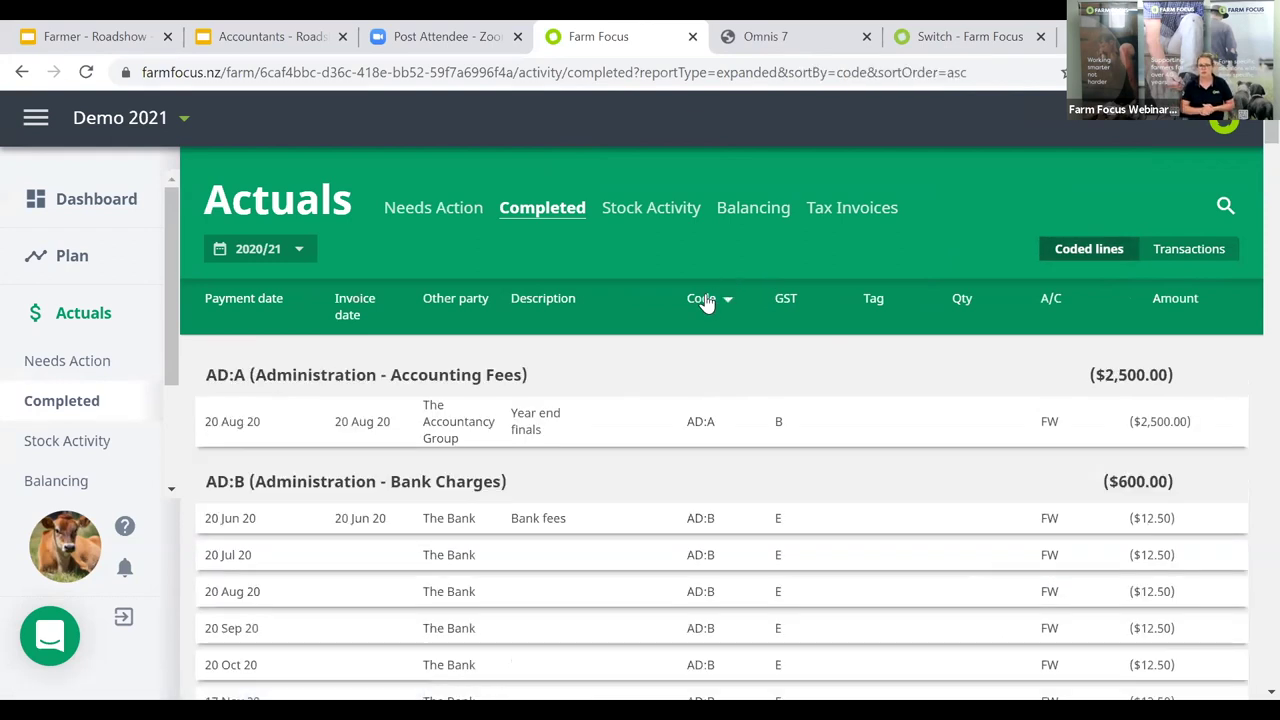
click(705, 300)
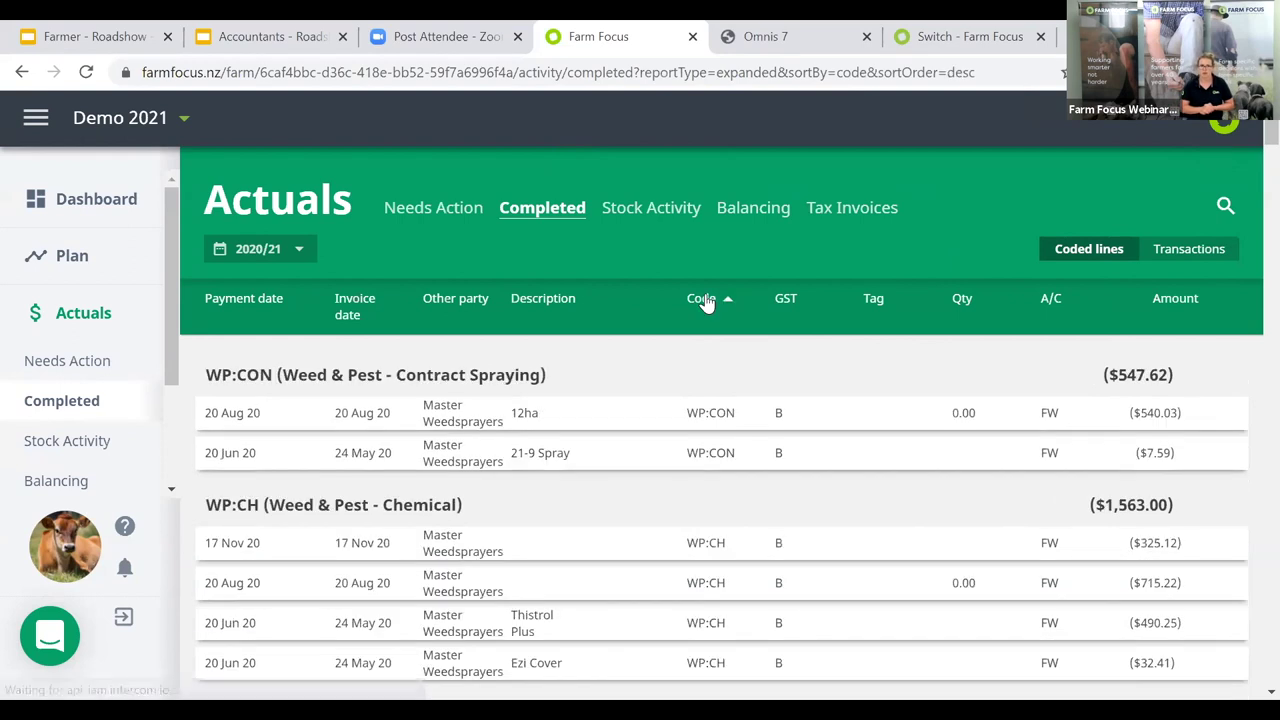
click(705, 300)
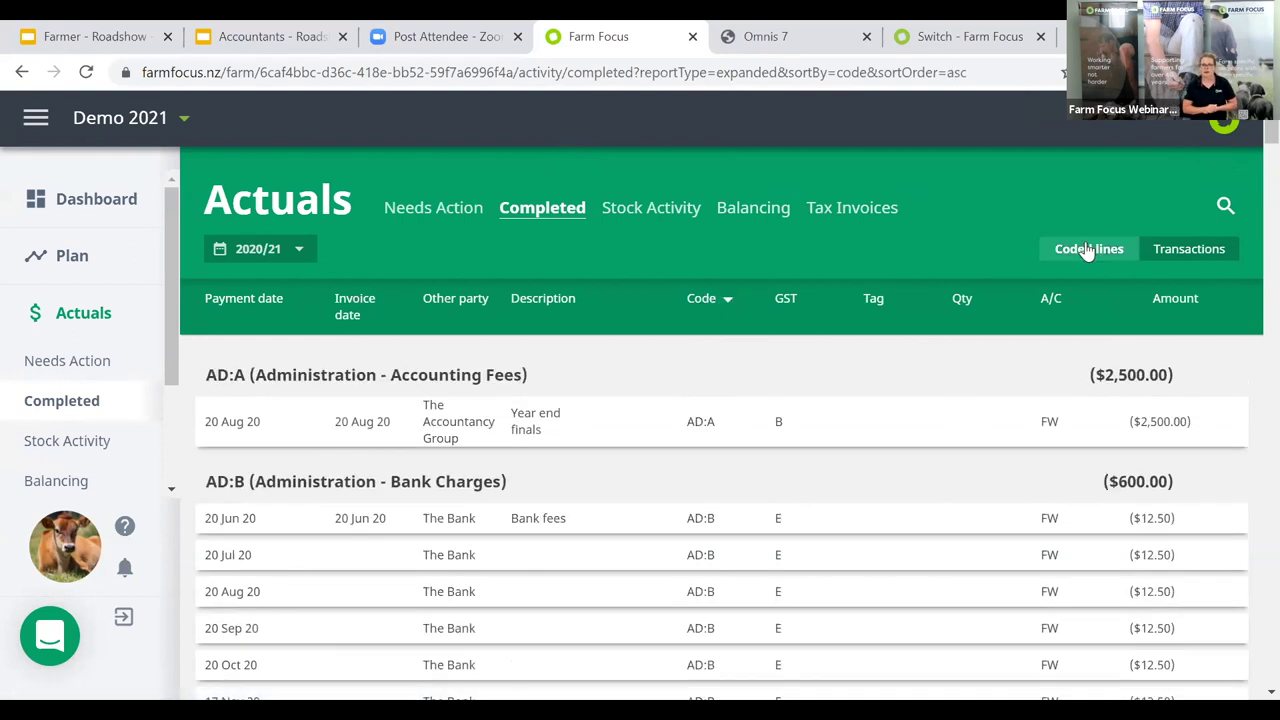
click(1222, 206)
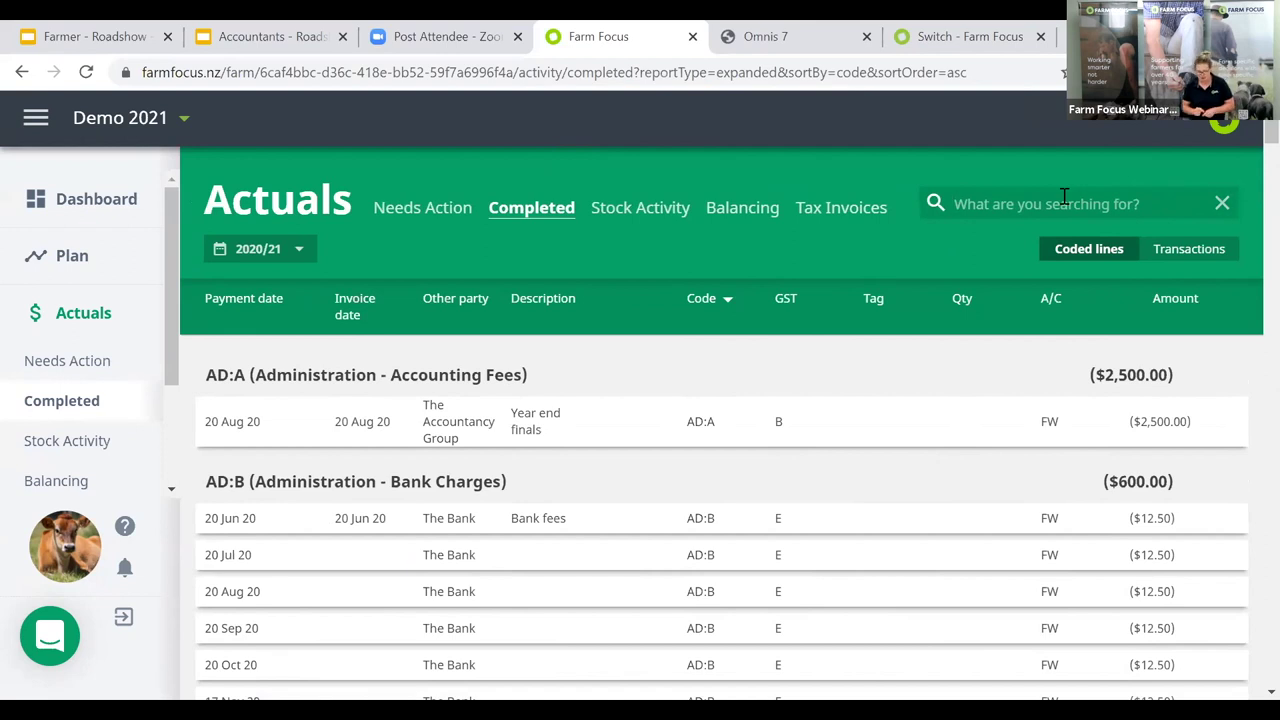
text(big wheel)
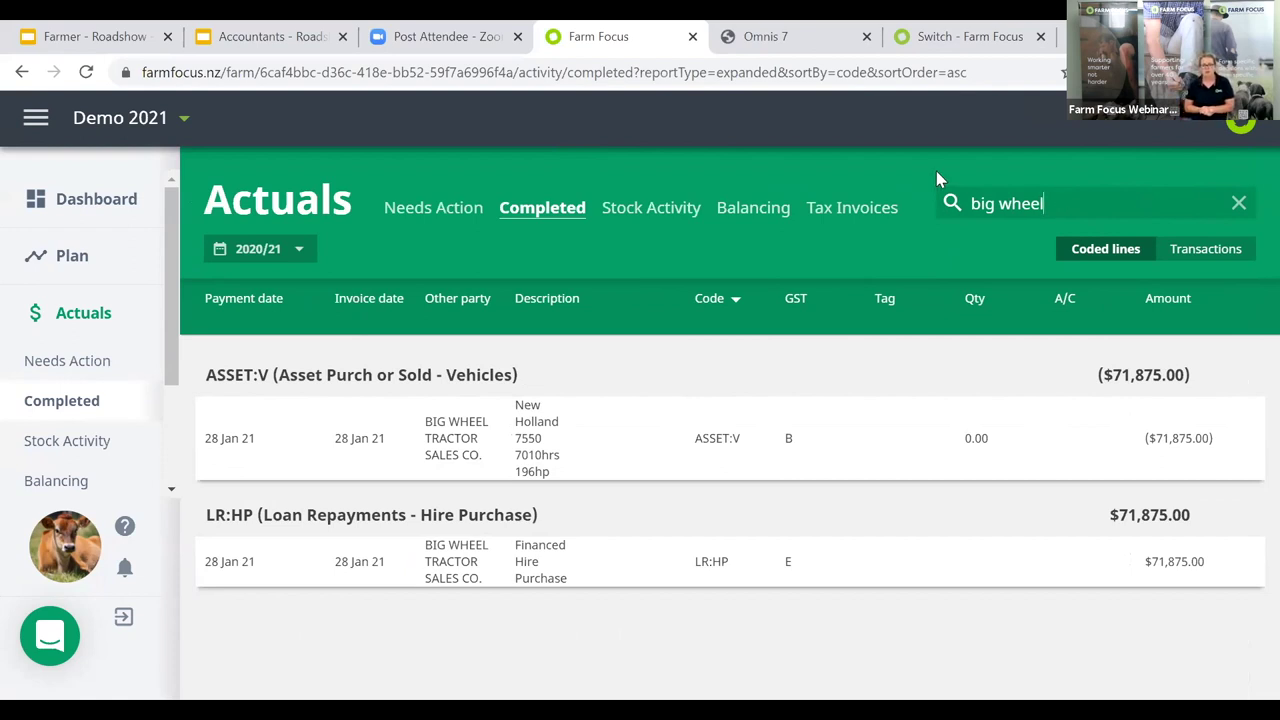
Review the bank balancing timeline for the Farm Working account, including the uncoded transactions and daily balances.
click(758, 210)
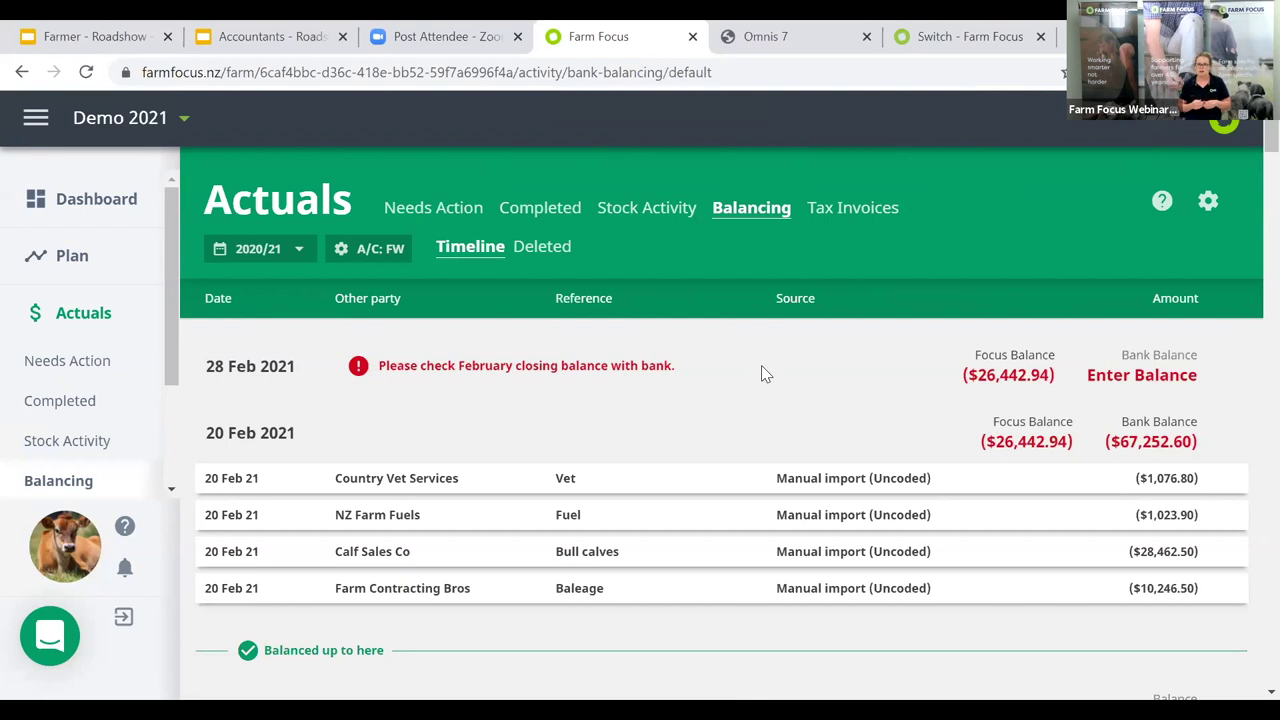
scroll(761, 376, down, 2)
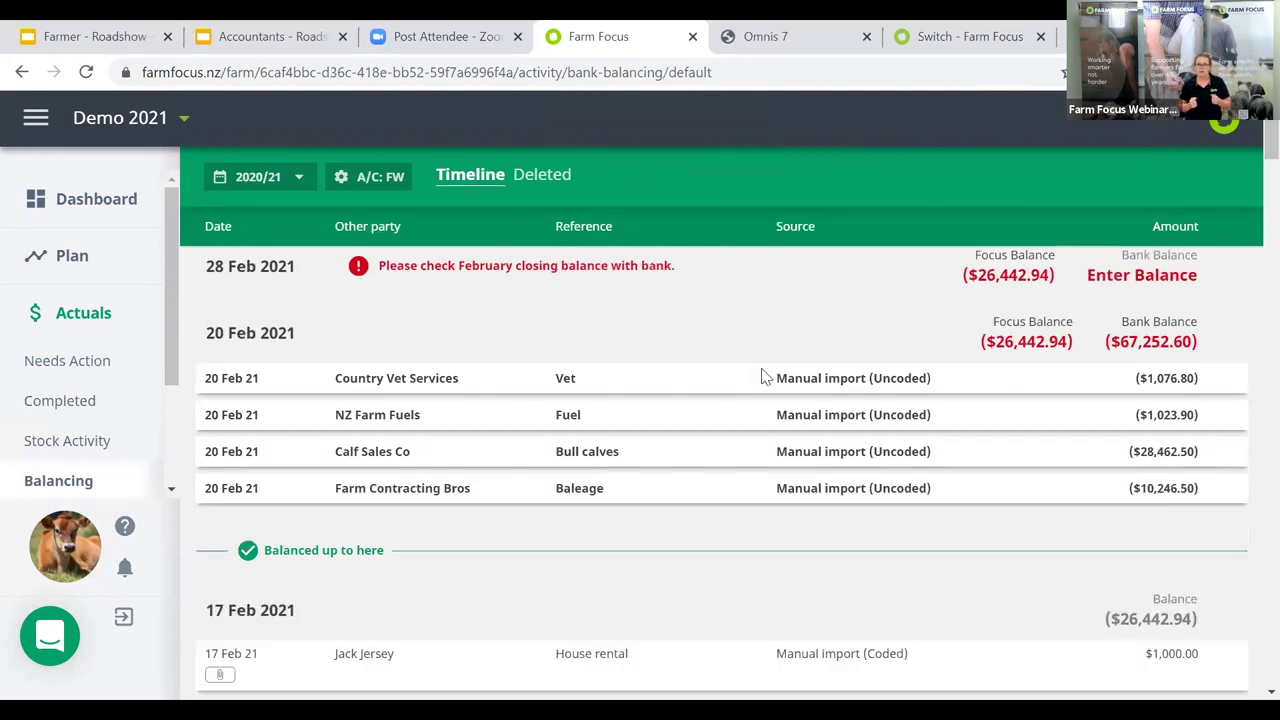
scroll(761, 376, down, 2)
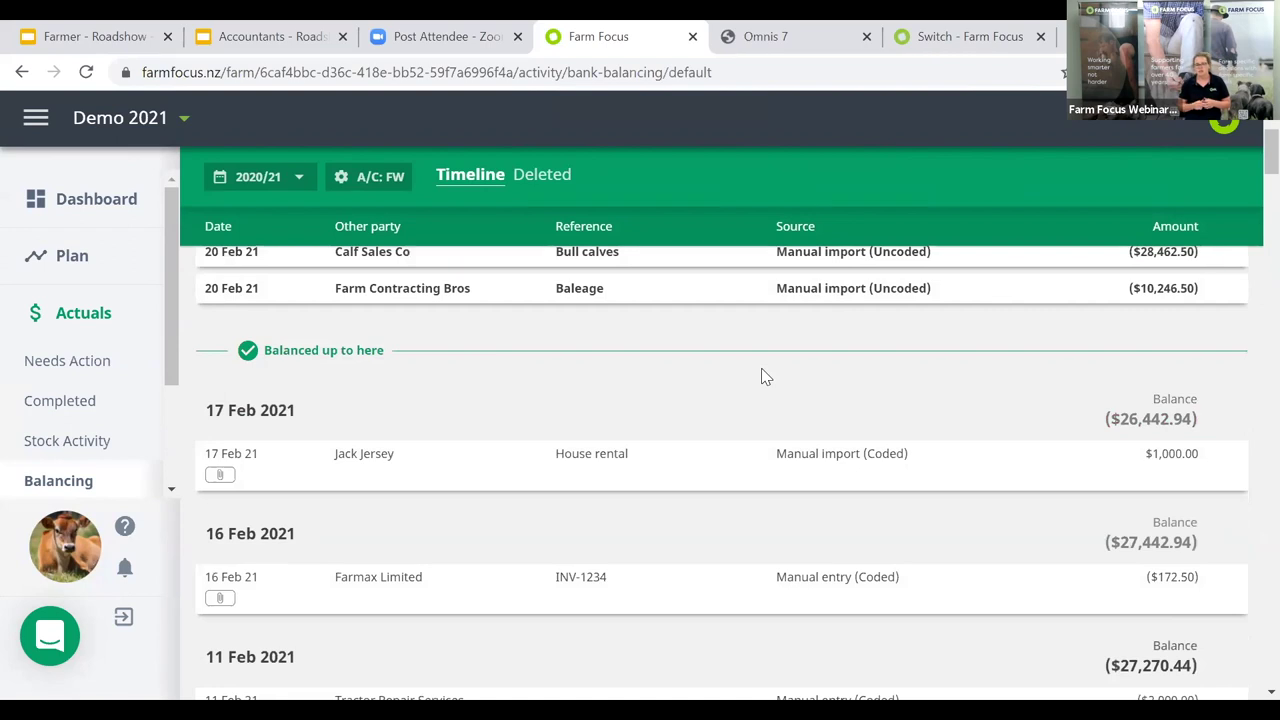
scroll(761, 376, up, 3)
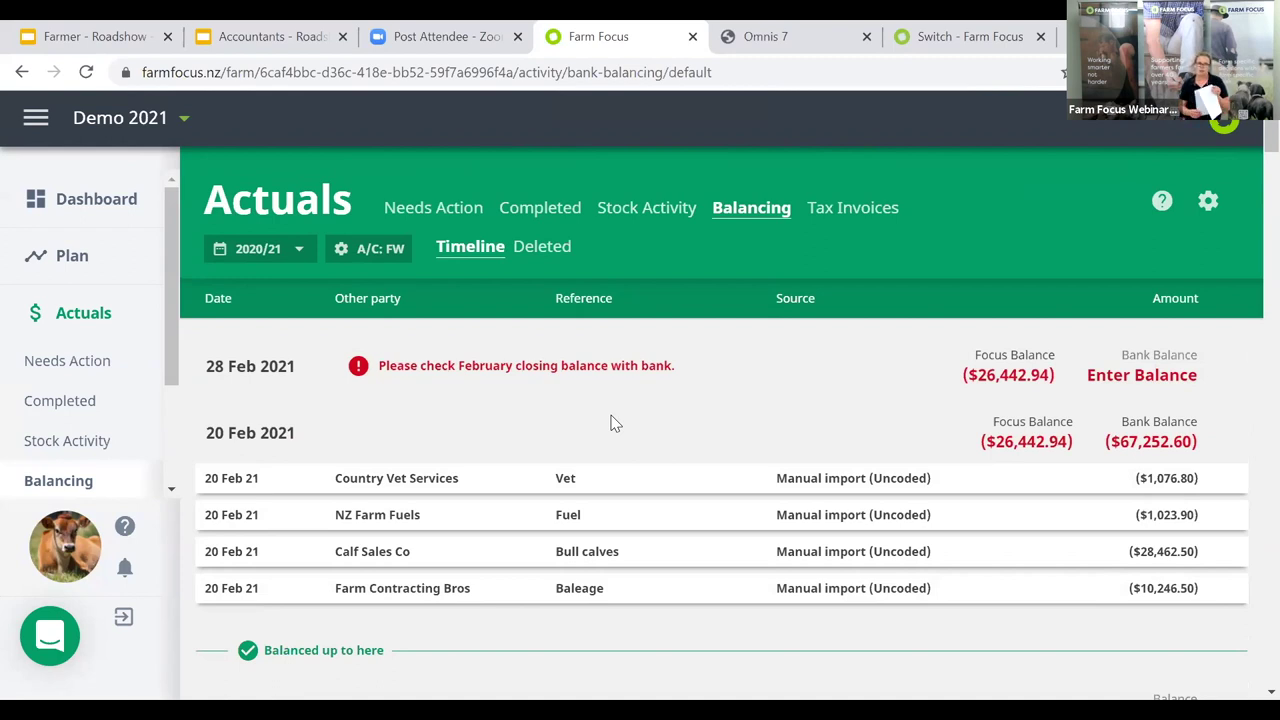
Open the 2020/21 working plan's cashflow and view its rows at the collapsed, intermediate and fully expanded levels.
click(86, 260)
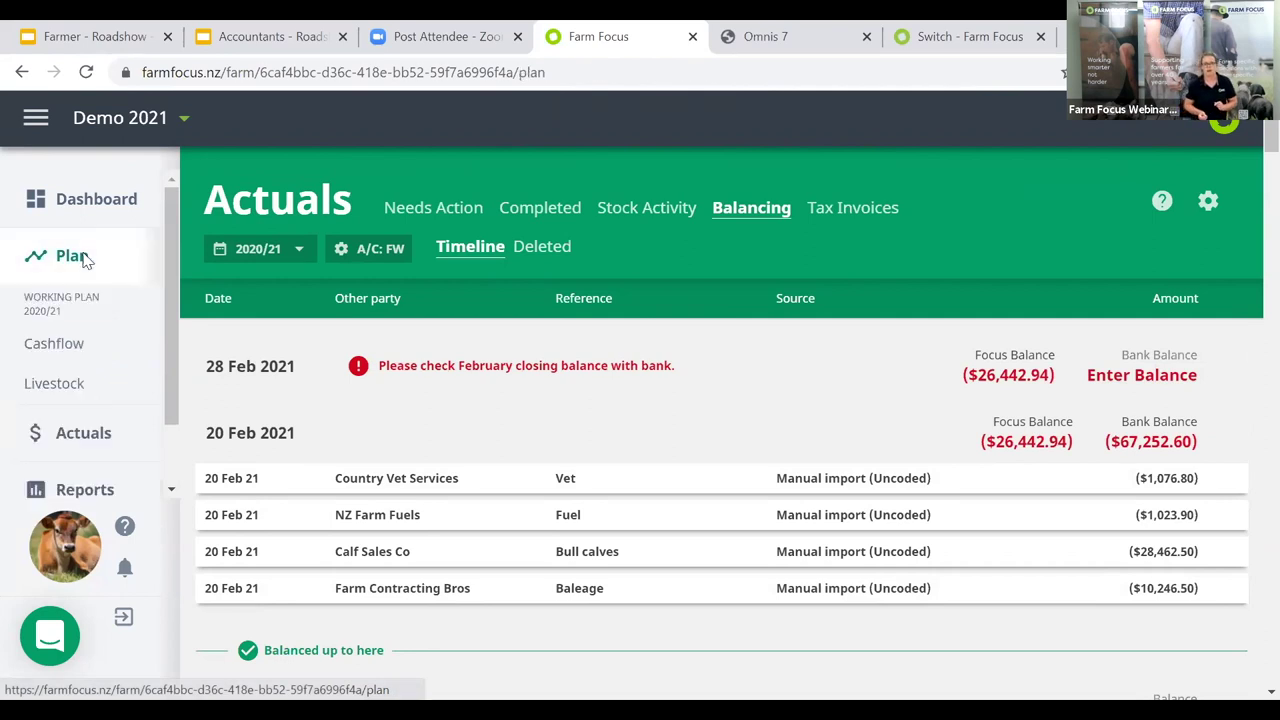
click(60, 345)
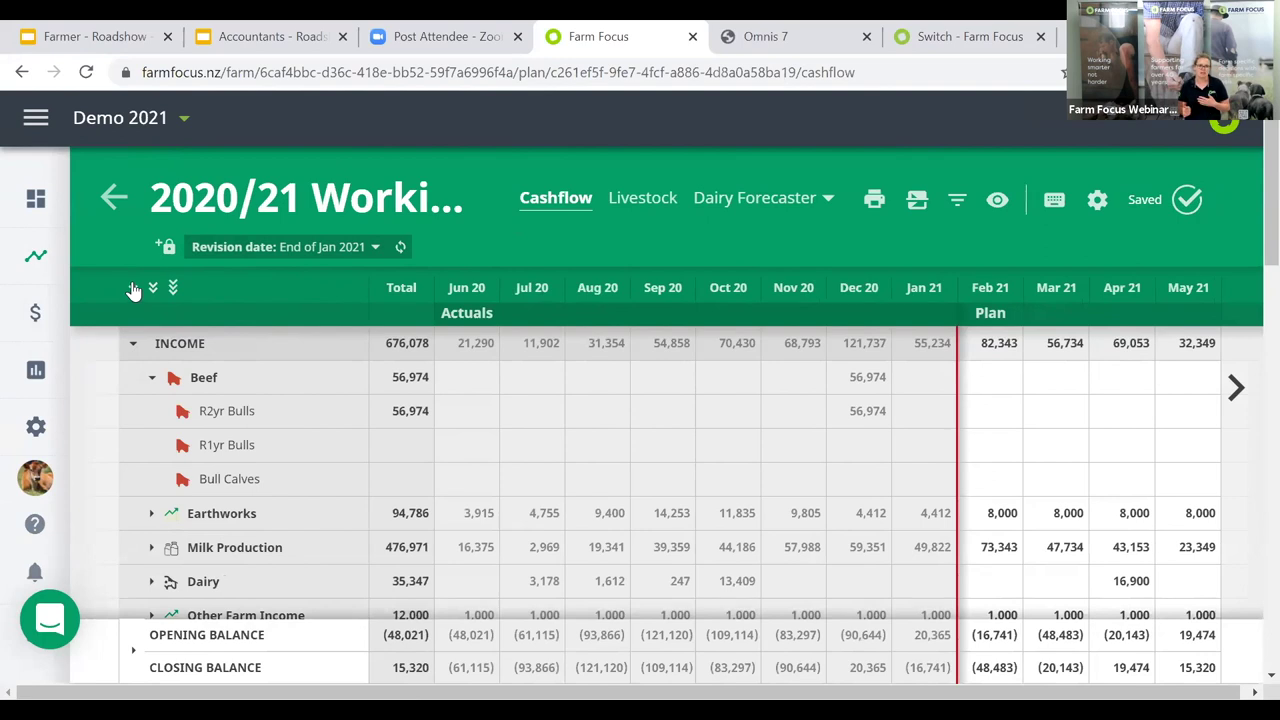
click(133, 289)
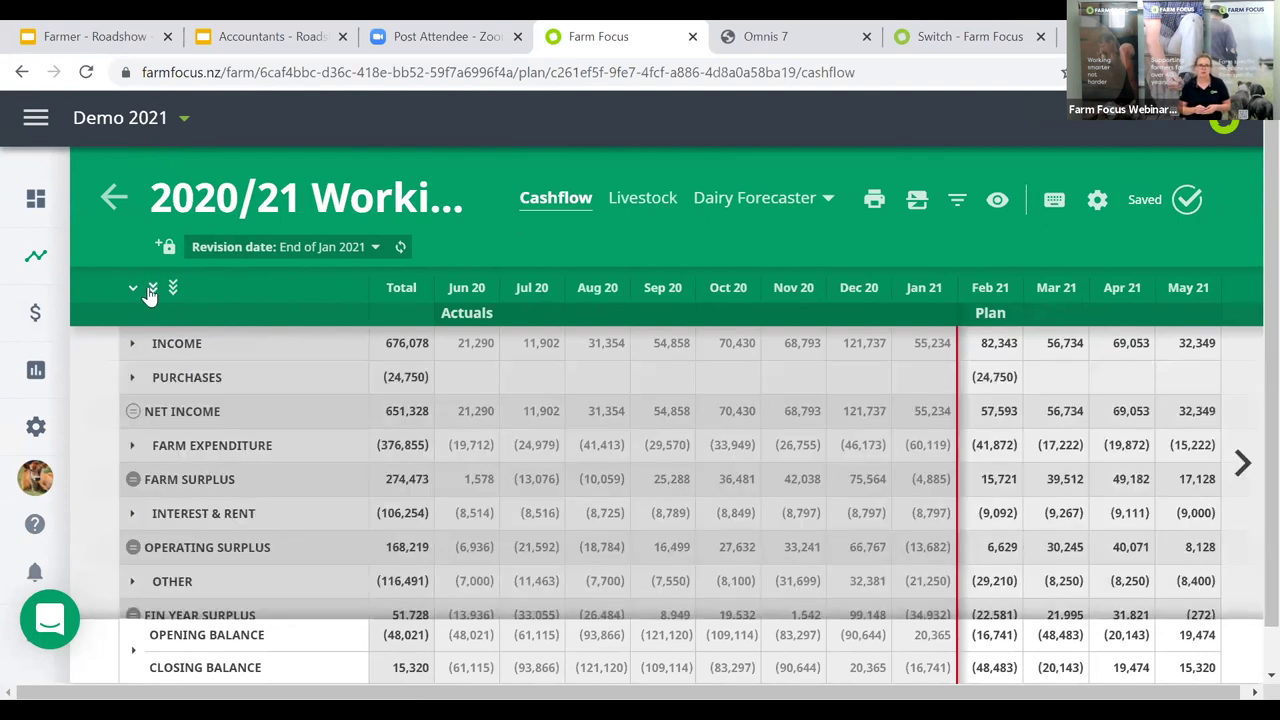
click(150, 290)
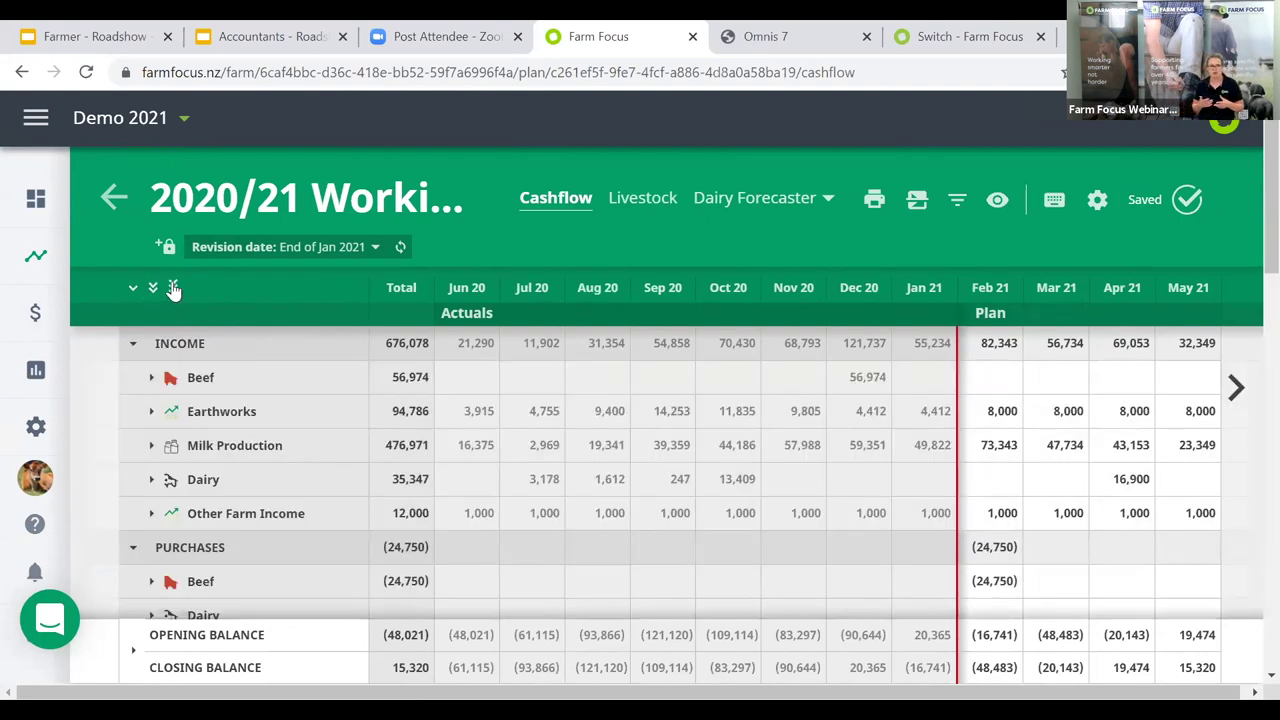
click(173, 288)
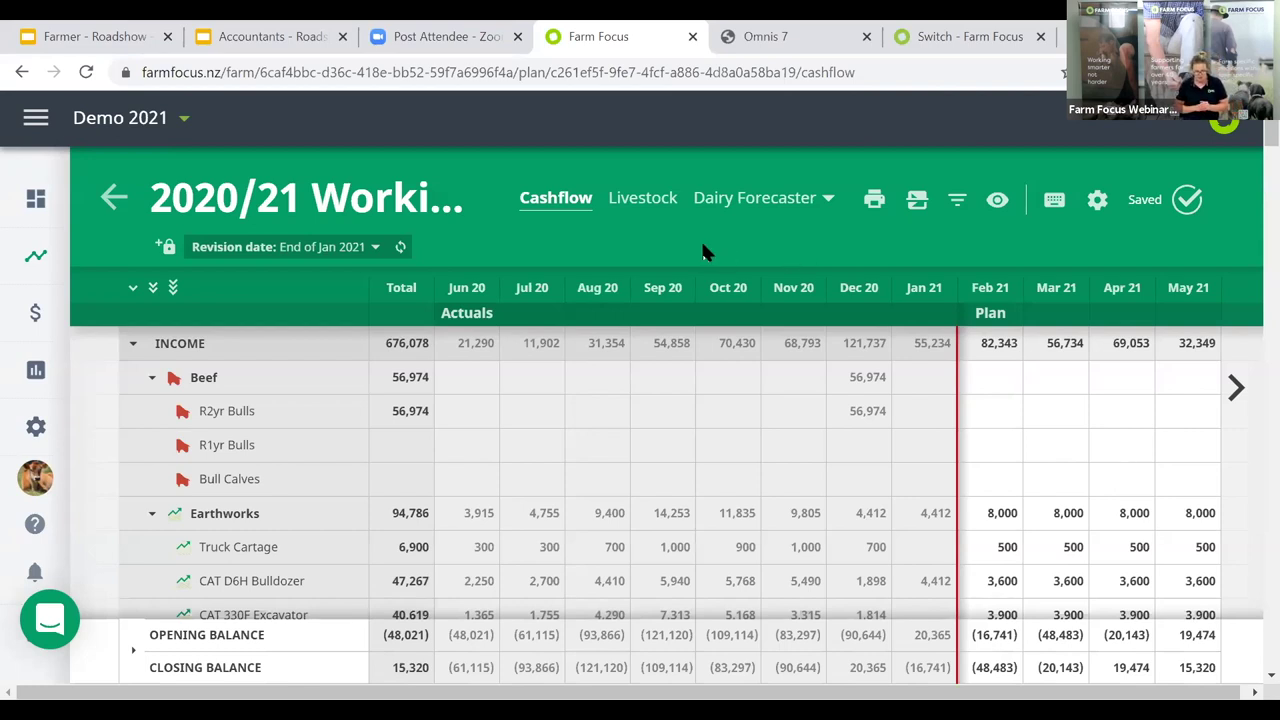
Look over the livestock plan and enter 18,000 of R1yr Bulls income for Apr 21 in the cashflow.
click(643, 199)
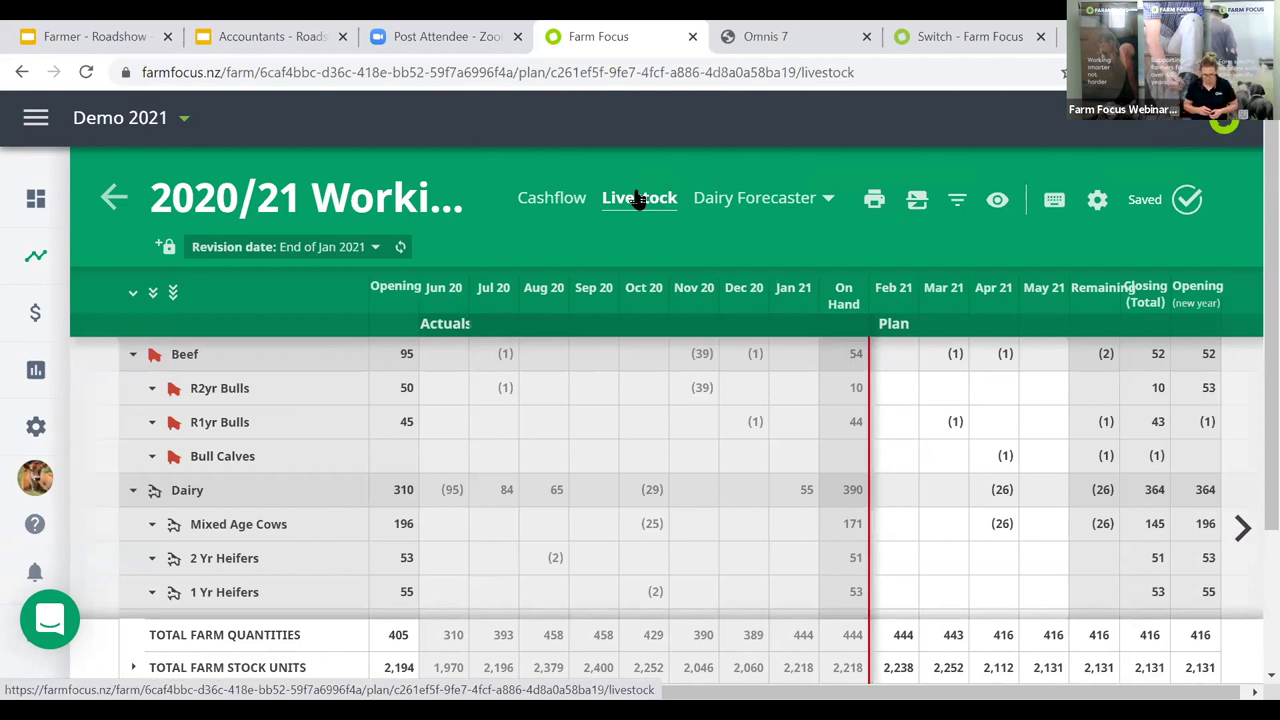
click(540, 197)
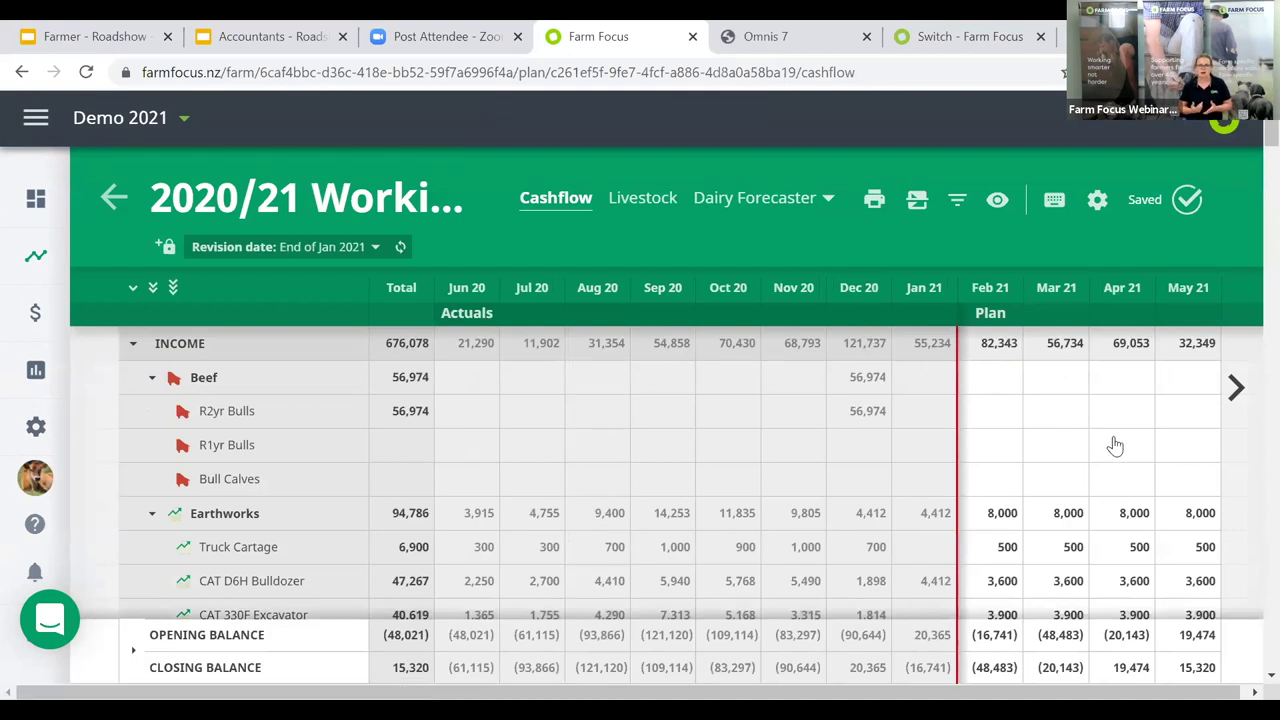
click(1115, 445)
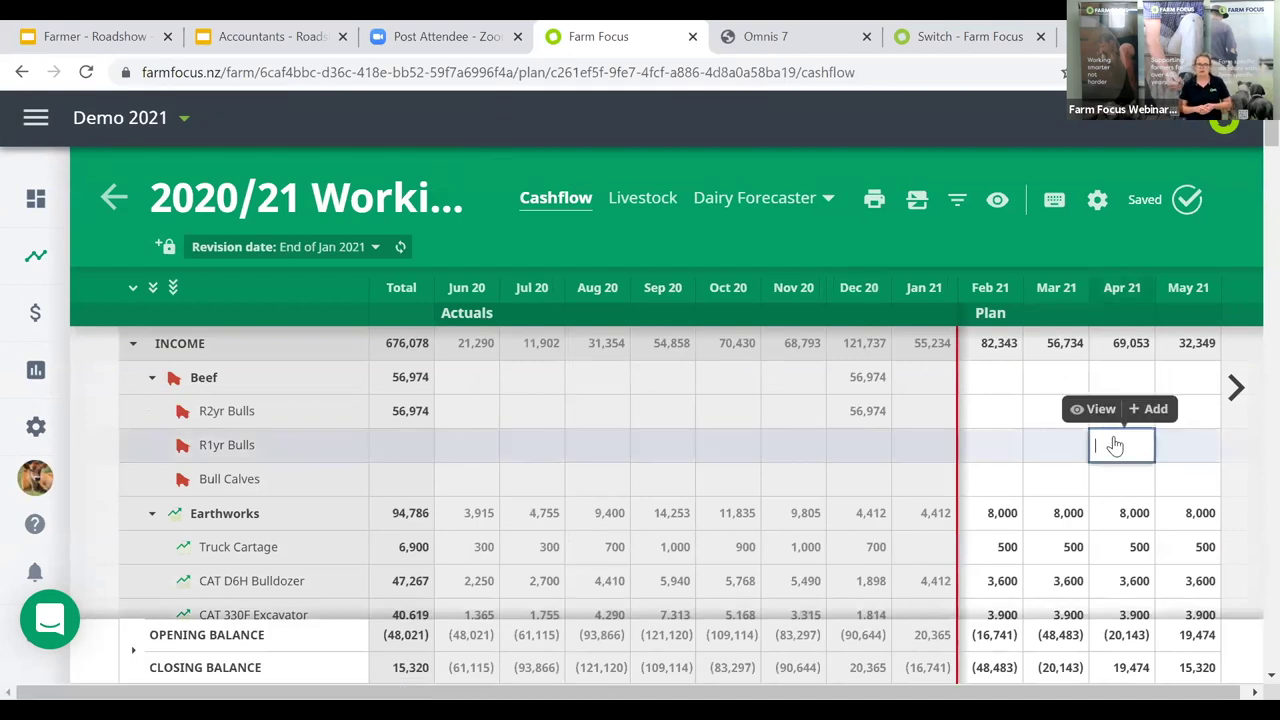
text(18,)
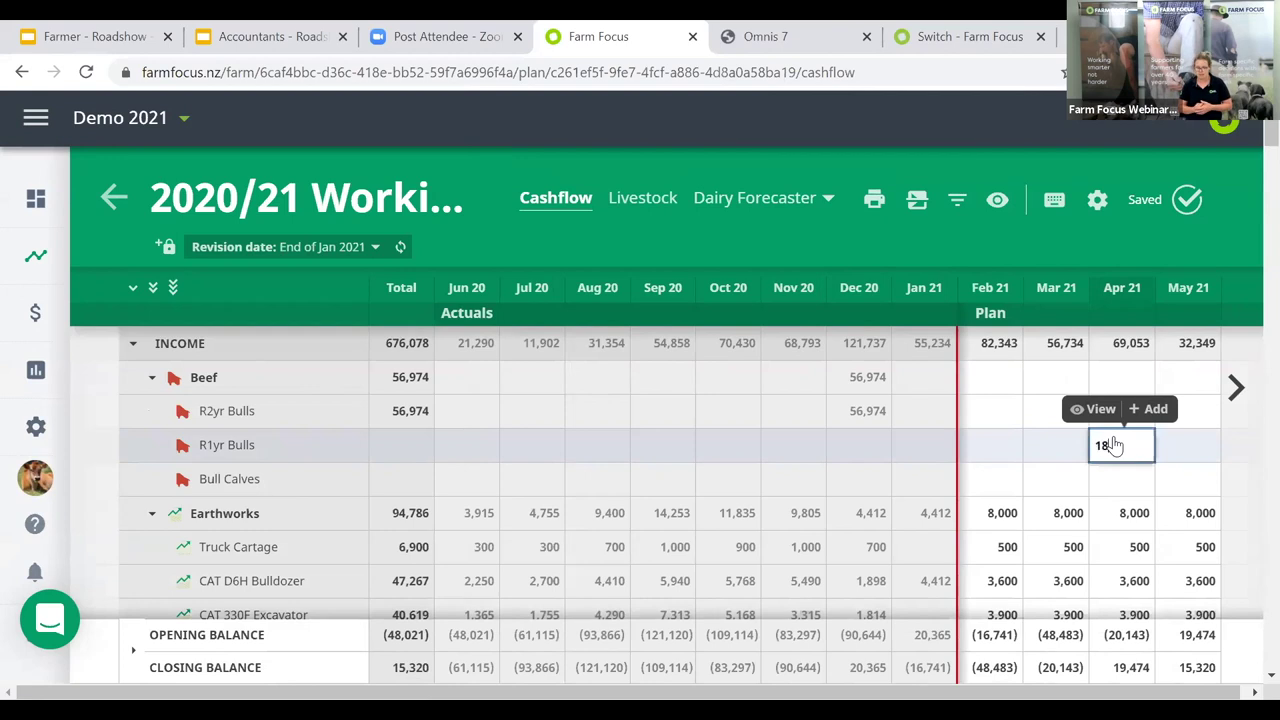
text(000)
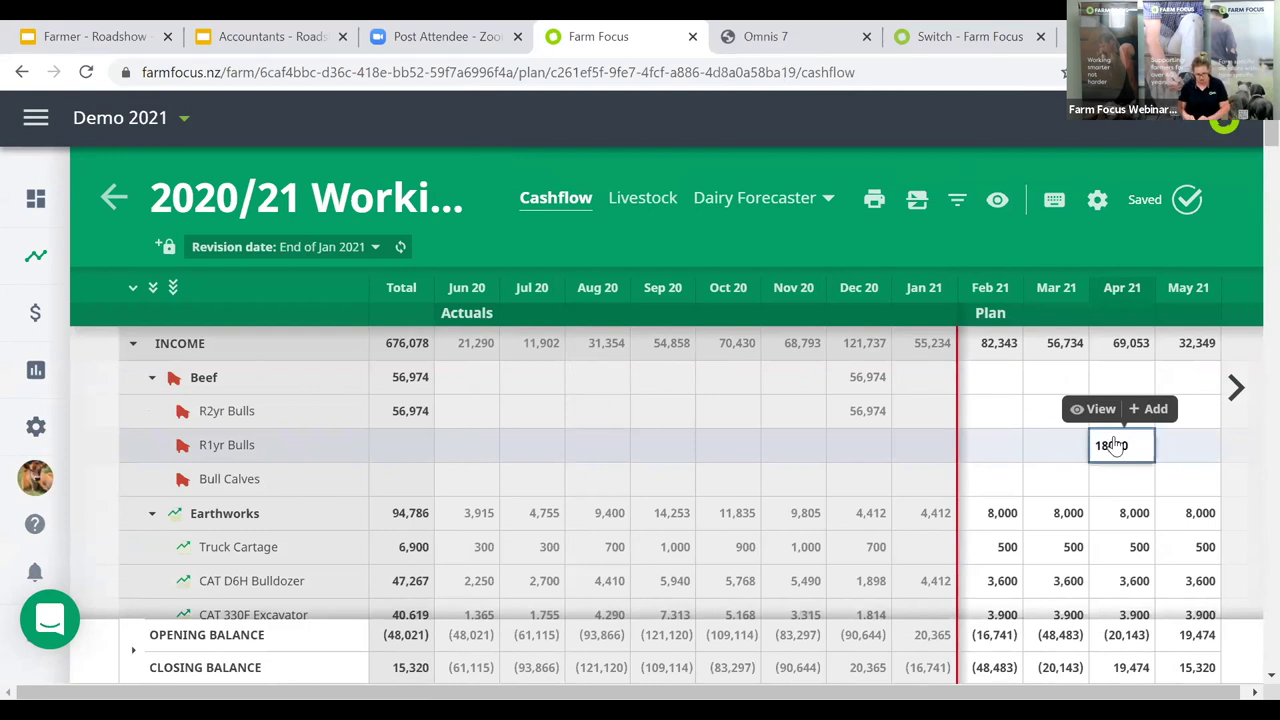
key(Tab)
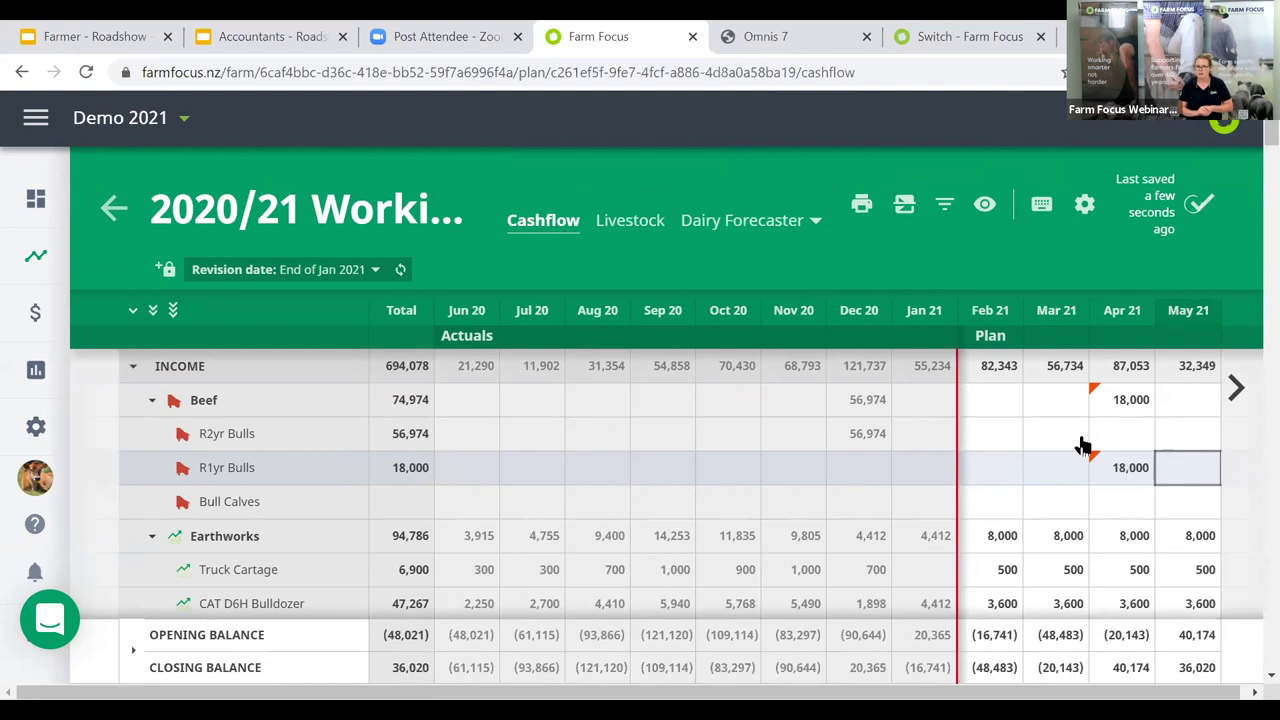
Expand R1yr Bulls in the livestock plan and open the worksheet for its alerted Apr 21 cell.
mouse_move(1092, 460)
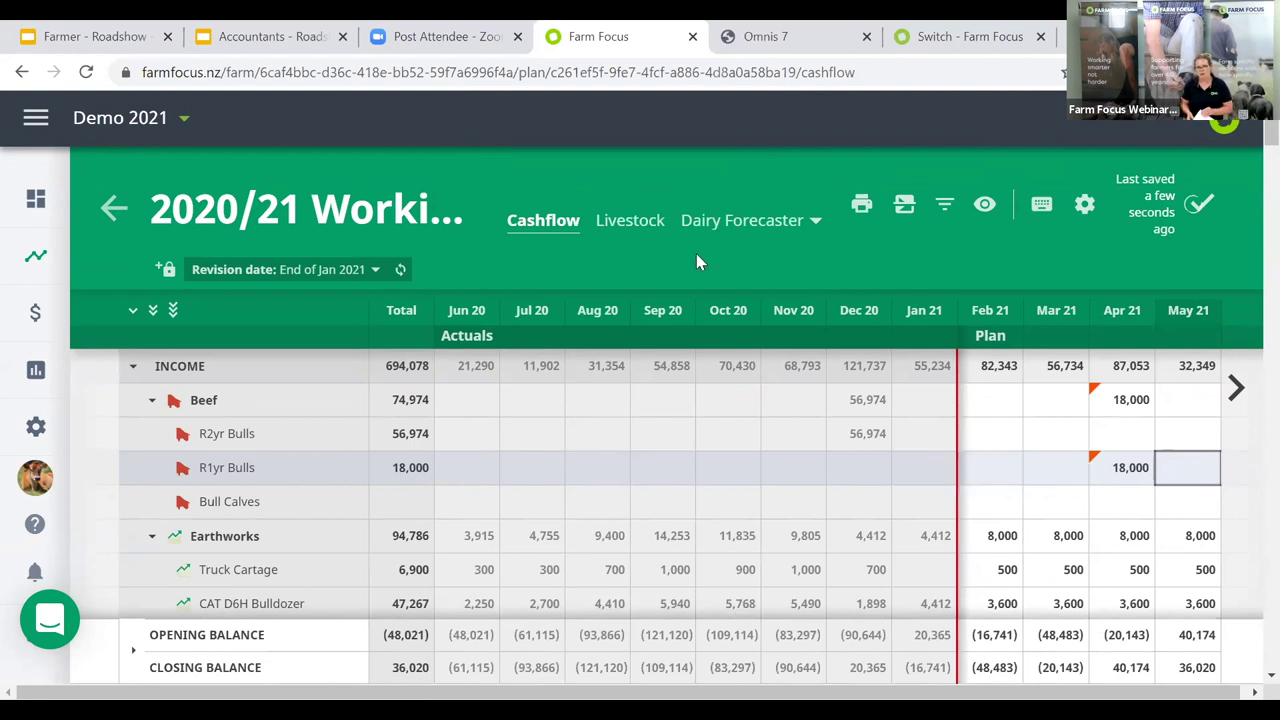
click(624, 222)
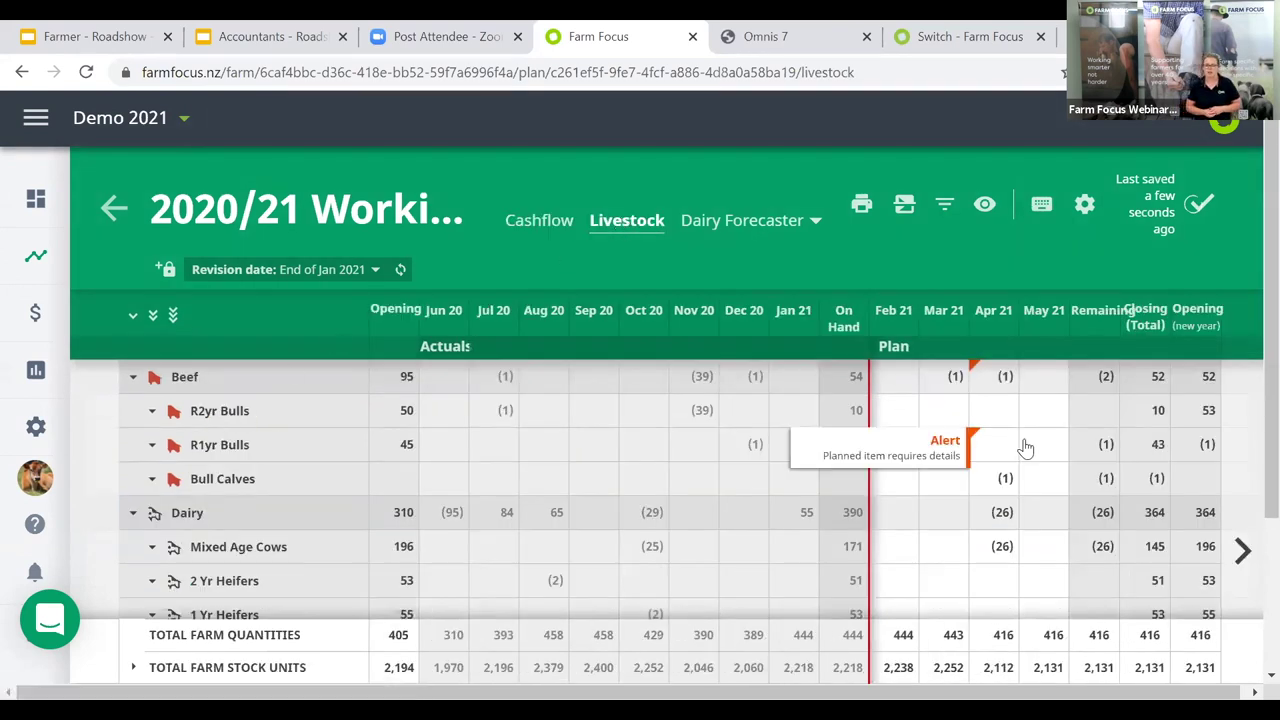
click(152, 450)
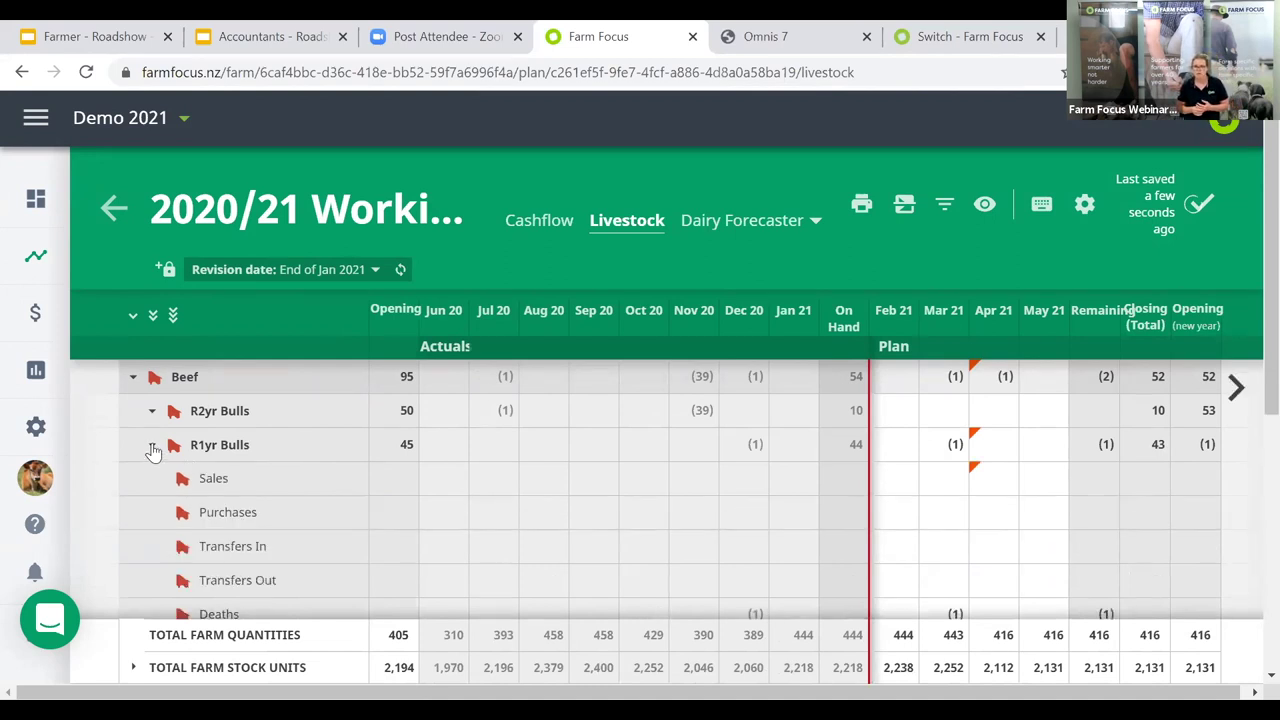
mouse_move(1006, 457)
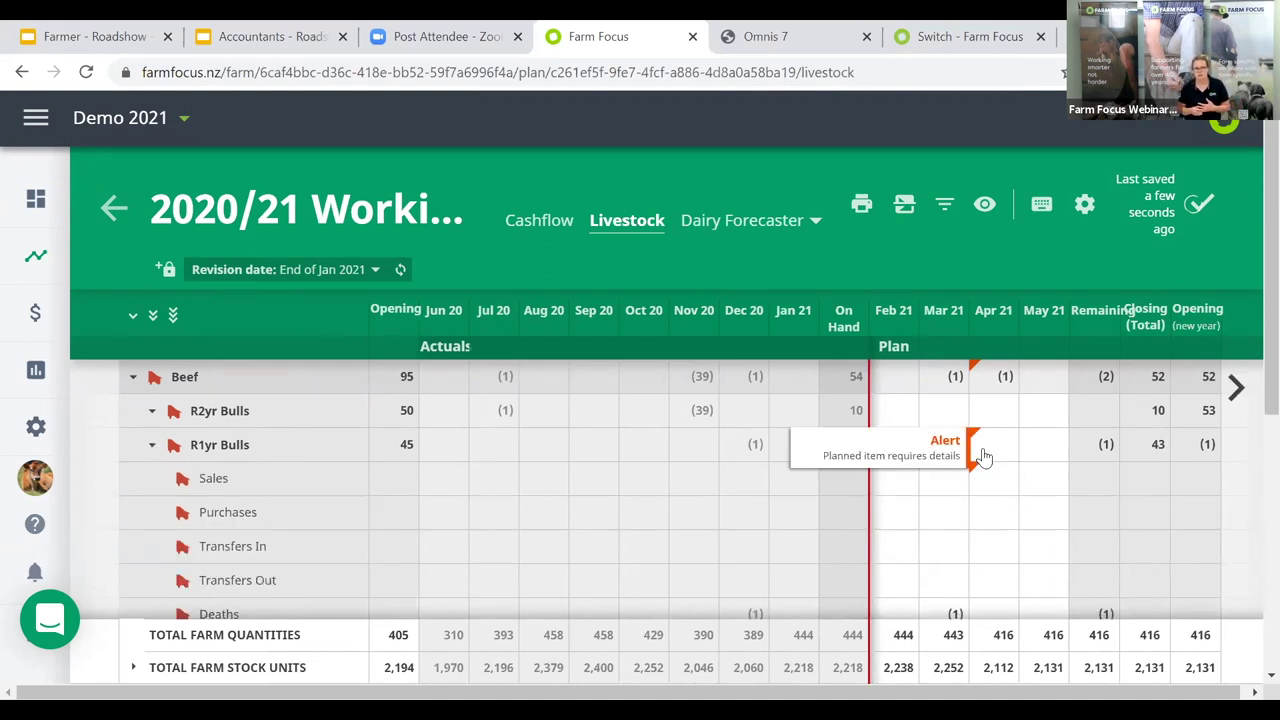
click(984, 456)
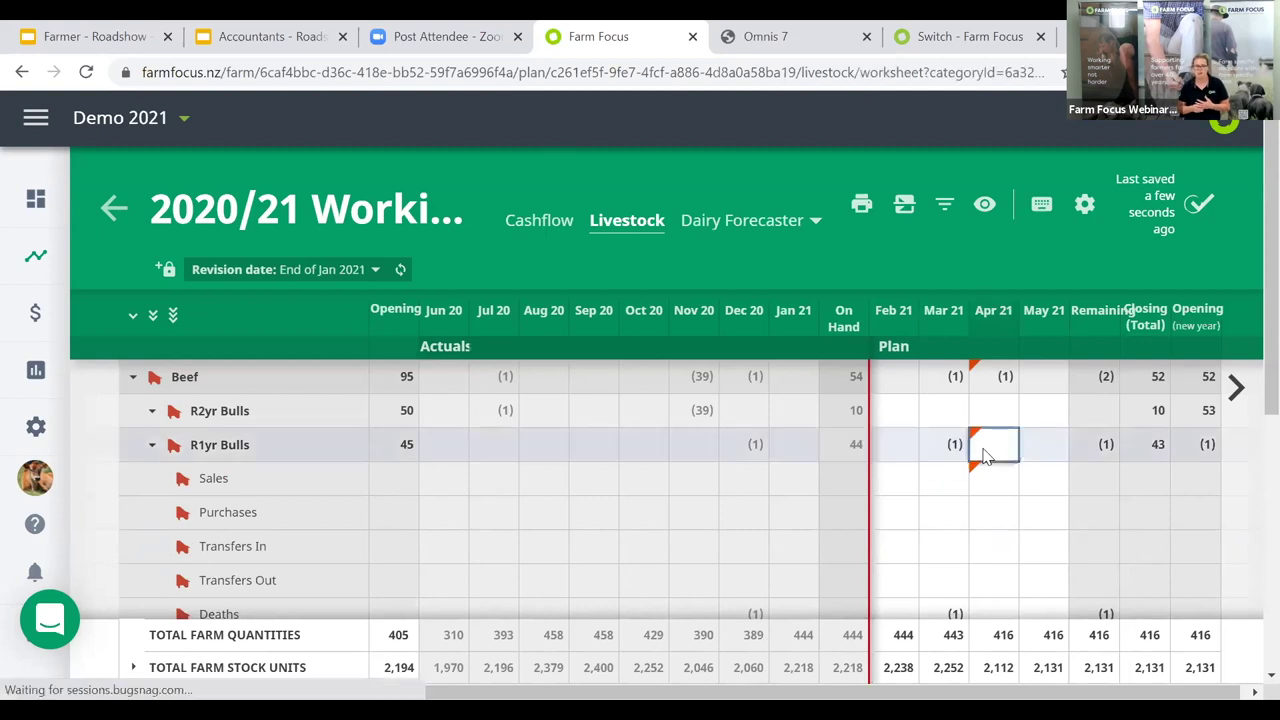
scroll(732, 488, down, 2)
scroll(732, 490, down, 2)
scroll(732, 492, up, 3)
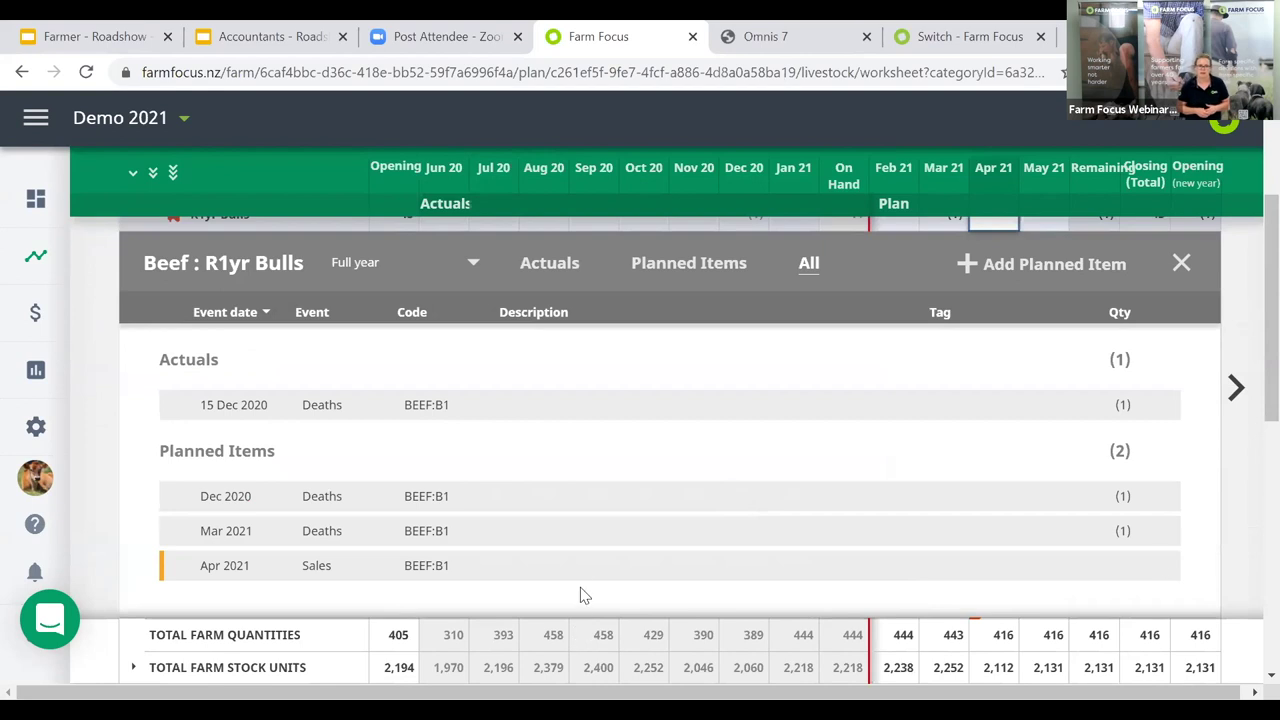
Edit the R1yr Bulls' planned Apr 2021 sale to a quantity of 20 at 180 kg carcass weight per head and save it.
click(588, 575)
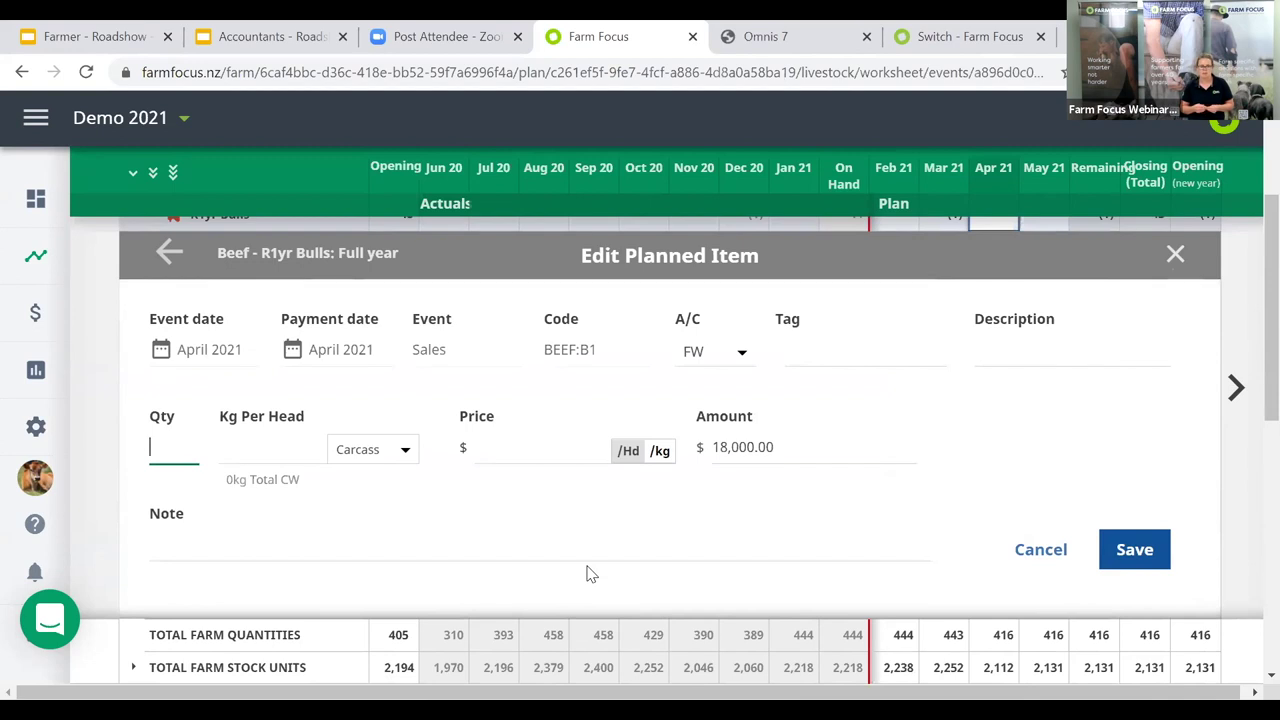
text(20)
key(Tab)
scroll(588, 574, down, 2)
text(1)
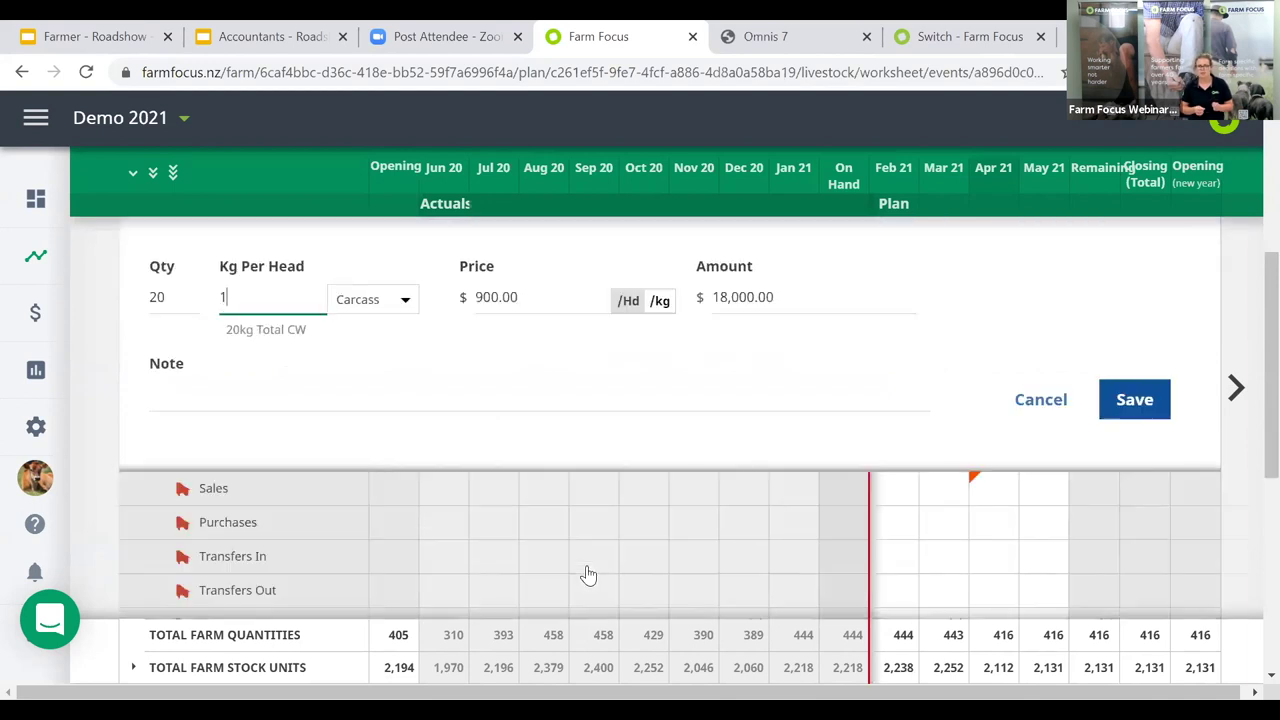
text(80)
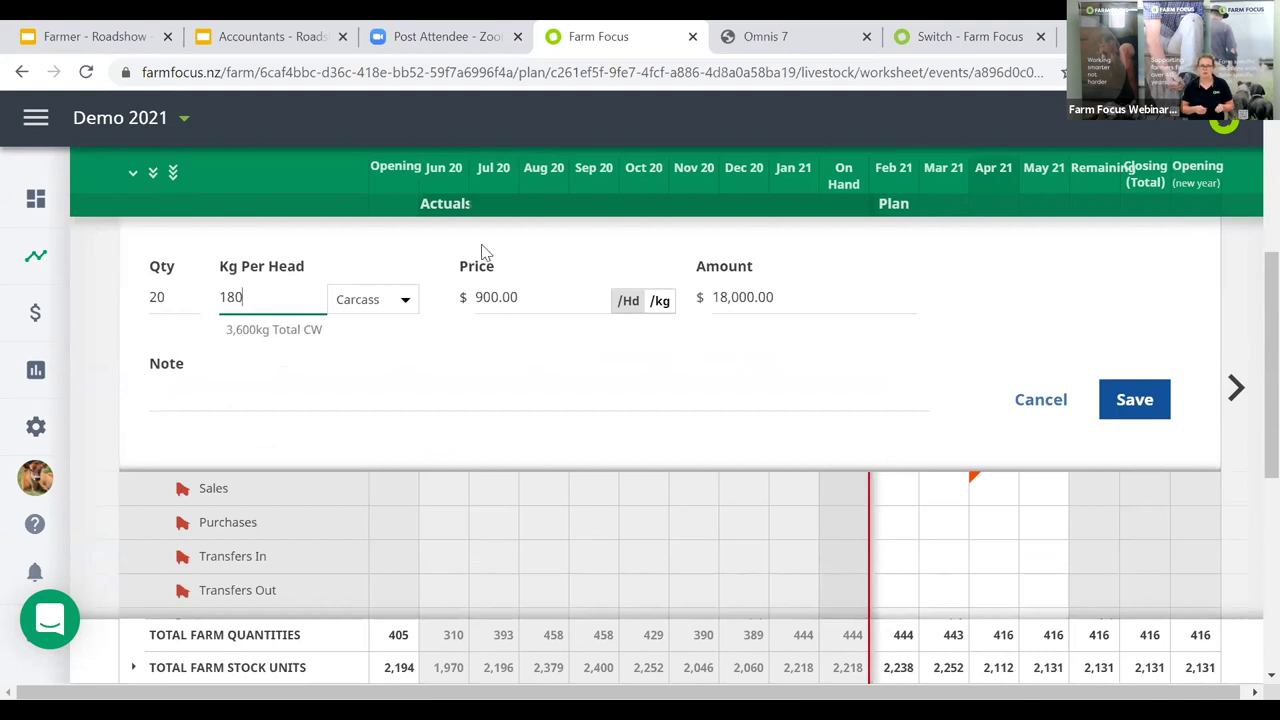
click(406, 300)
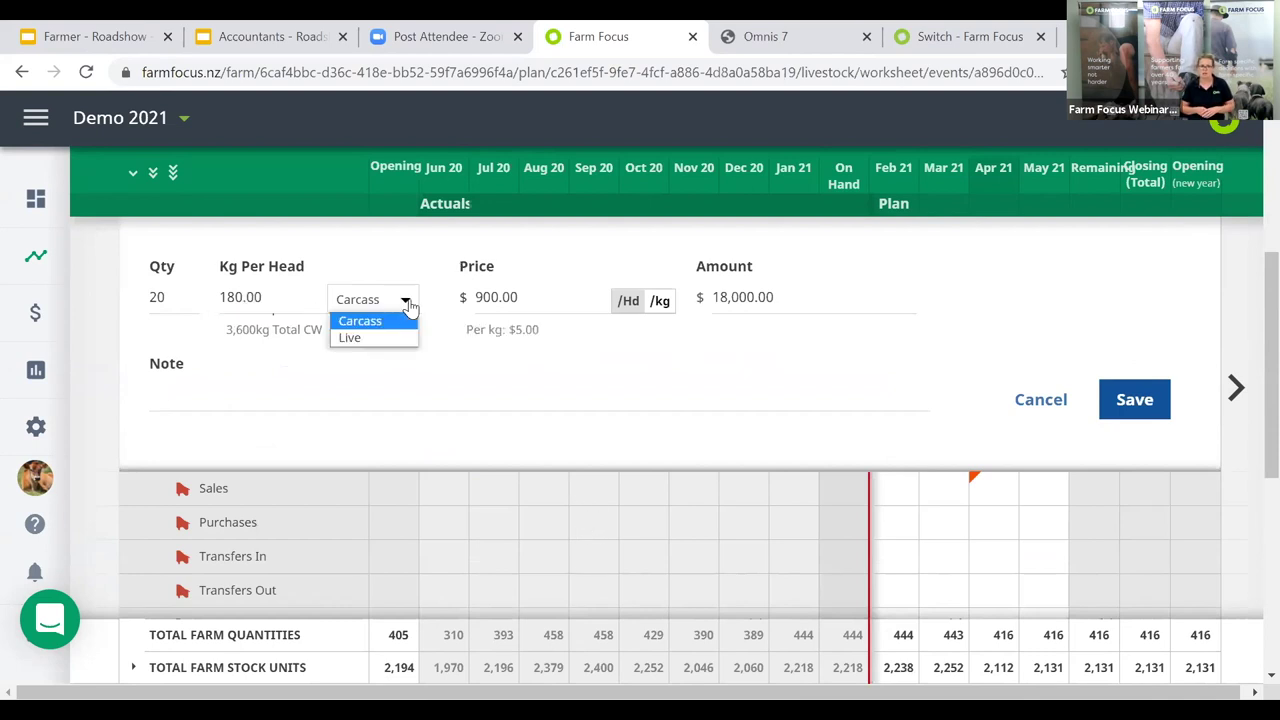
click(1134, 399)
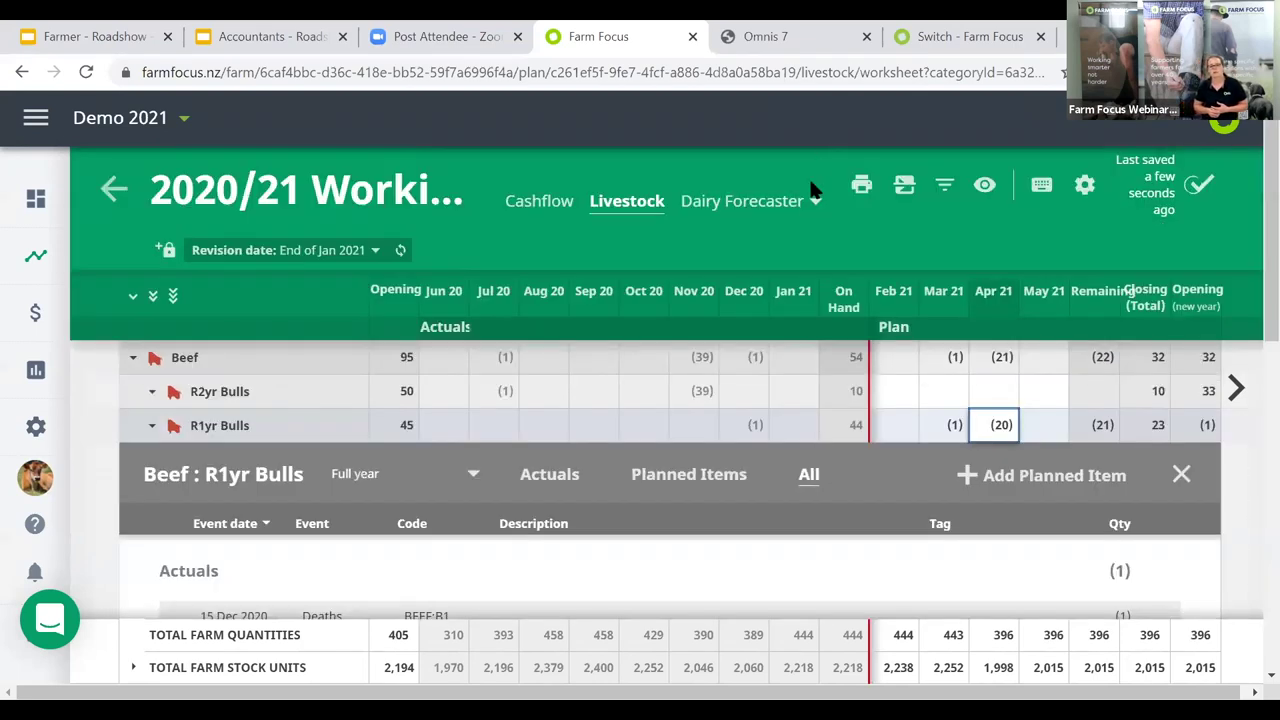
View the Dairy Forecaster for Season 2020/21 and return to the plan timeline.
click(748, 203)
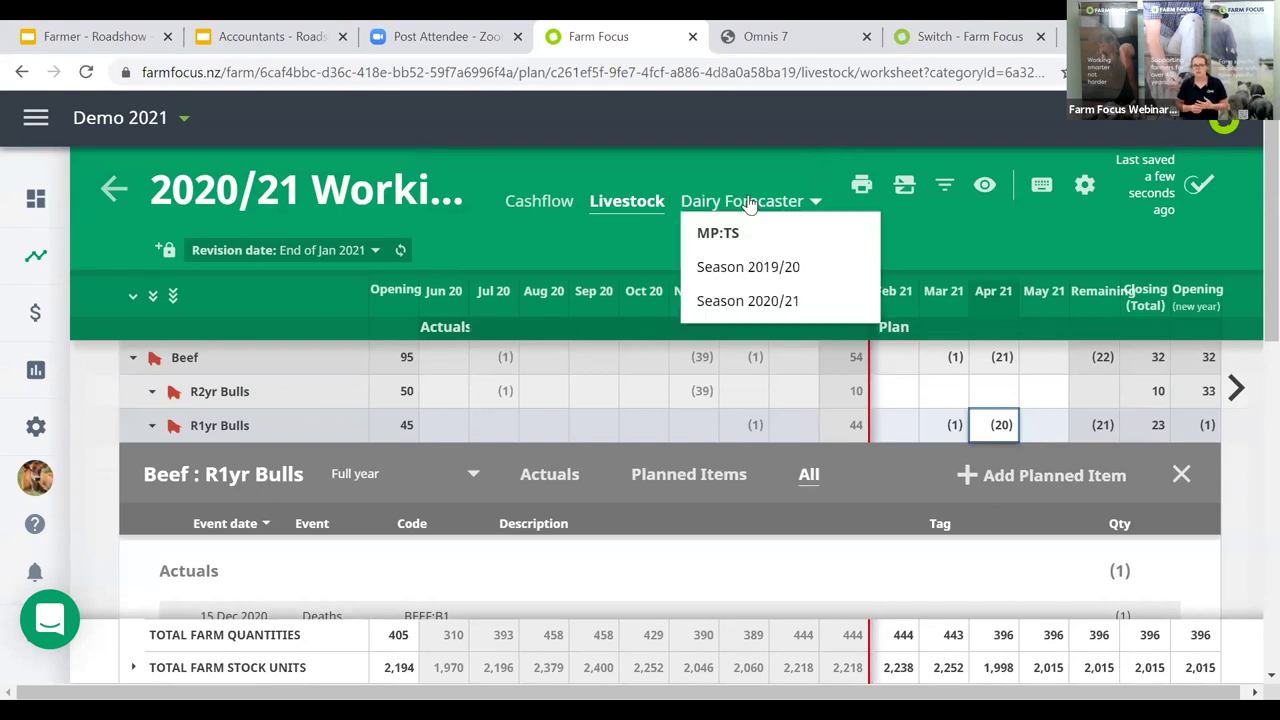
click(746, 303)
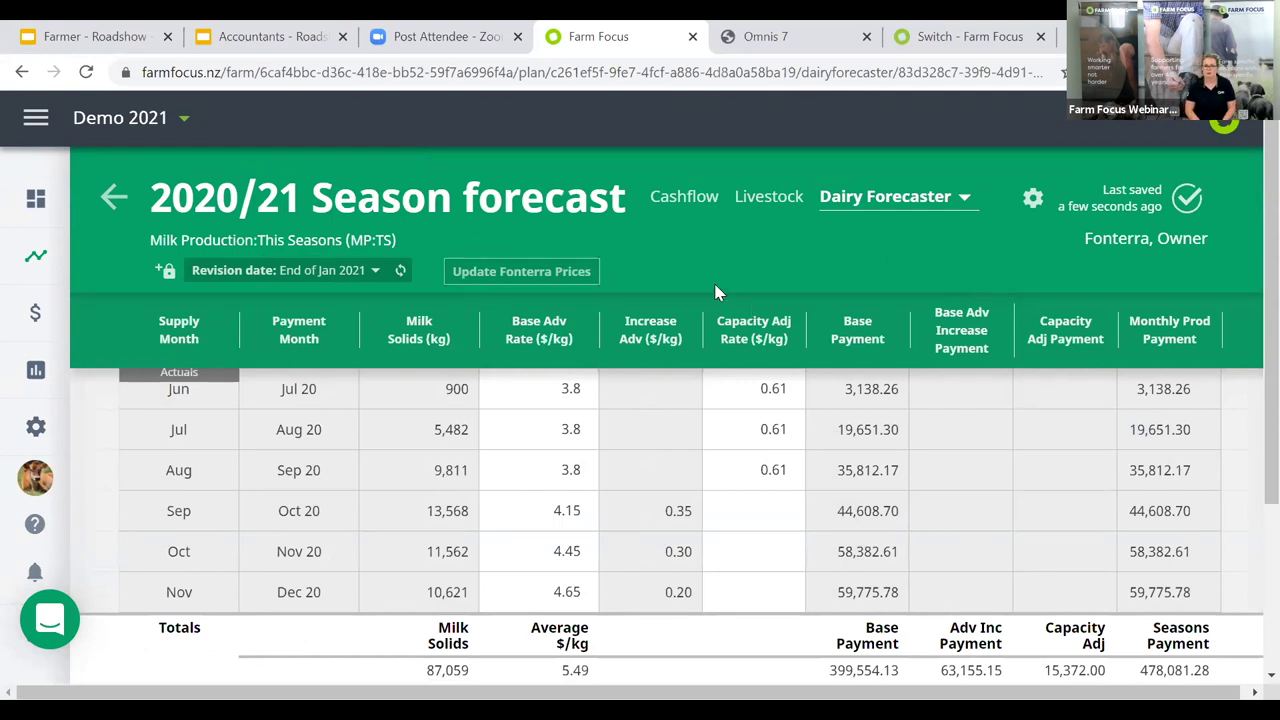
click(36, 258)
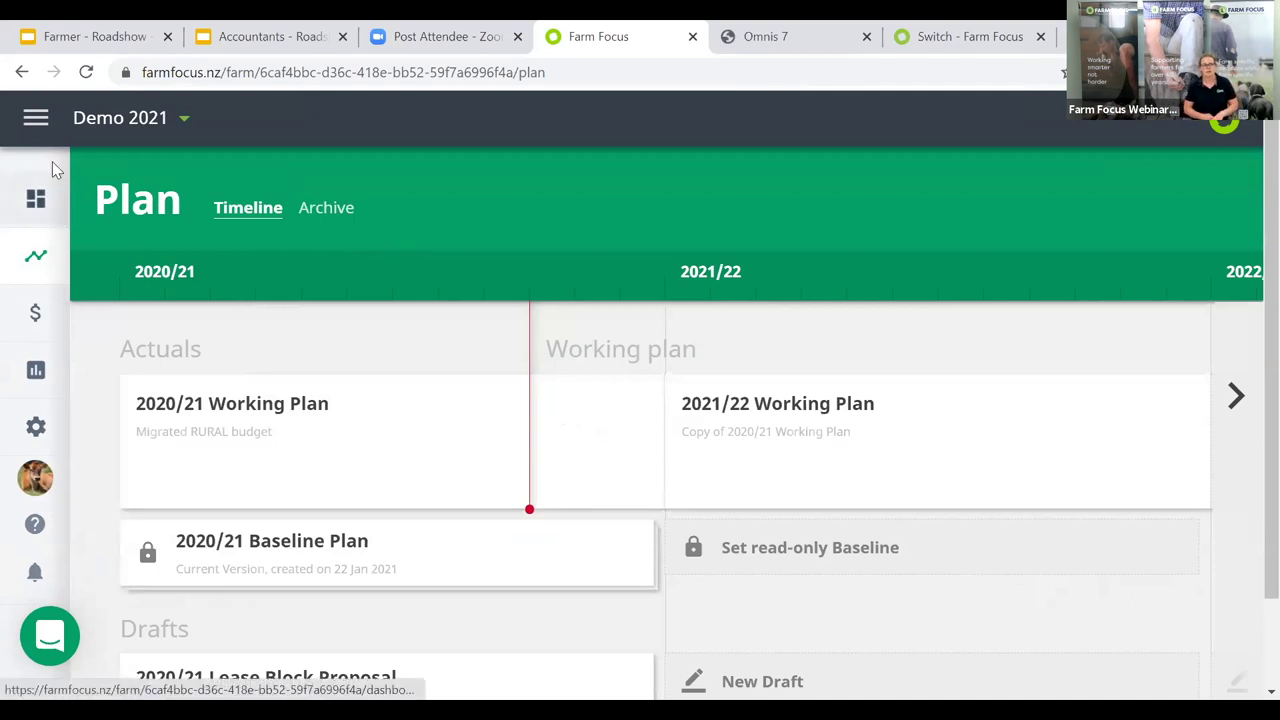
Expand the side navigation, open Reports and look over the management, GST, livestock and accountant reports.
click(37, 119)
click(37, 119)
click(37, 119)
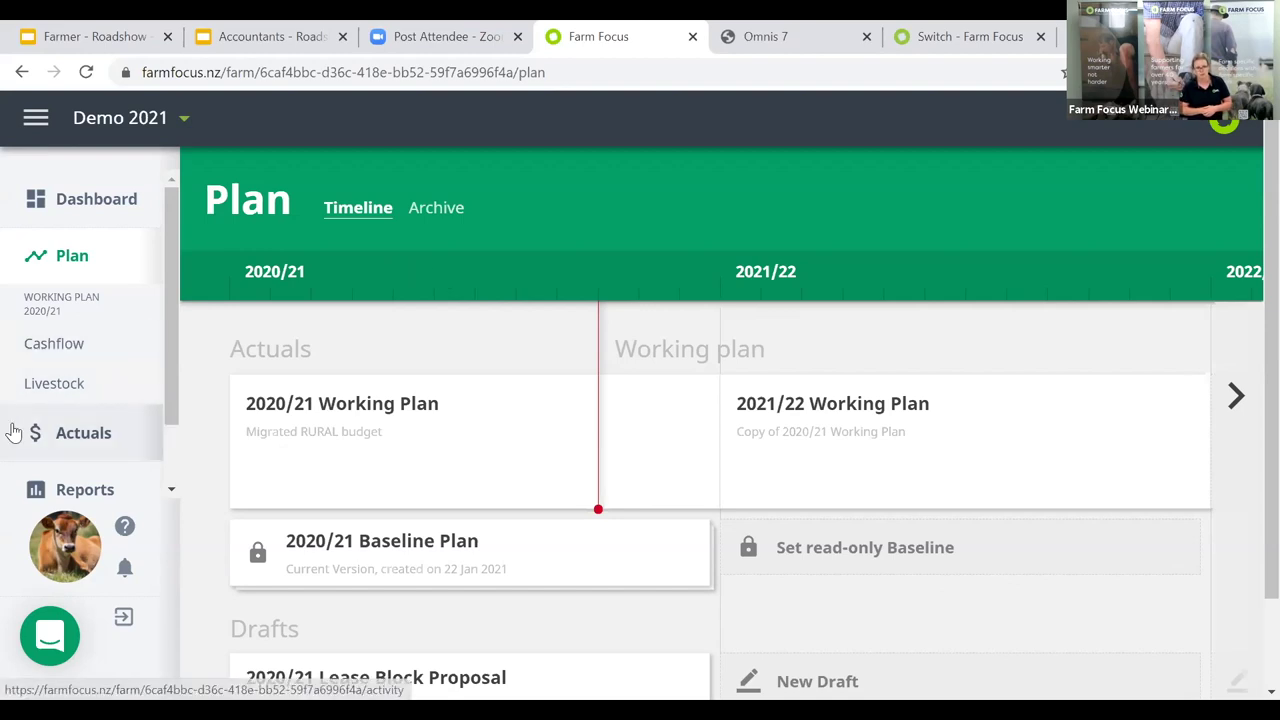
click(100, 490)
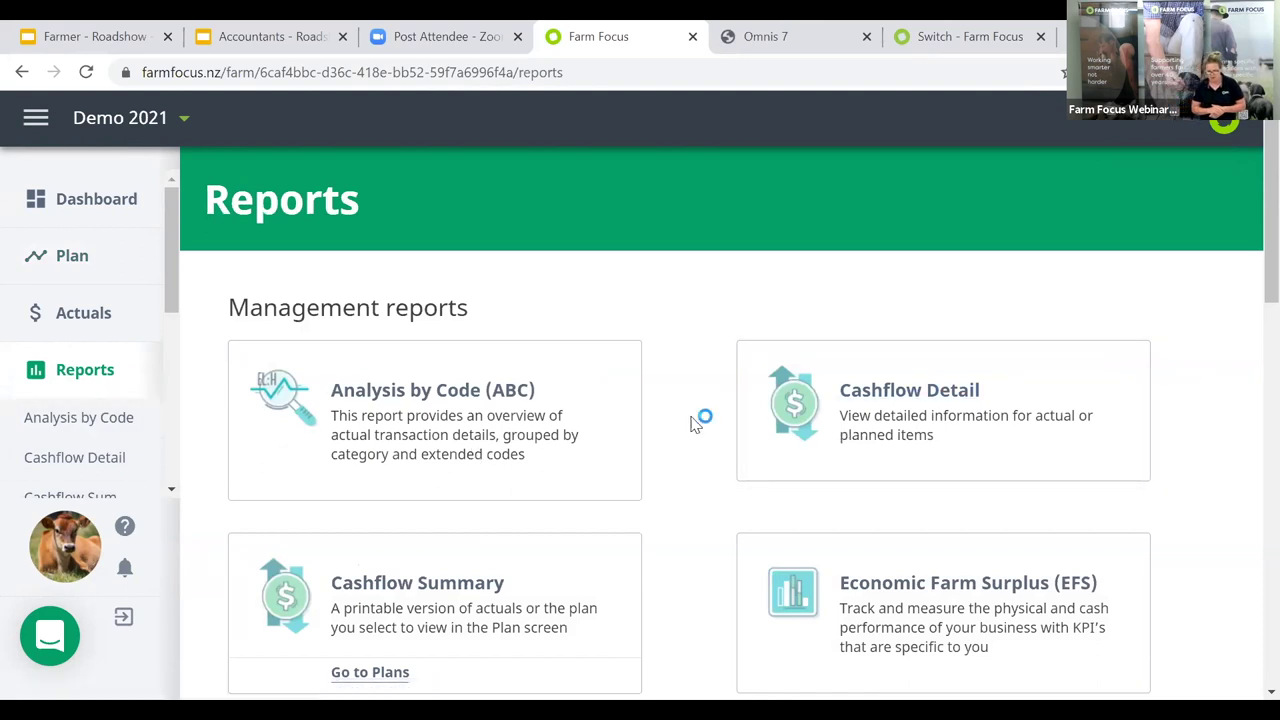
scroll(695, 423, down, 1)
scroll(695, 423, down, 5)
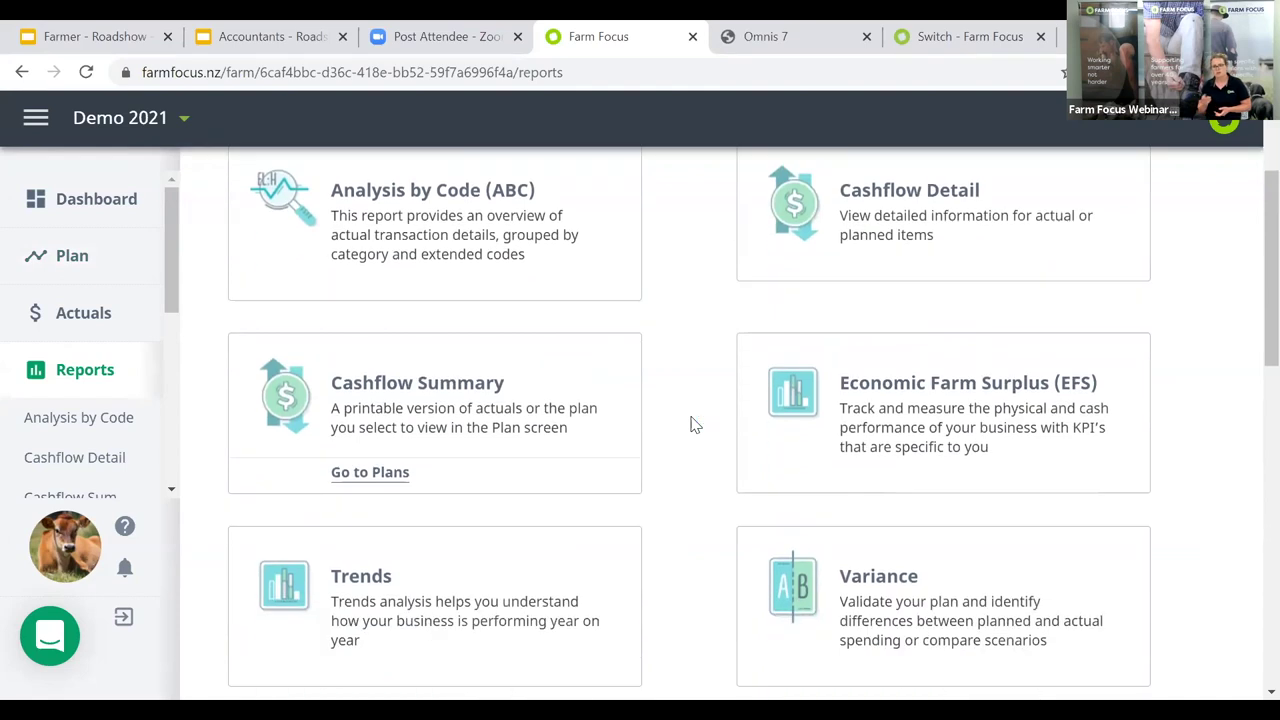
scroll(695, 423, up, 6)
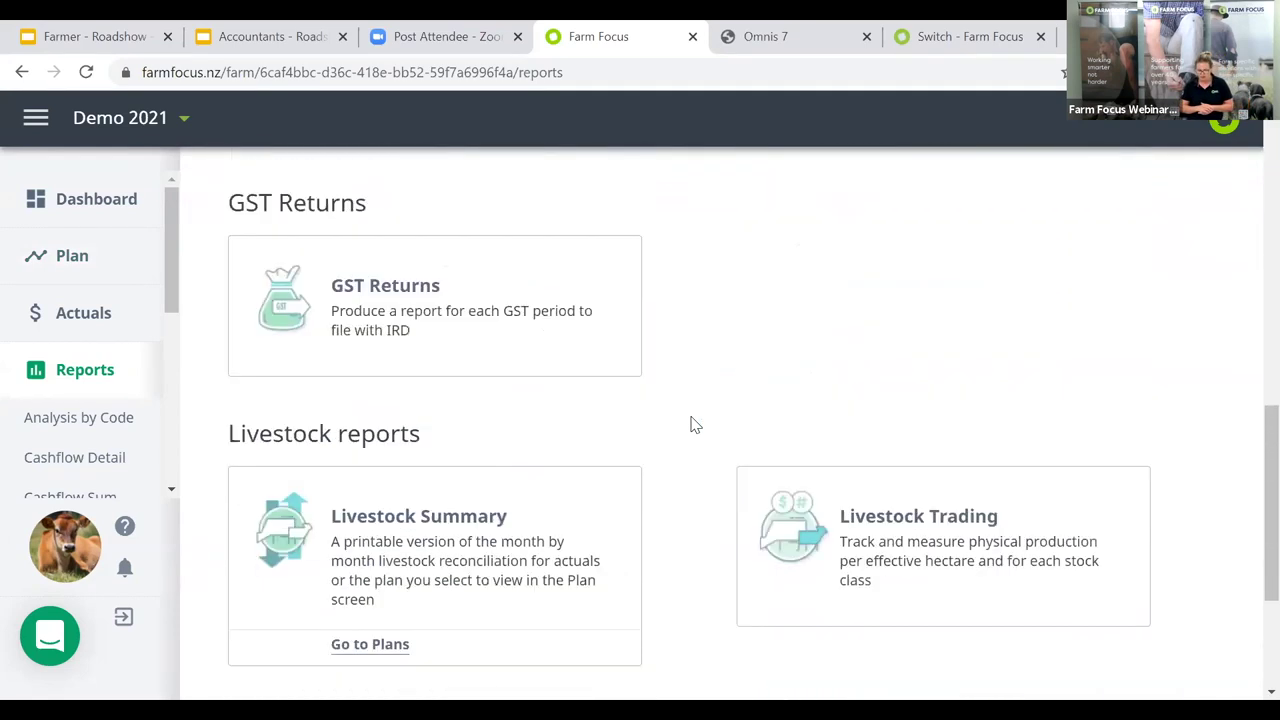
scroll(695, 423, up, 2)
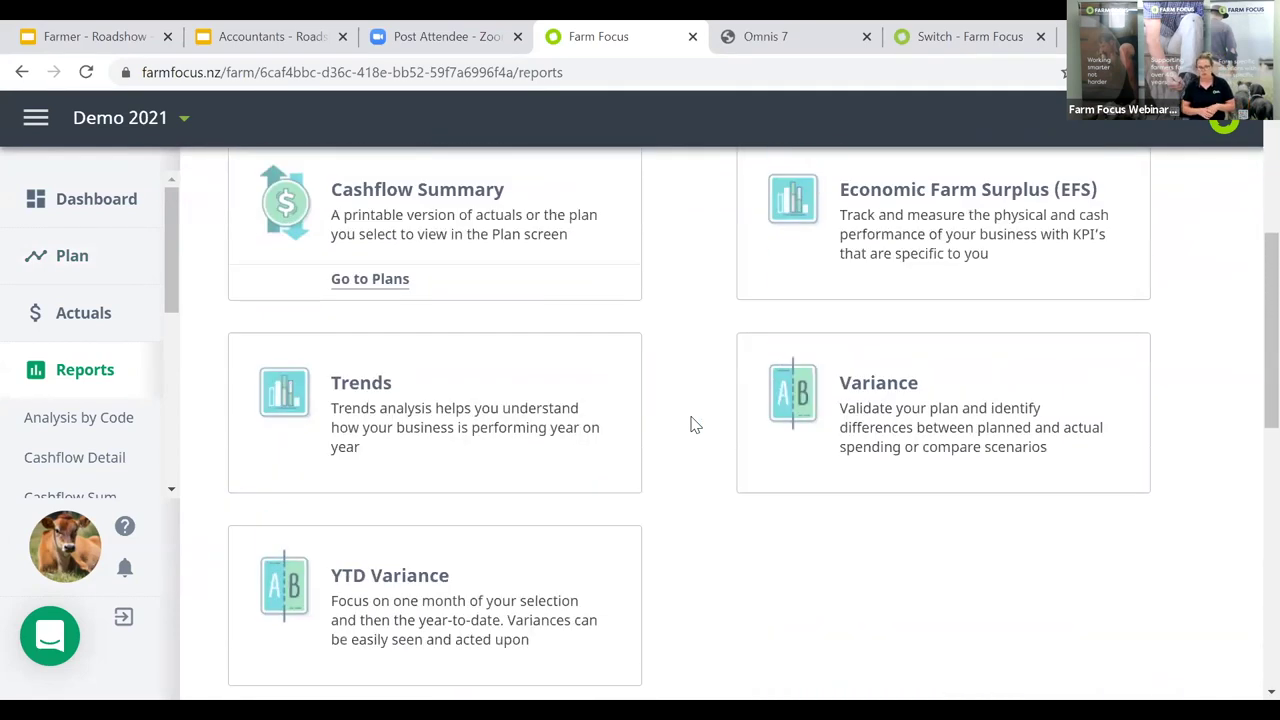
scroll(695, 423, down, 6)
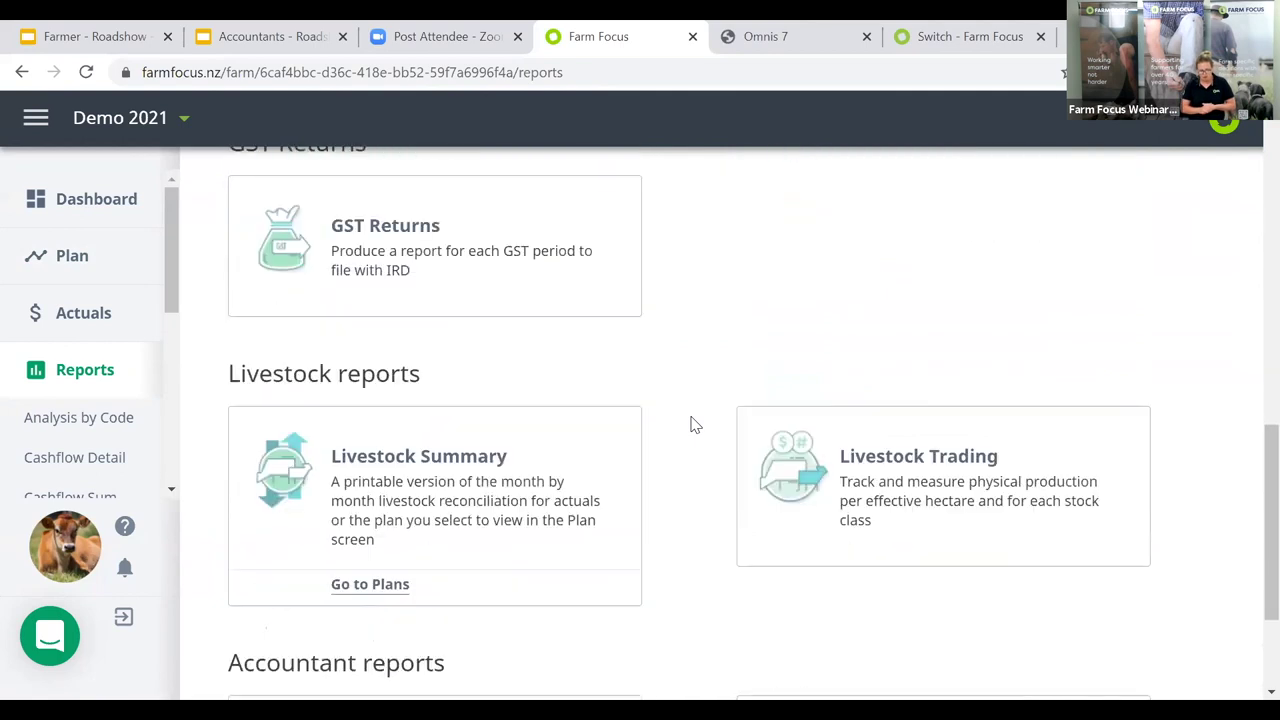
scroll(695, 423, down, 2)
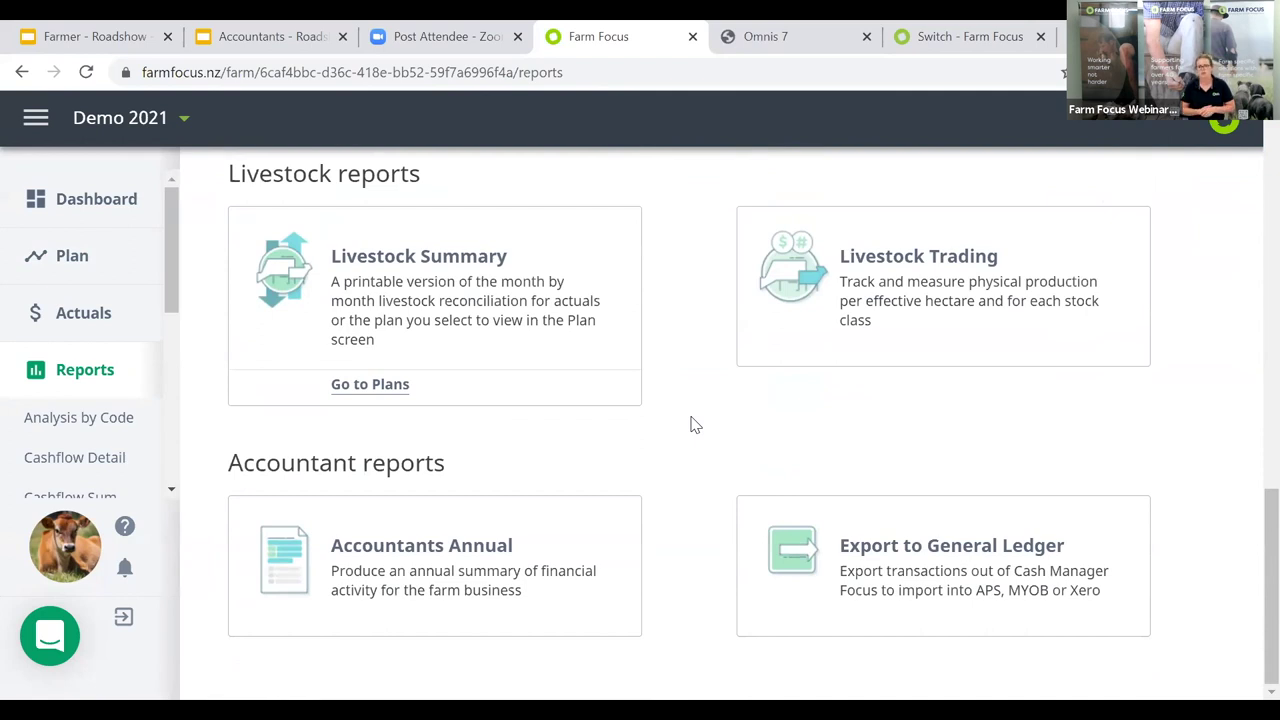
scroll(695, 425, up, 5)
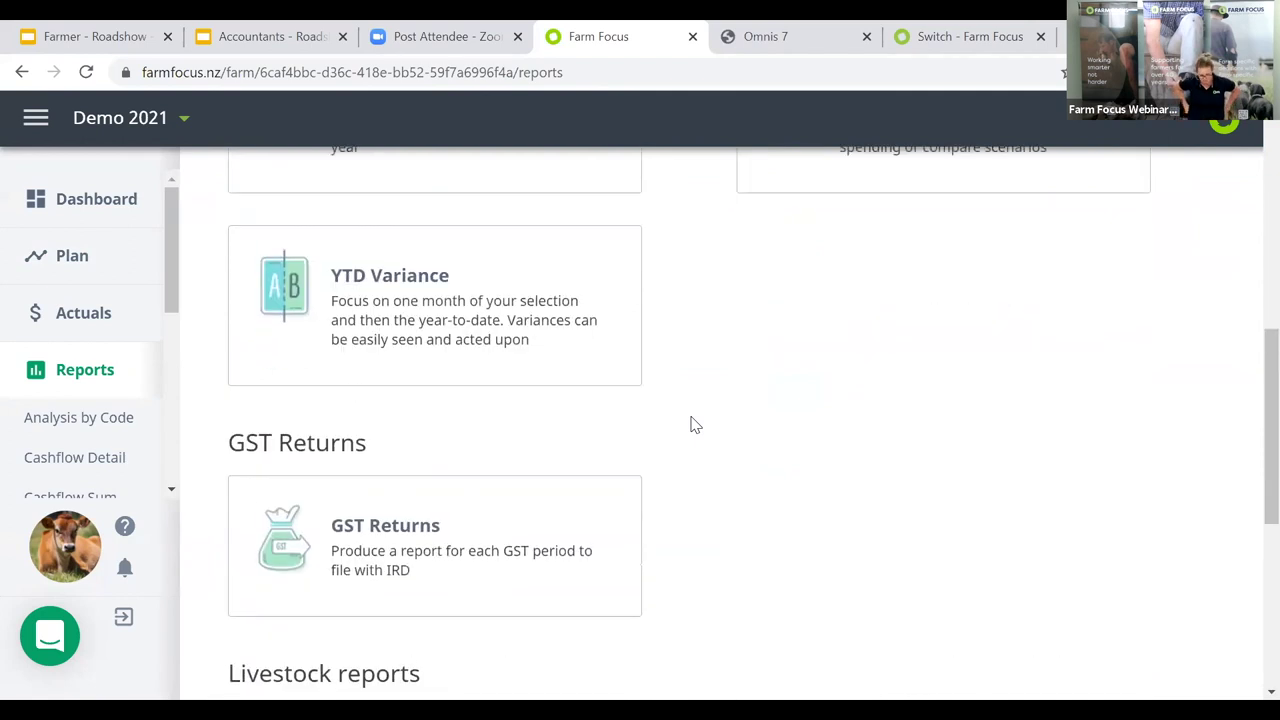
scroll(695, 425, up, 5)
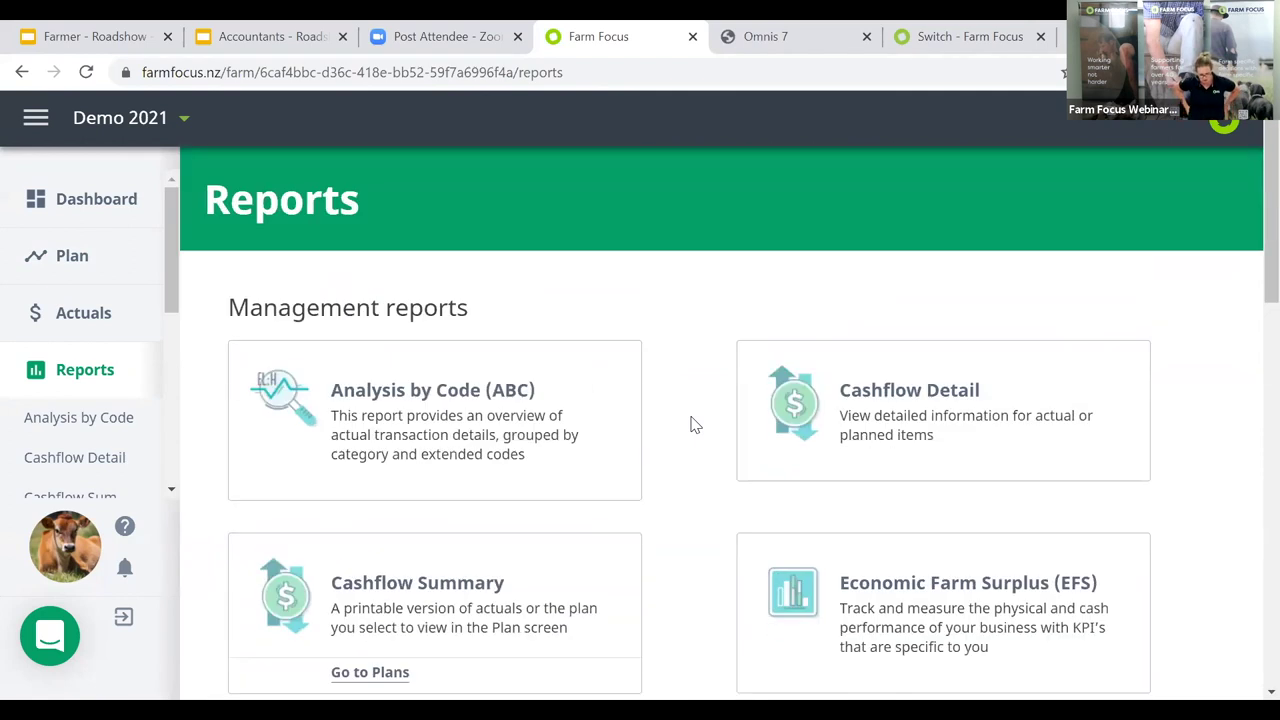
Run the Cashflow Detail report for 2020/21 Actuals + Plan with the February revision and check its column and GST view options.
click(922, 399)
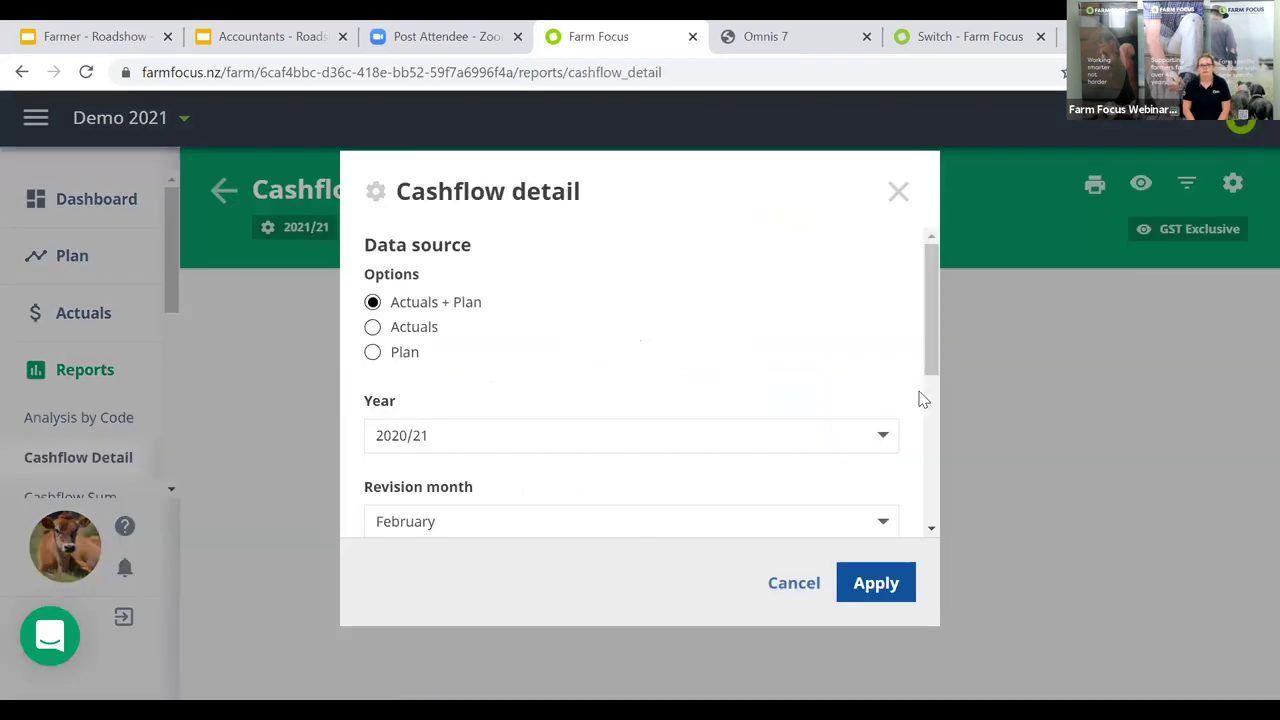
click(905, 582)
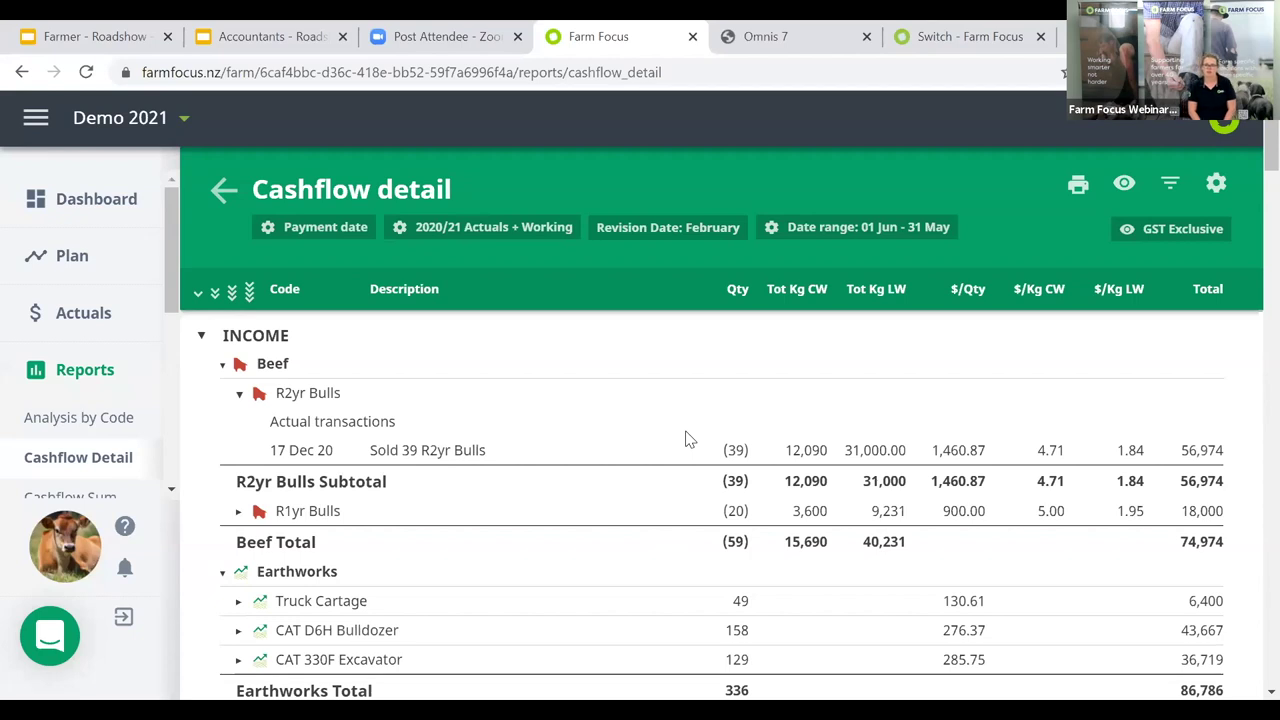
click(1126, 184)
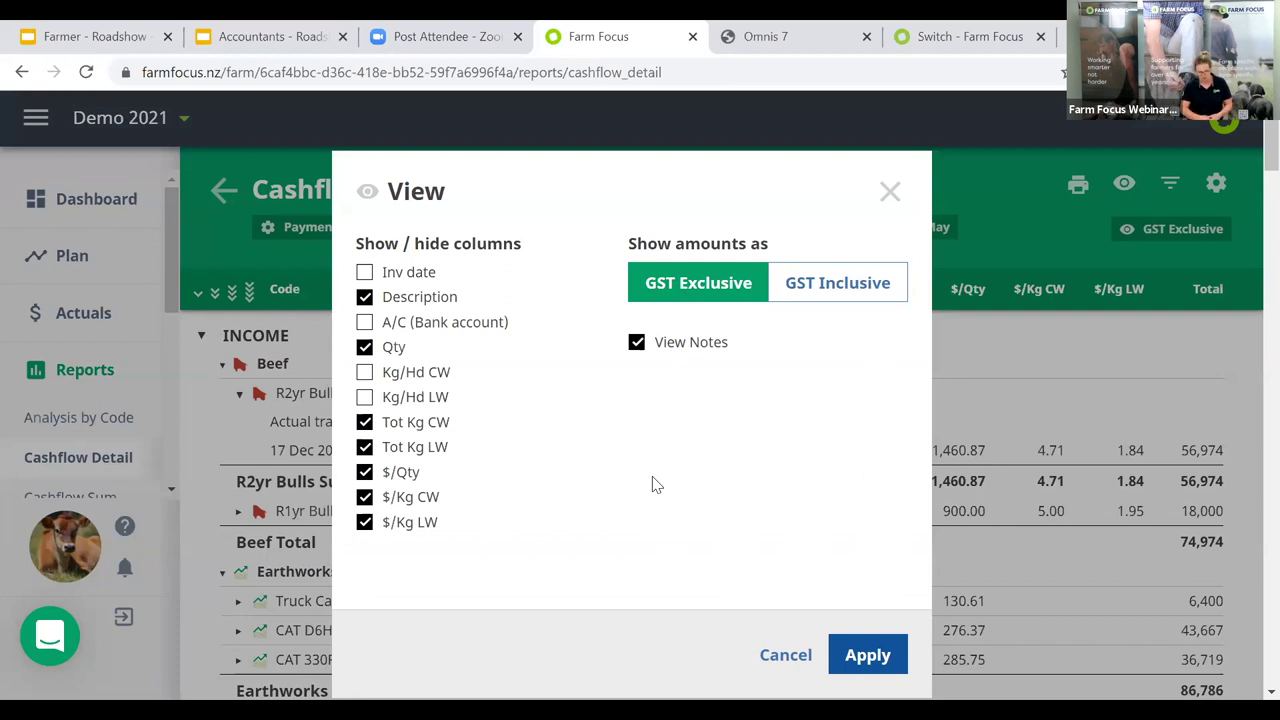
click(868, 650)
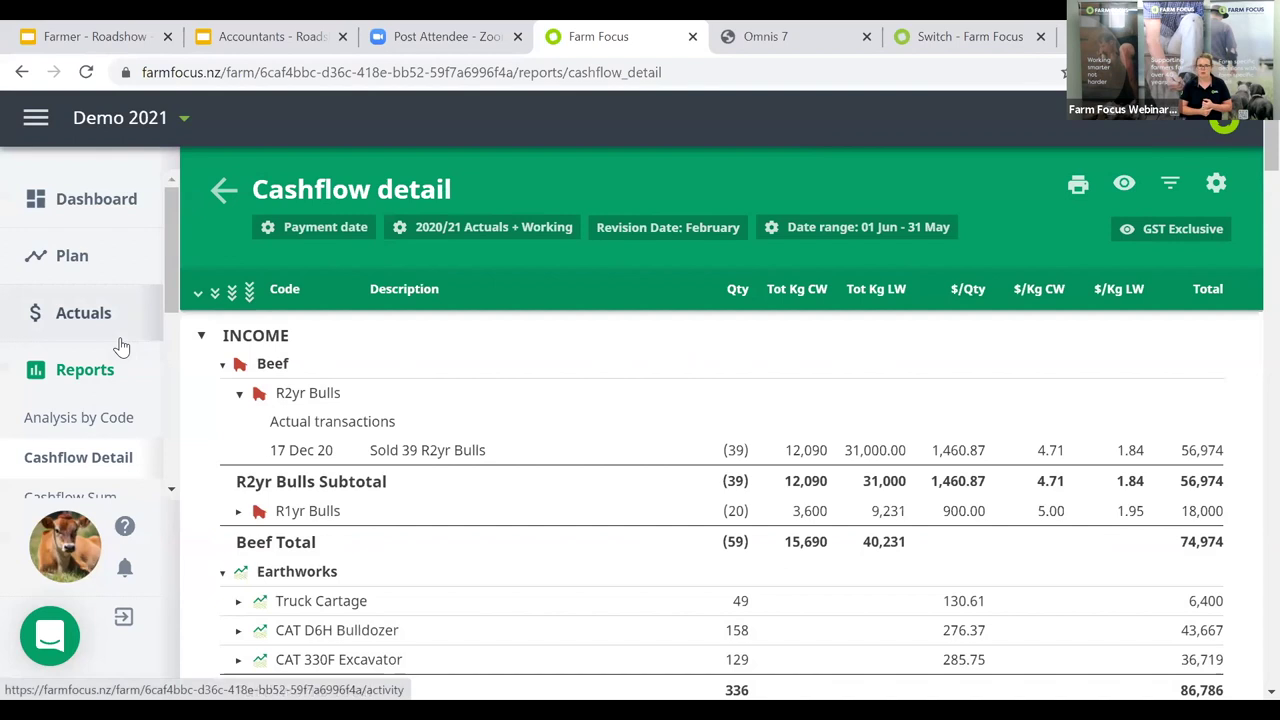
Run the Livestock Trading report for 2020/21 Actuals + Plan with the February revision and collapse the Closing Aged Stock section.
scroll(110, 344, down, 5)
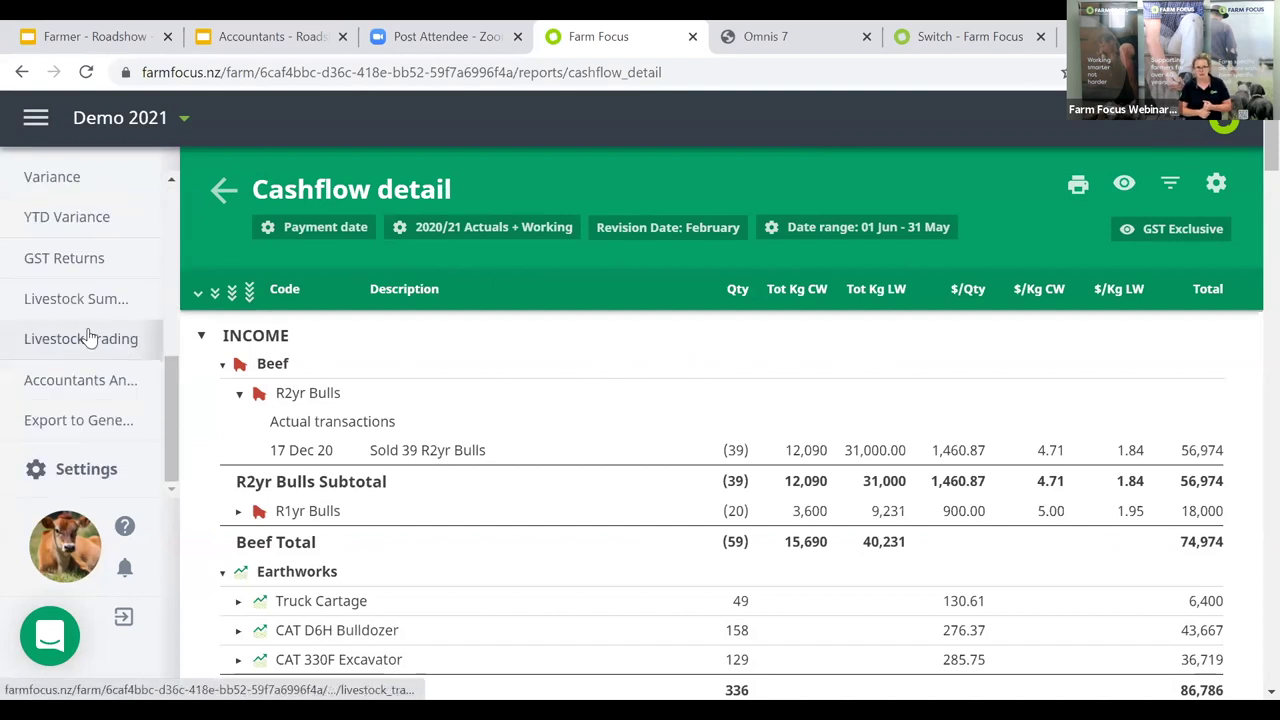
click(88, 335)
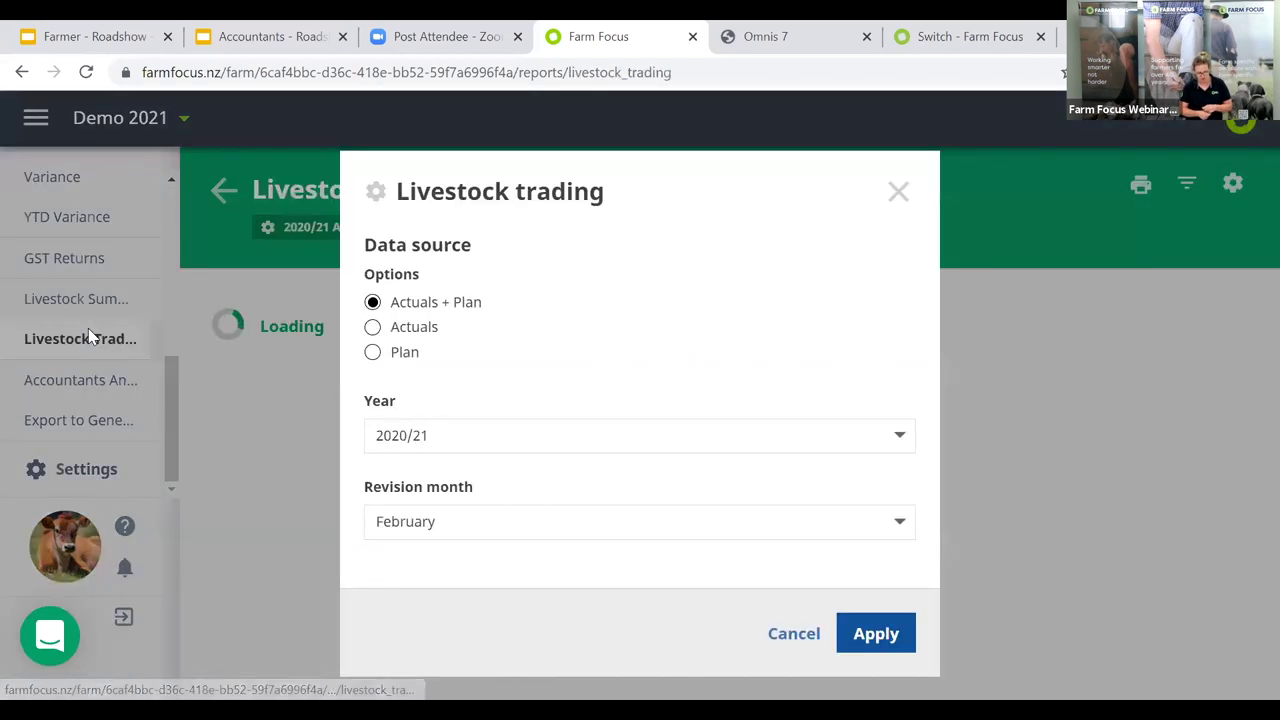
click(873, 641)
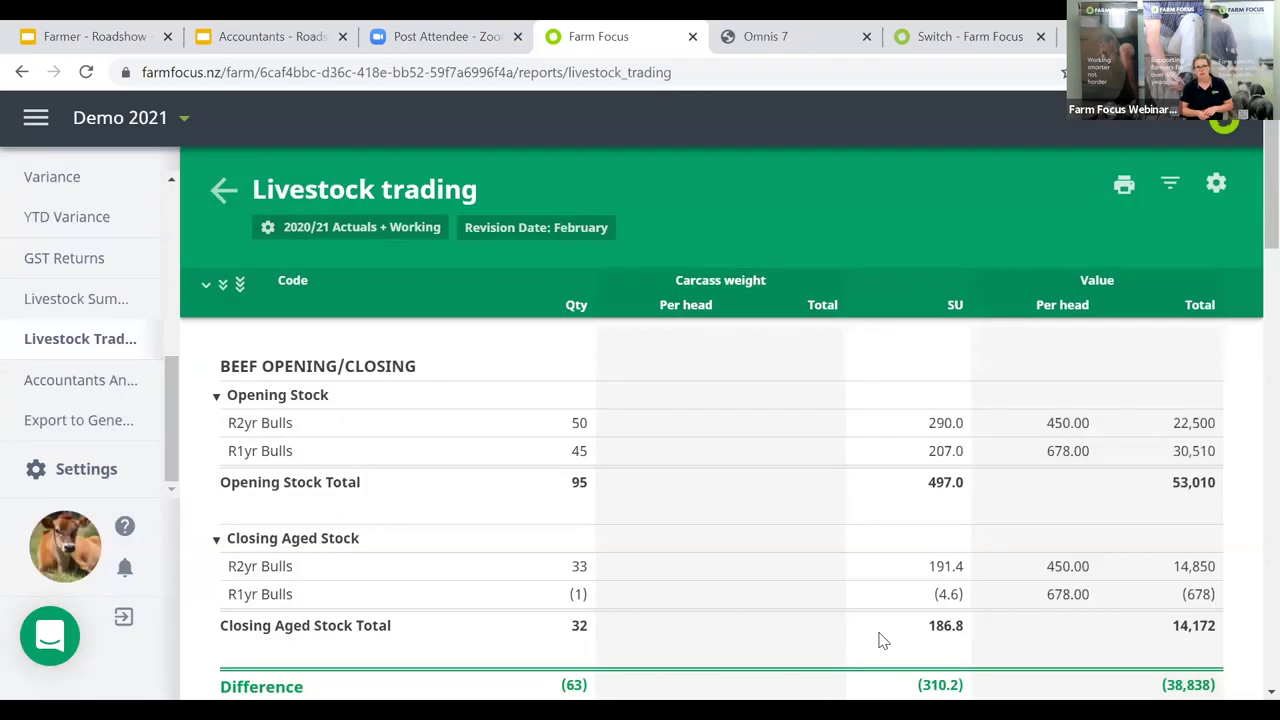
click(743, 541)
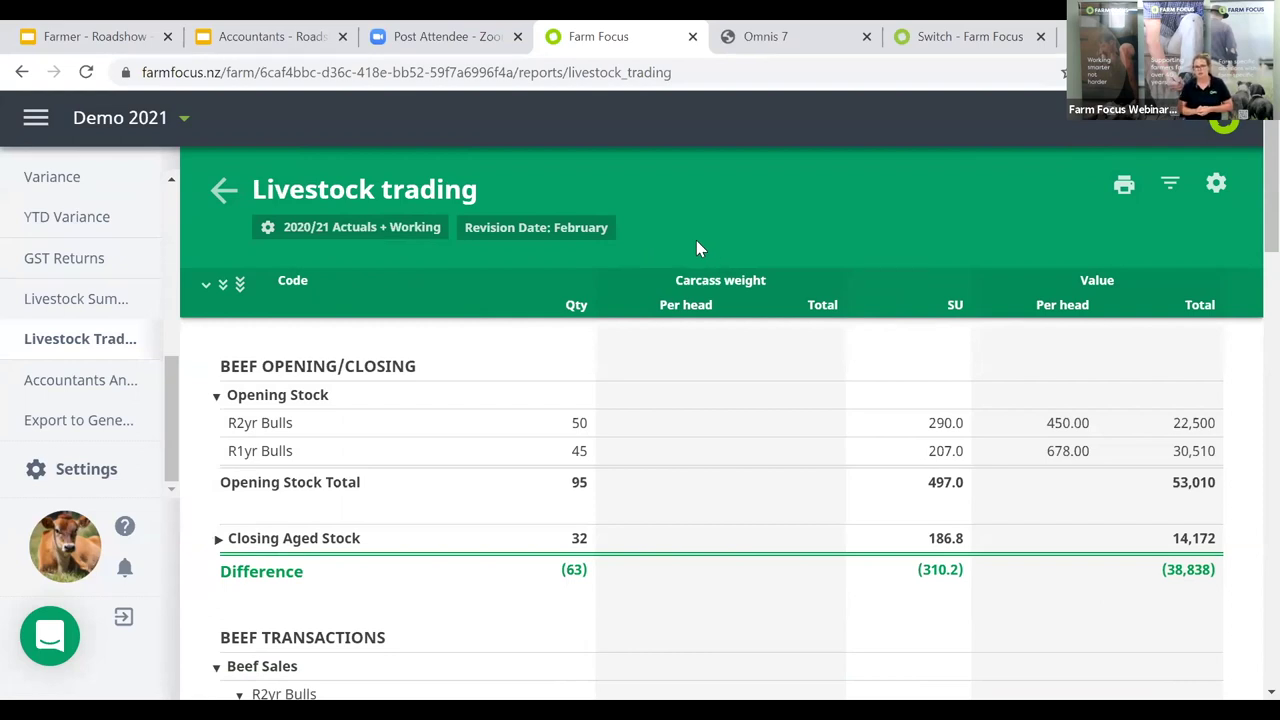
Open the Farm Codes list in the settings and expand it to show the codes under each category.
click(66, 462)
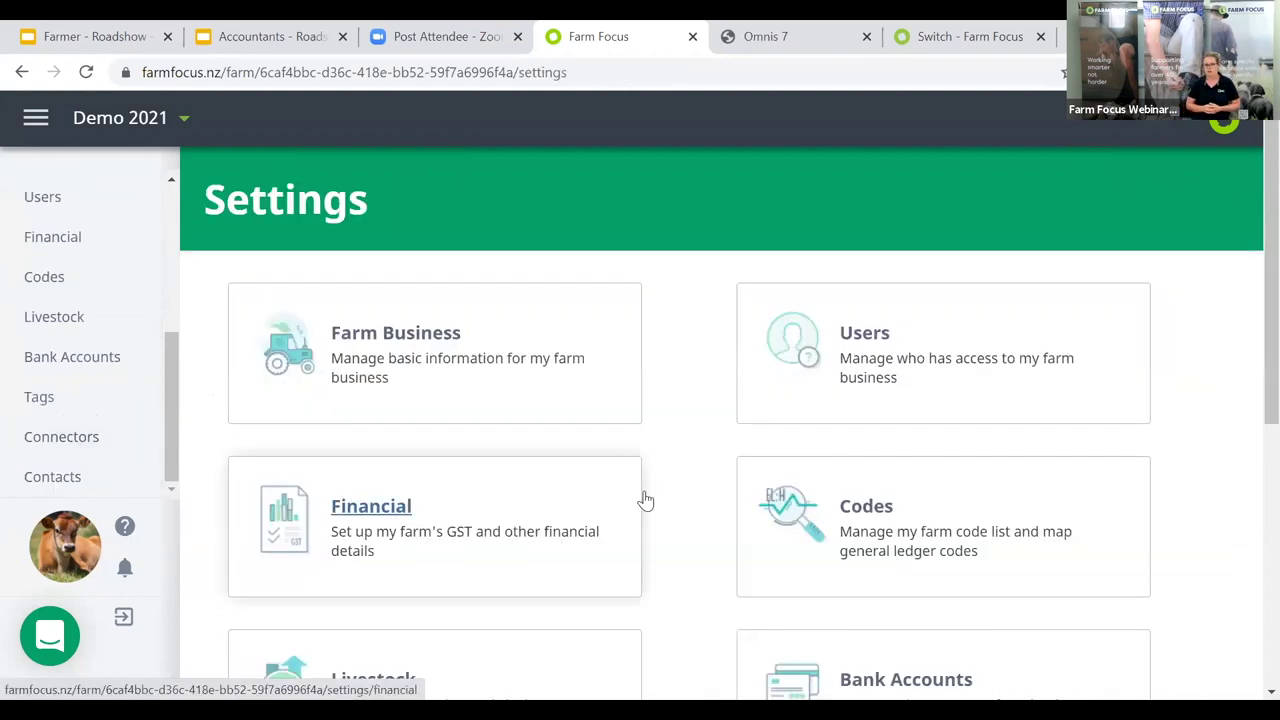
click(855, 505)
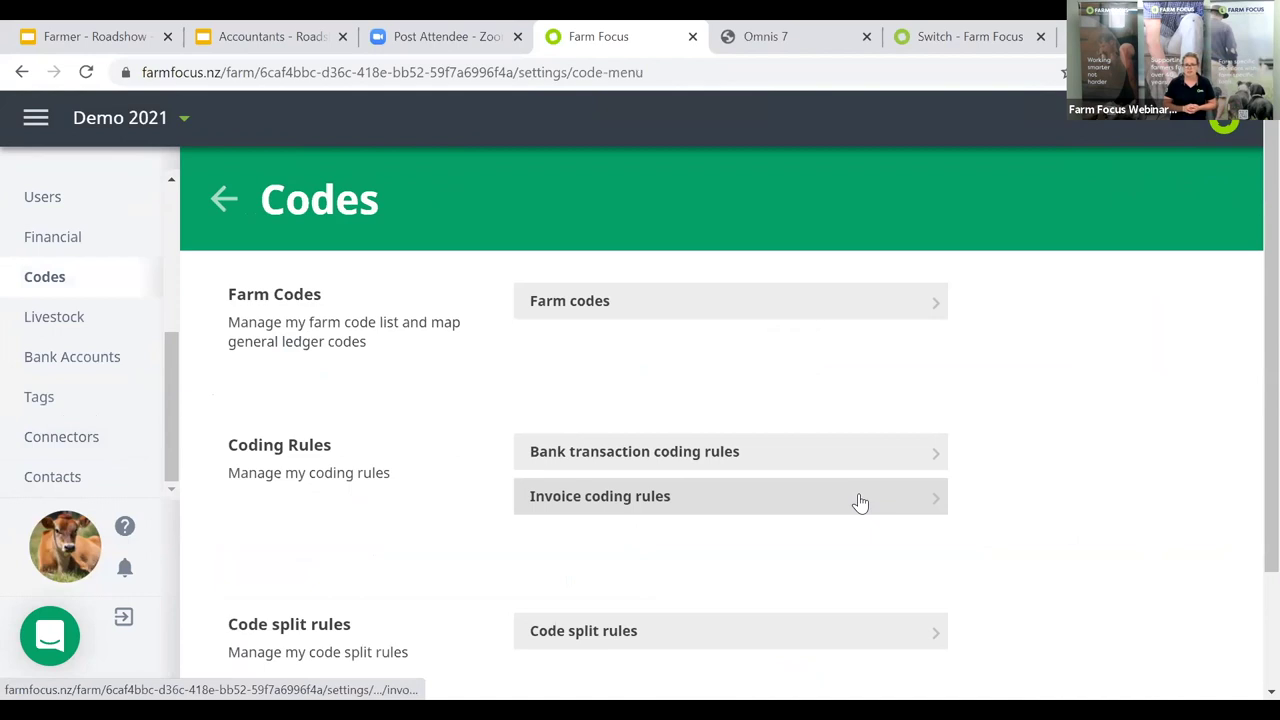
click(685, 293)
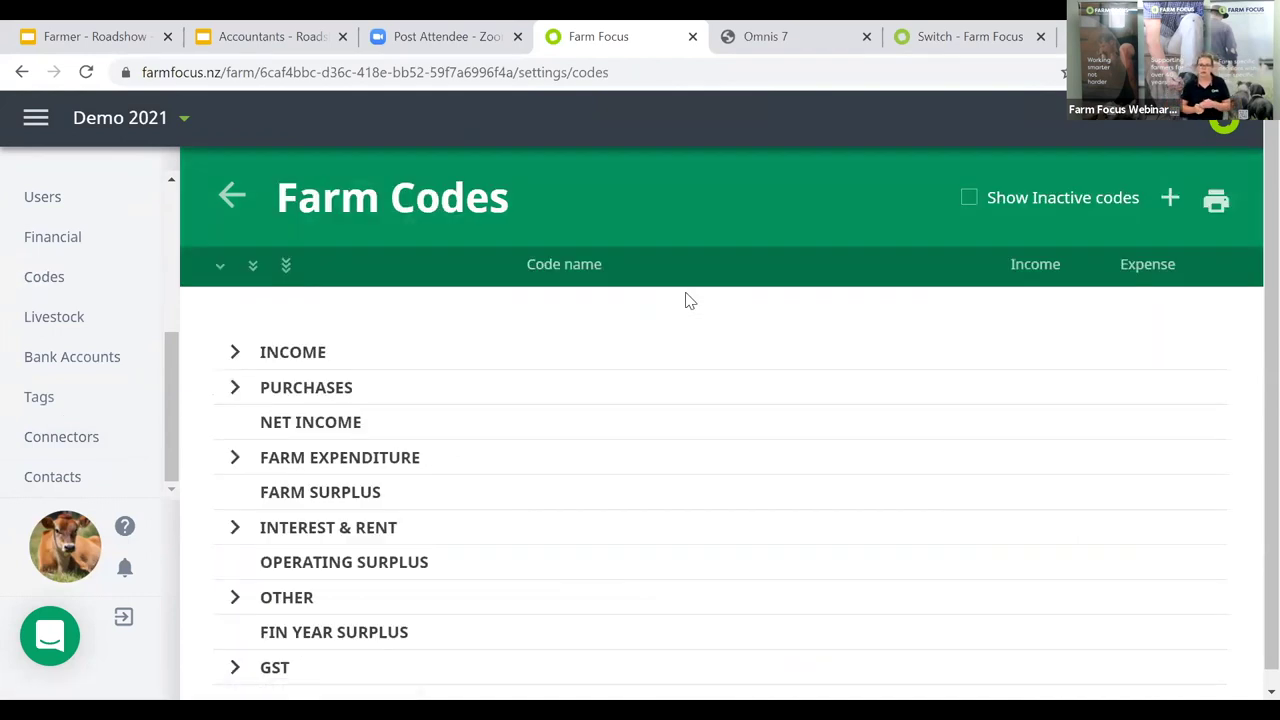
click(254, 270)
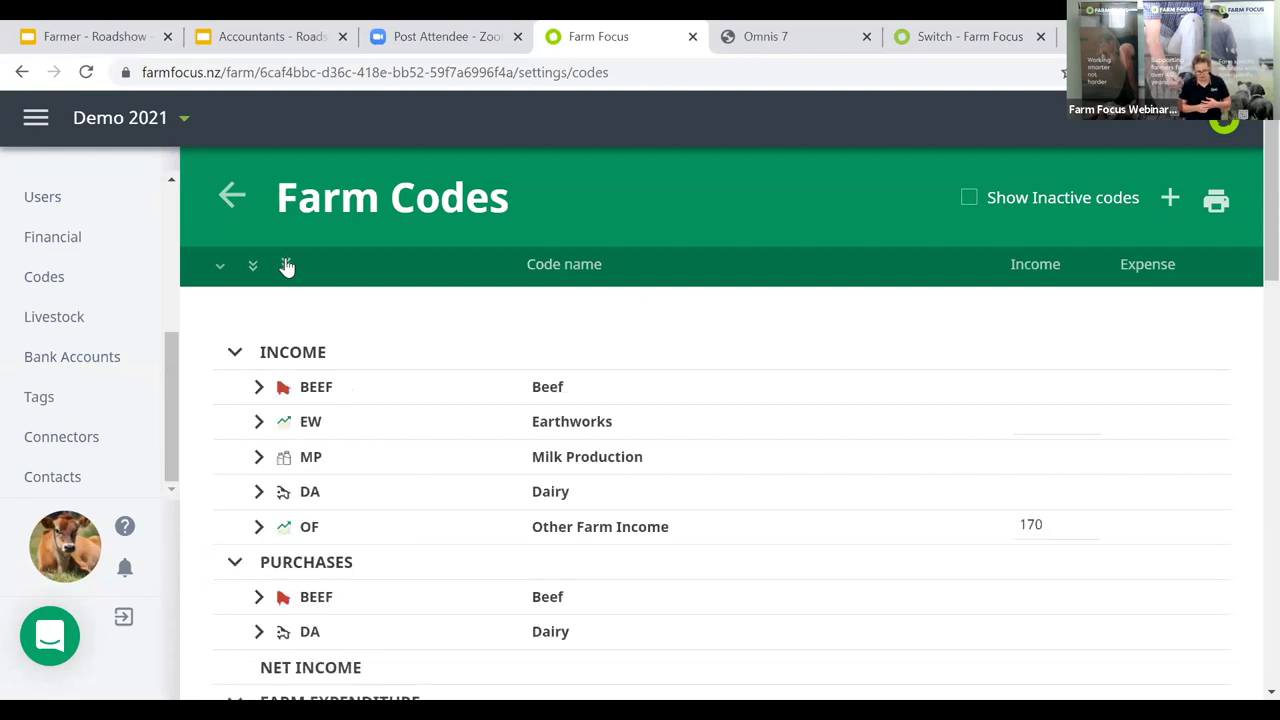
Expand the farm codes to show their extended codes and examine the settings of the R1yr Bulls code.
click(287, 266)
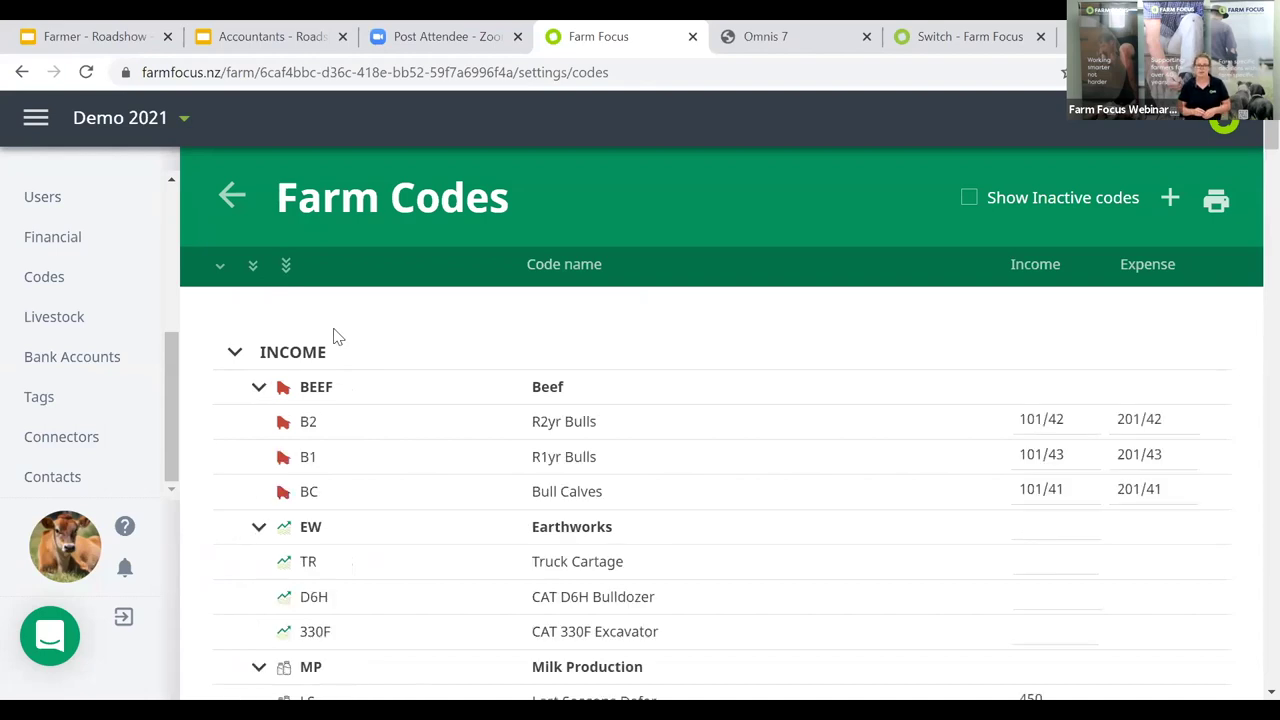
click(516, 469)
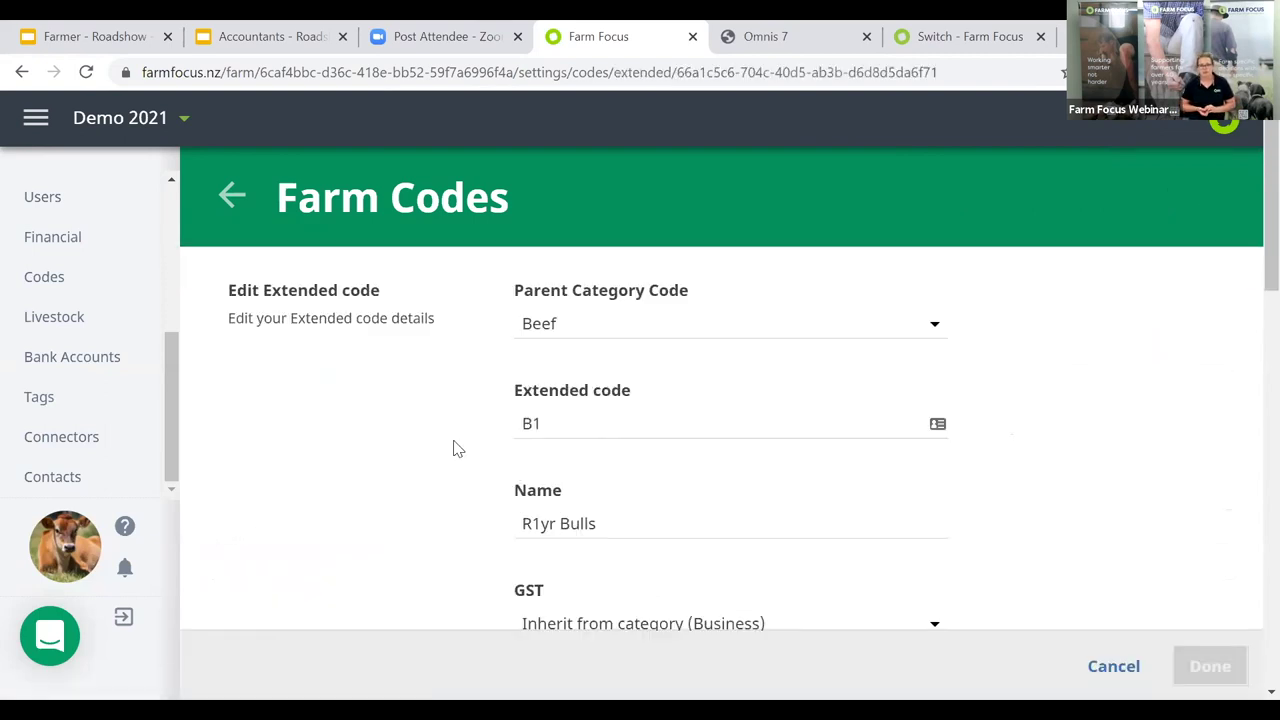
scroll(453, 448, down, 5)
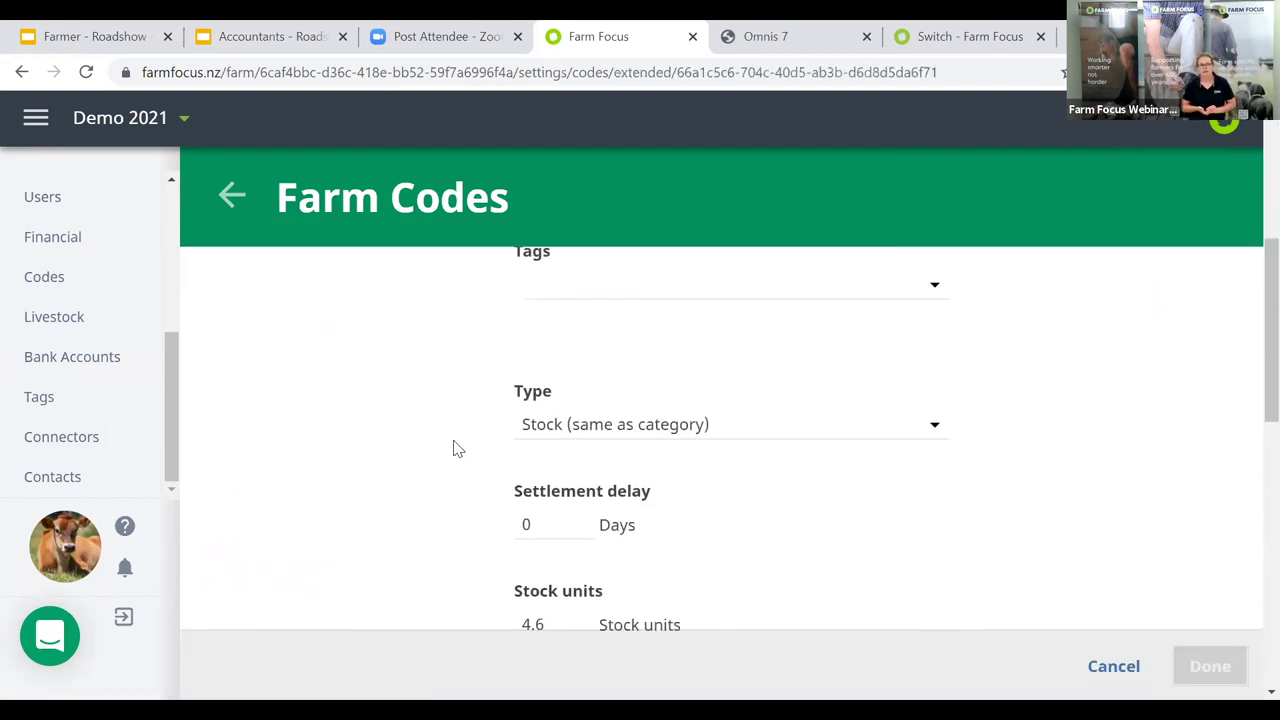
scroll(453, 448, down, 6)
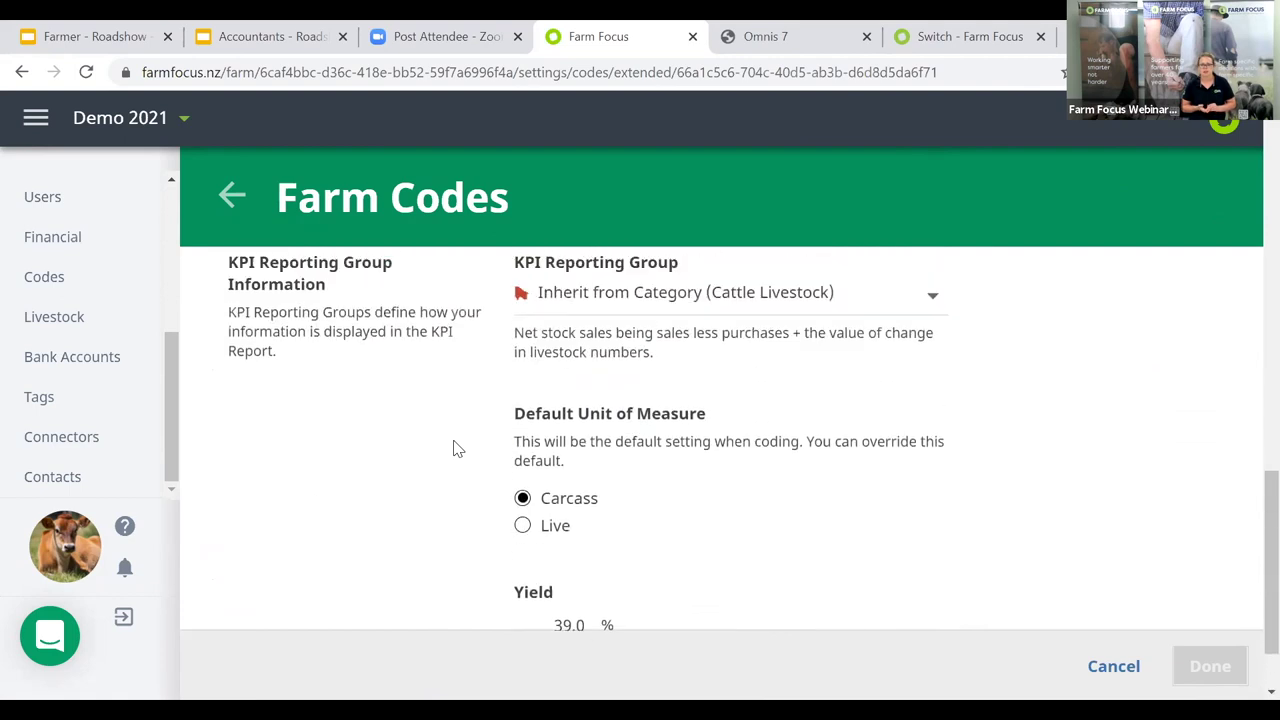
scroll(453, 448, down, 1)
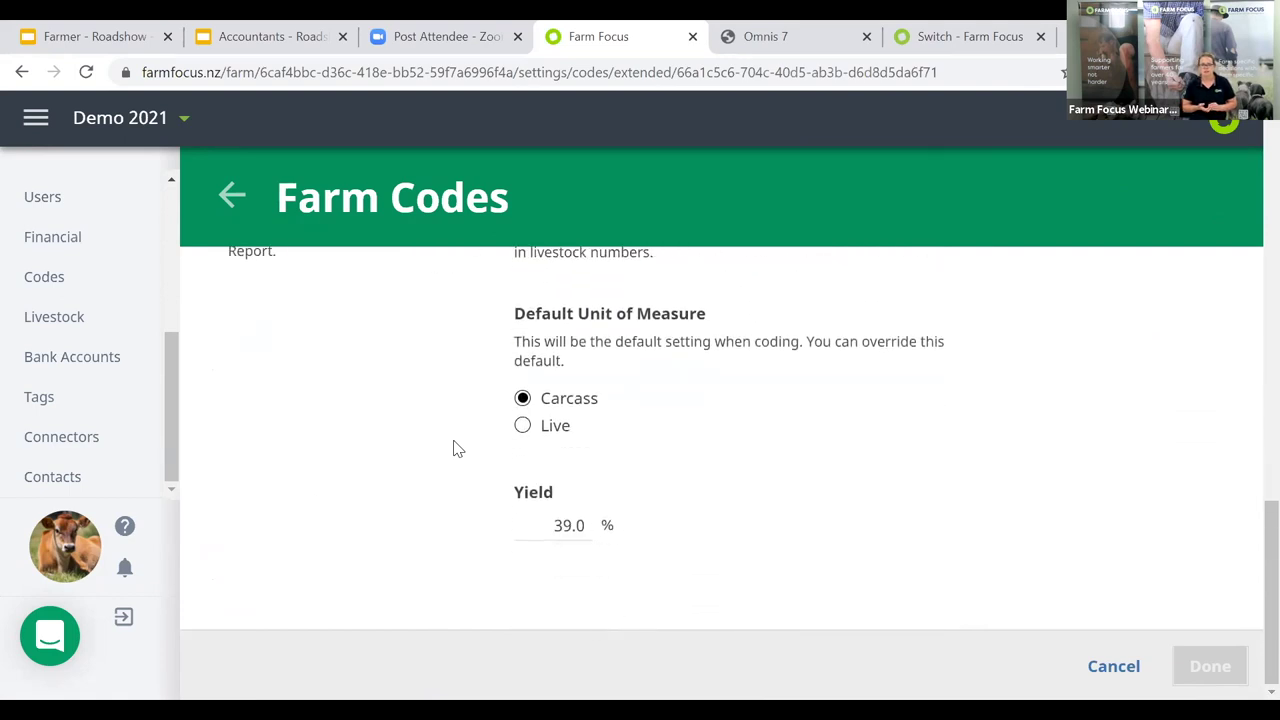
scroll(453, 448, up, 7)
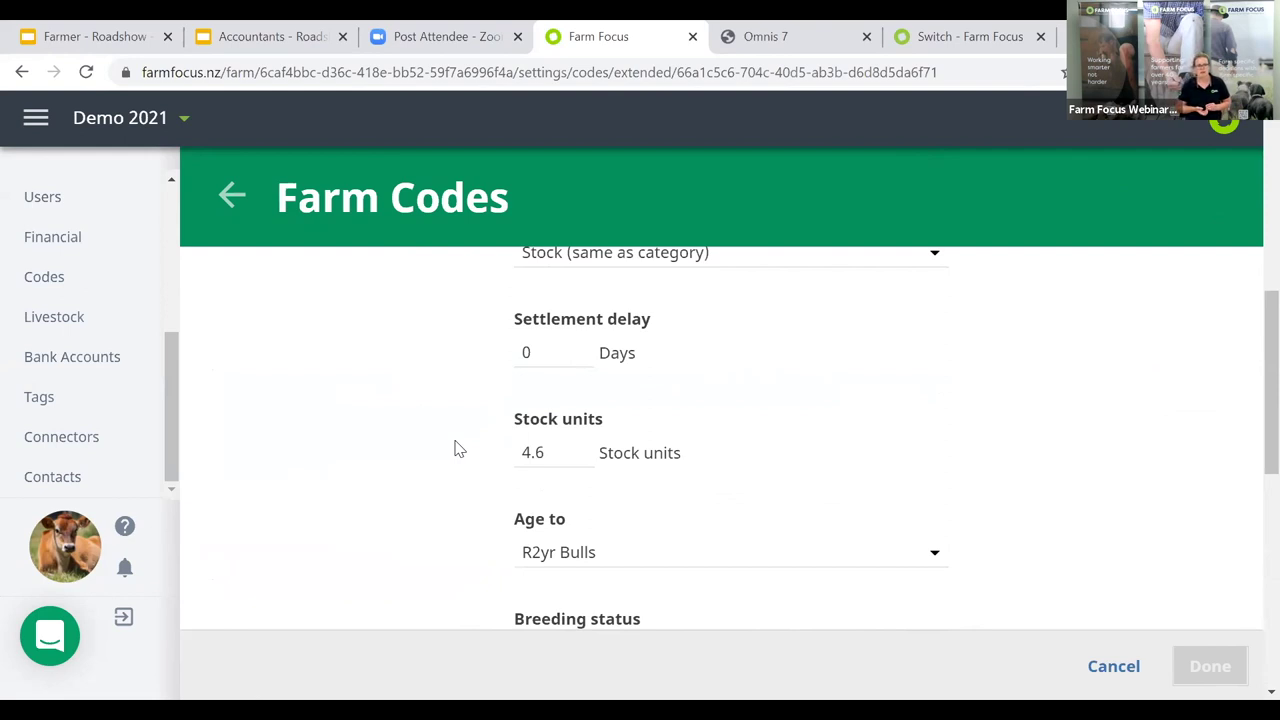
scroll(455, 447, down, 2)
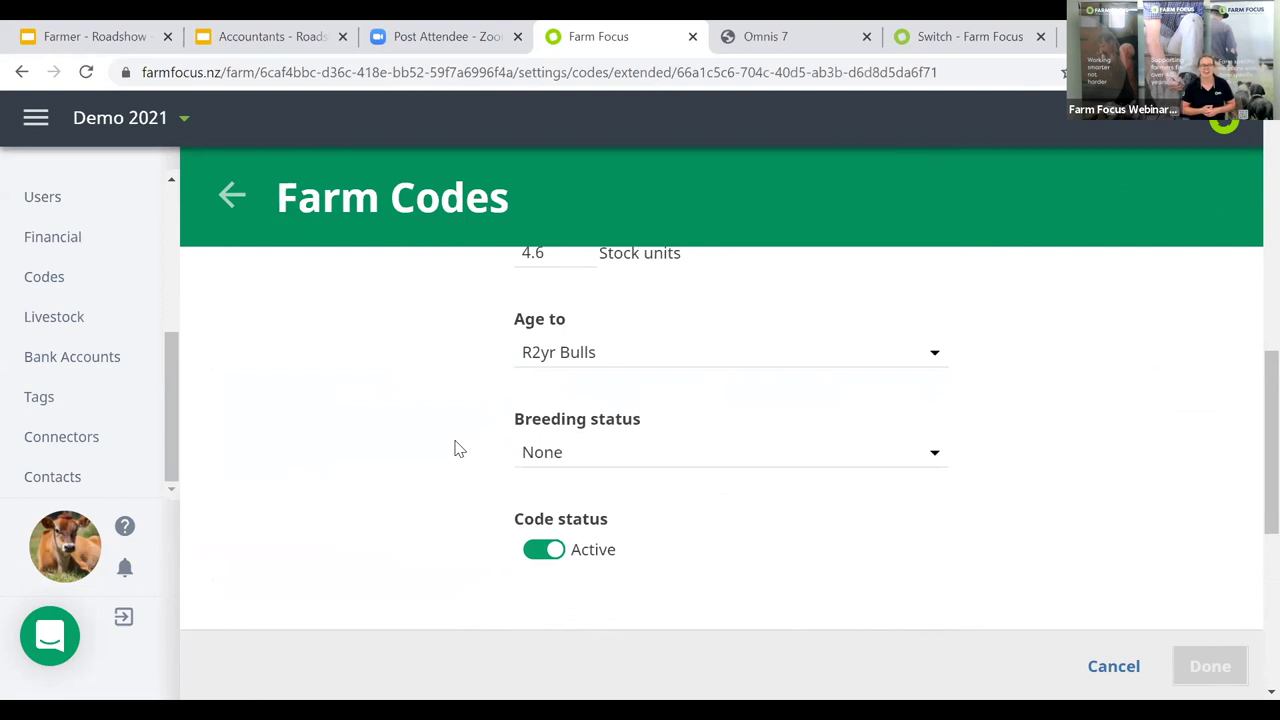
scroll(455, 447, down, 2)
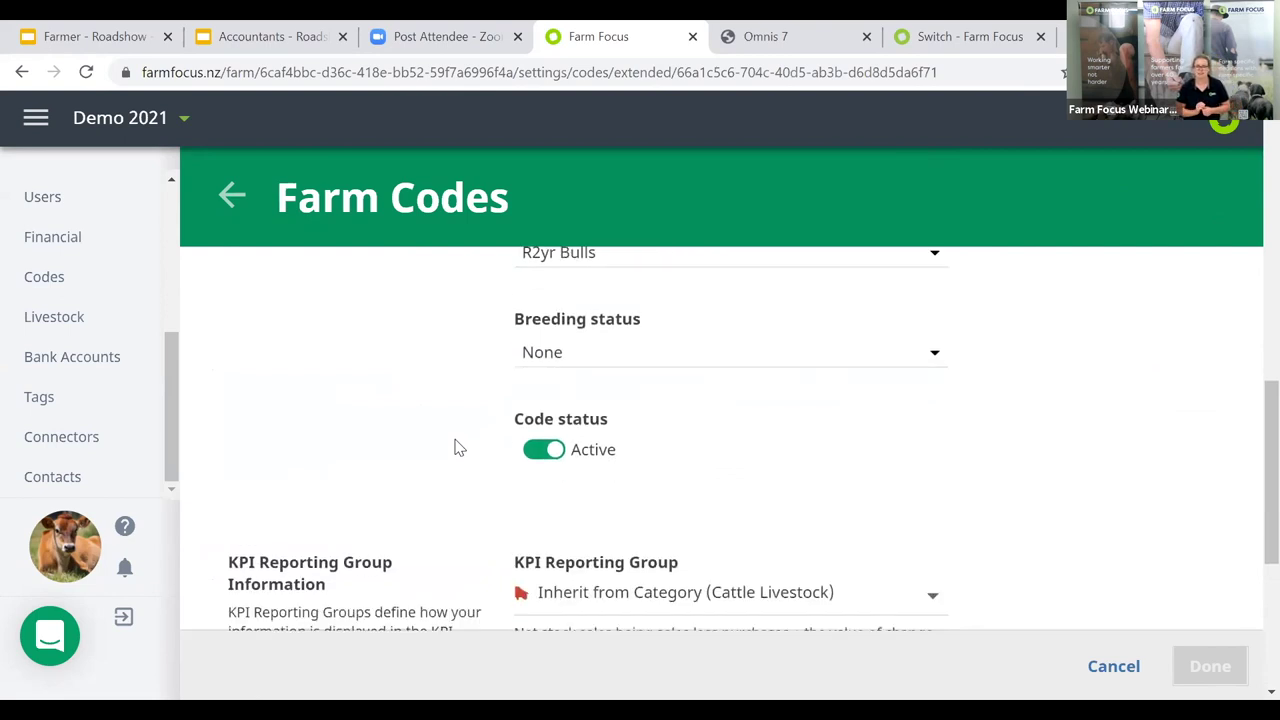
scroll(455, 447, down, 3)
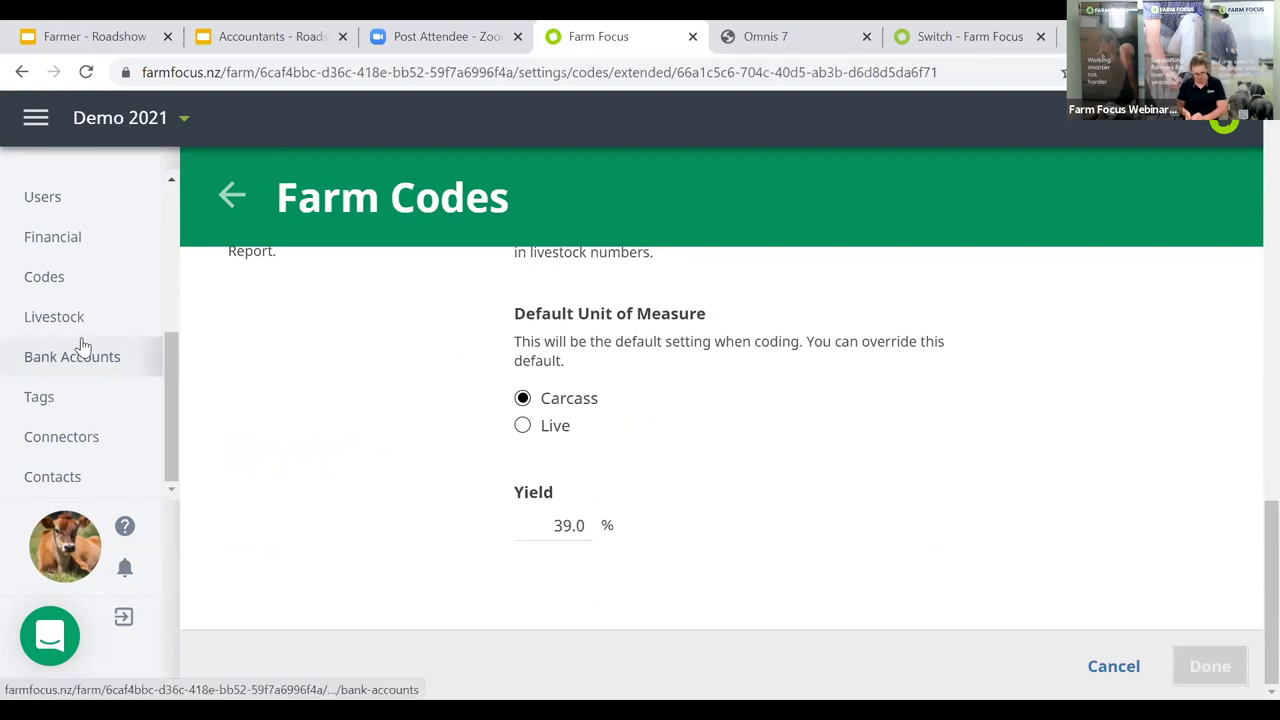
Open the GST Returns report and review the final return for 01 Oct 2020 - 30 Nov 2020.
scroll(85, 345, up, 3)
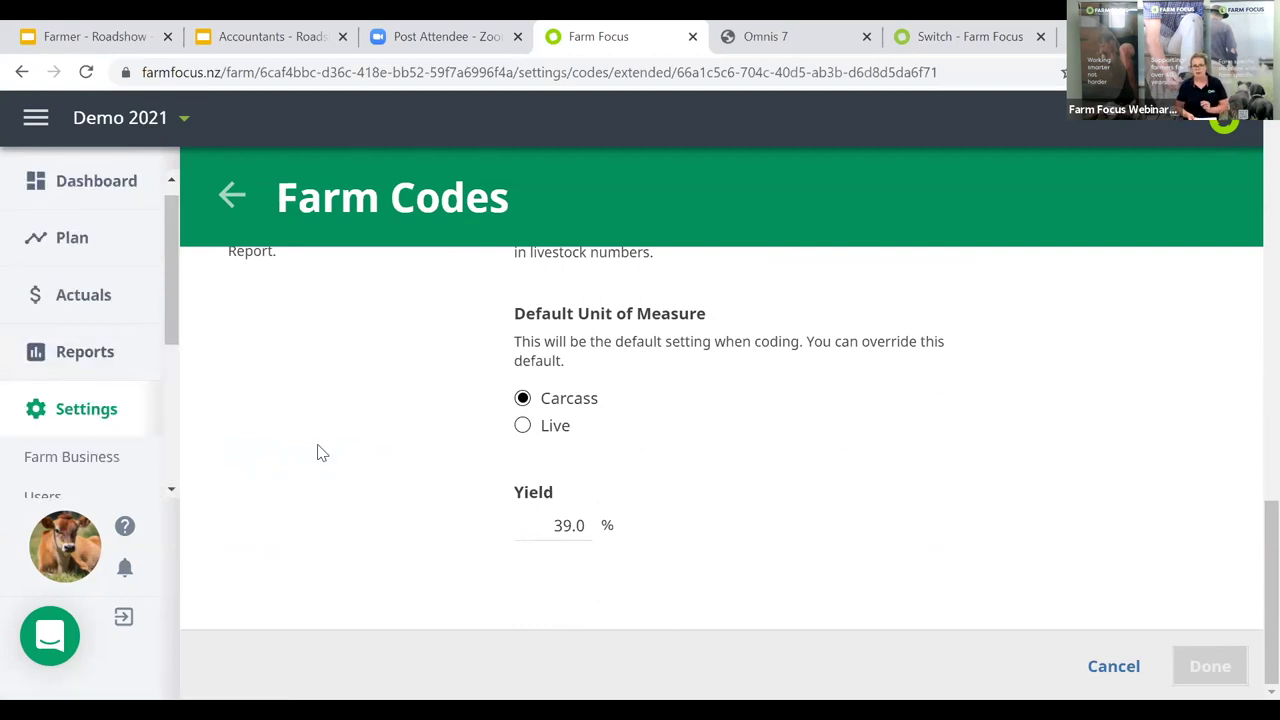
click(70, 360)
scroll(63, 366, down, 3)
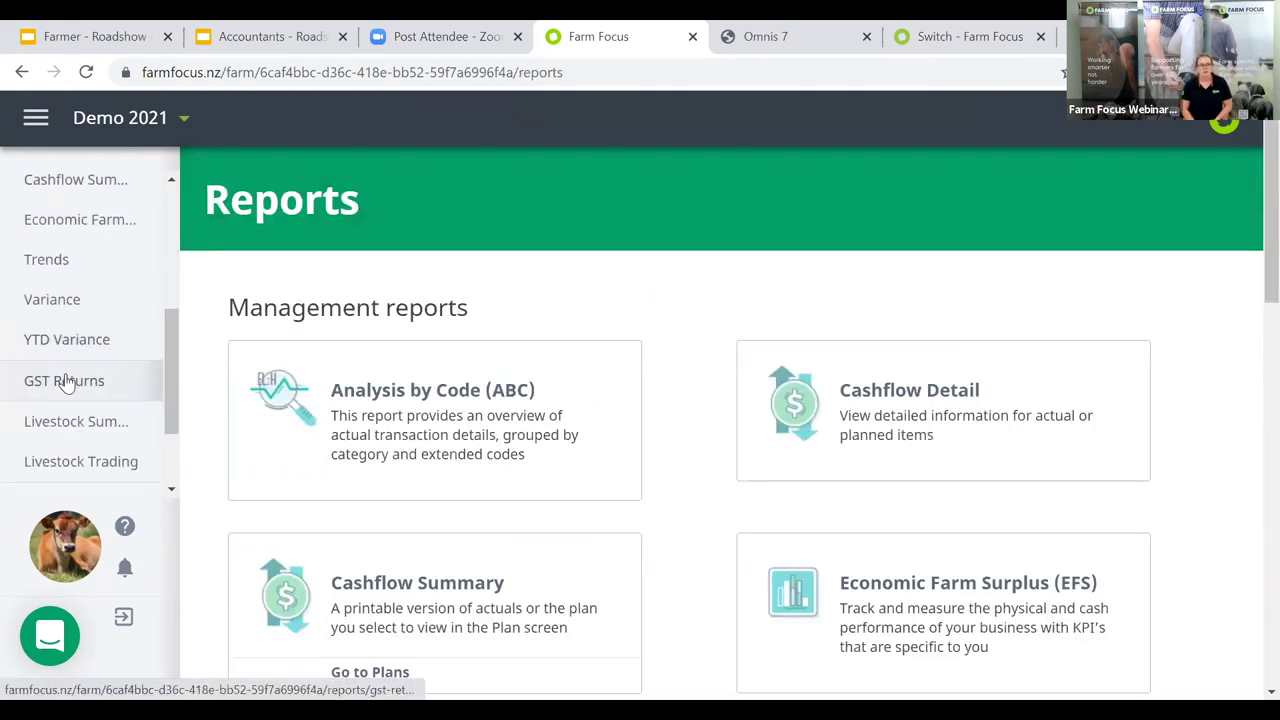
click(66, 382)
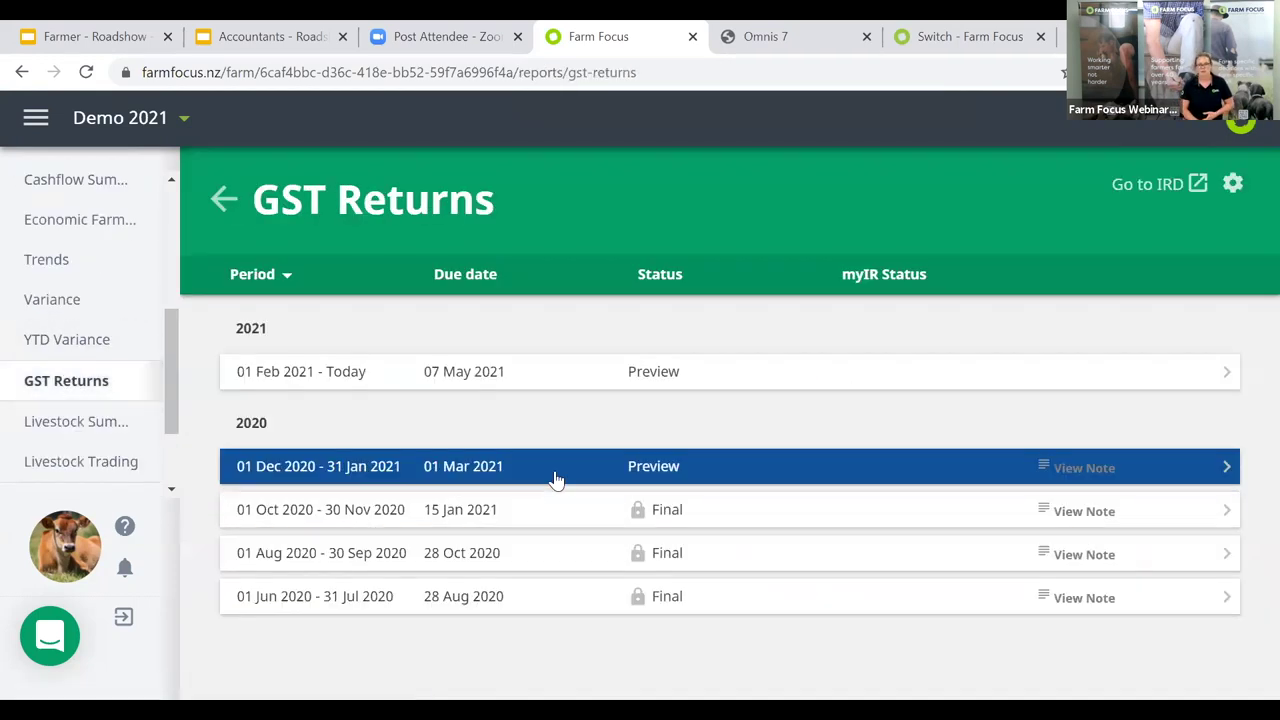
click(763, 510)
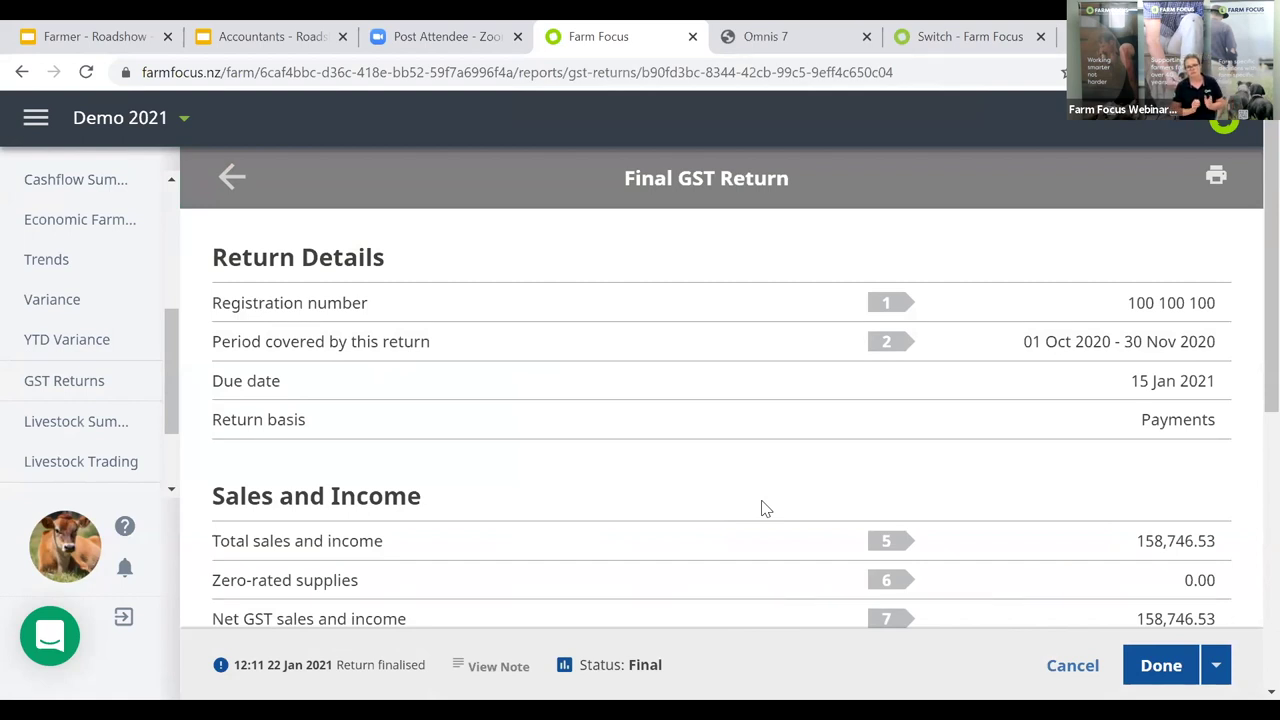
scroll(763, 510, down, 1)
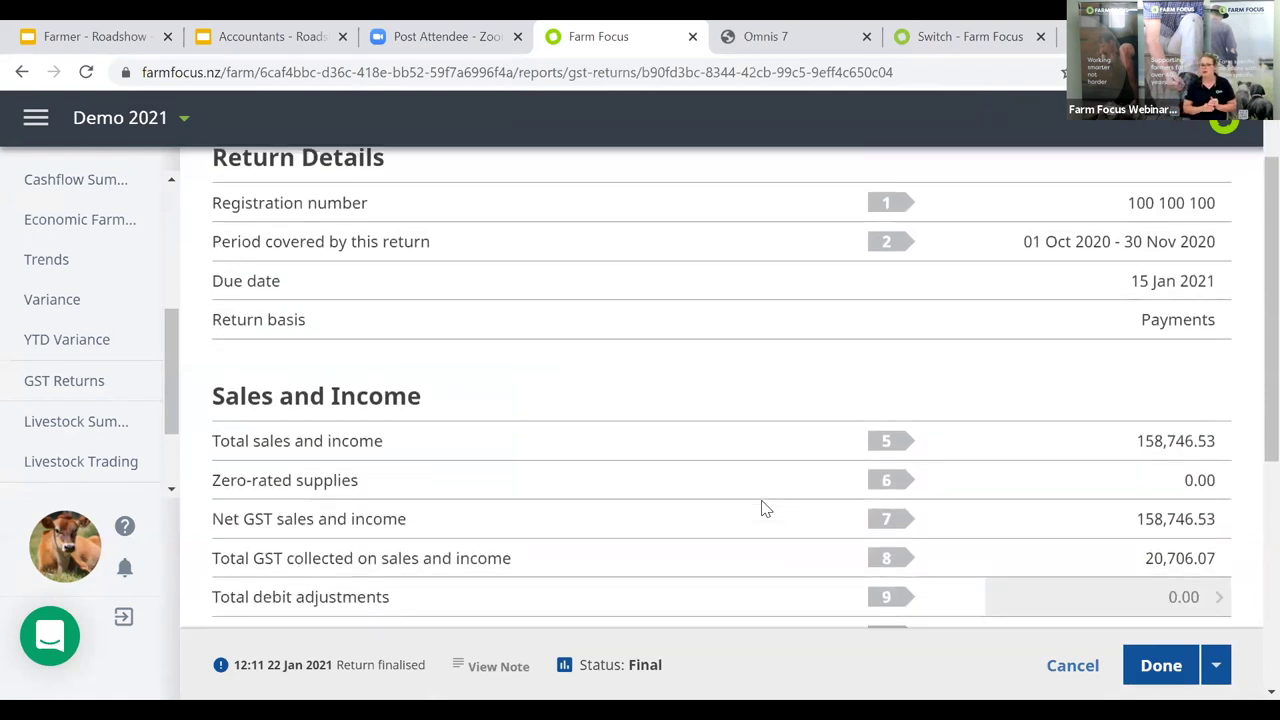
scroll(763, 510, down, 1)
scroll(763, 510, down, 1)
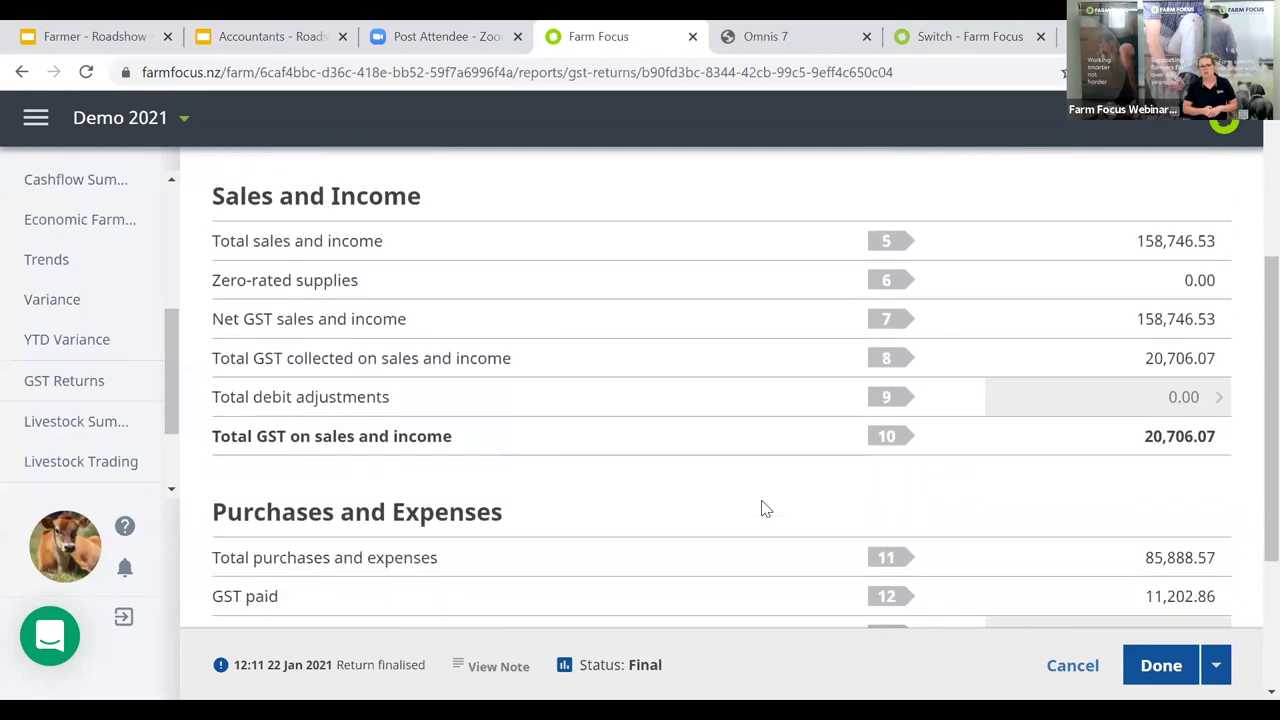
scroll(763, 510, down, 3)
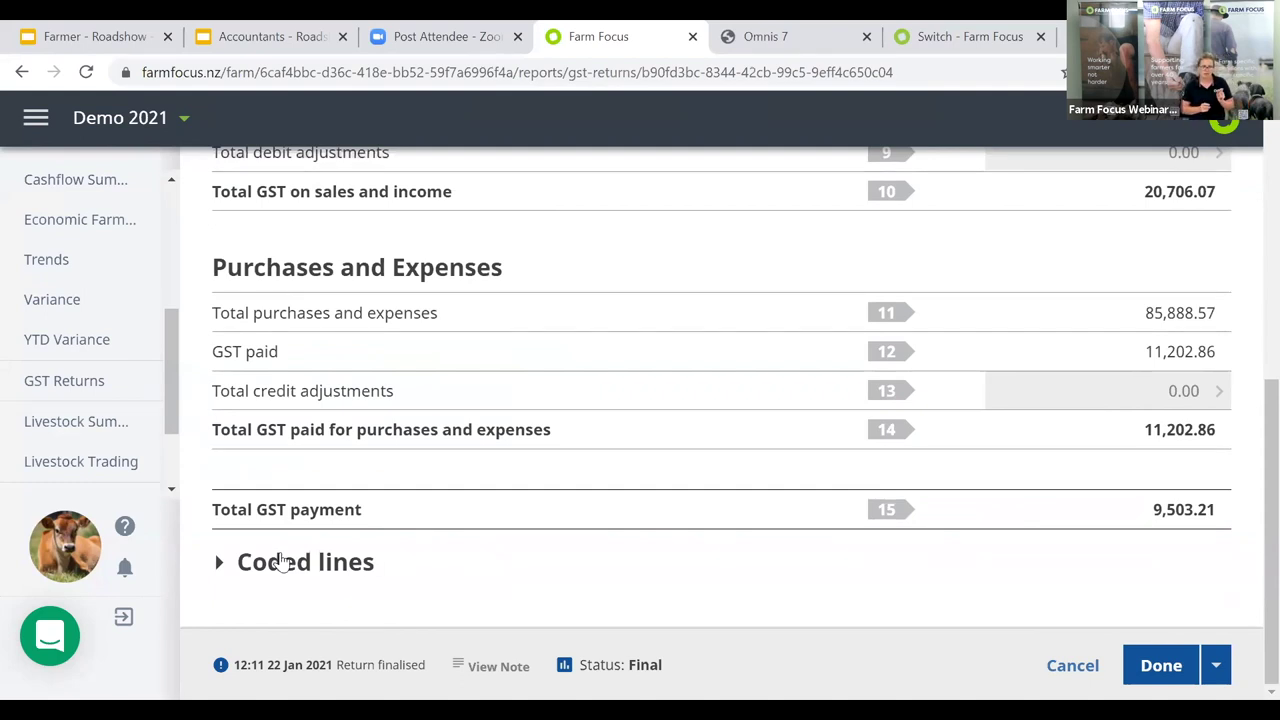
Expand the return's Coded lines section and look over the transactions listed by GST type.
click(219, 566)
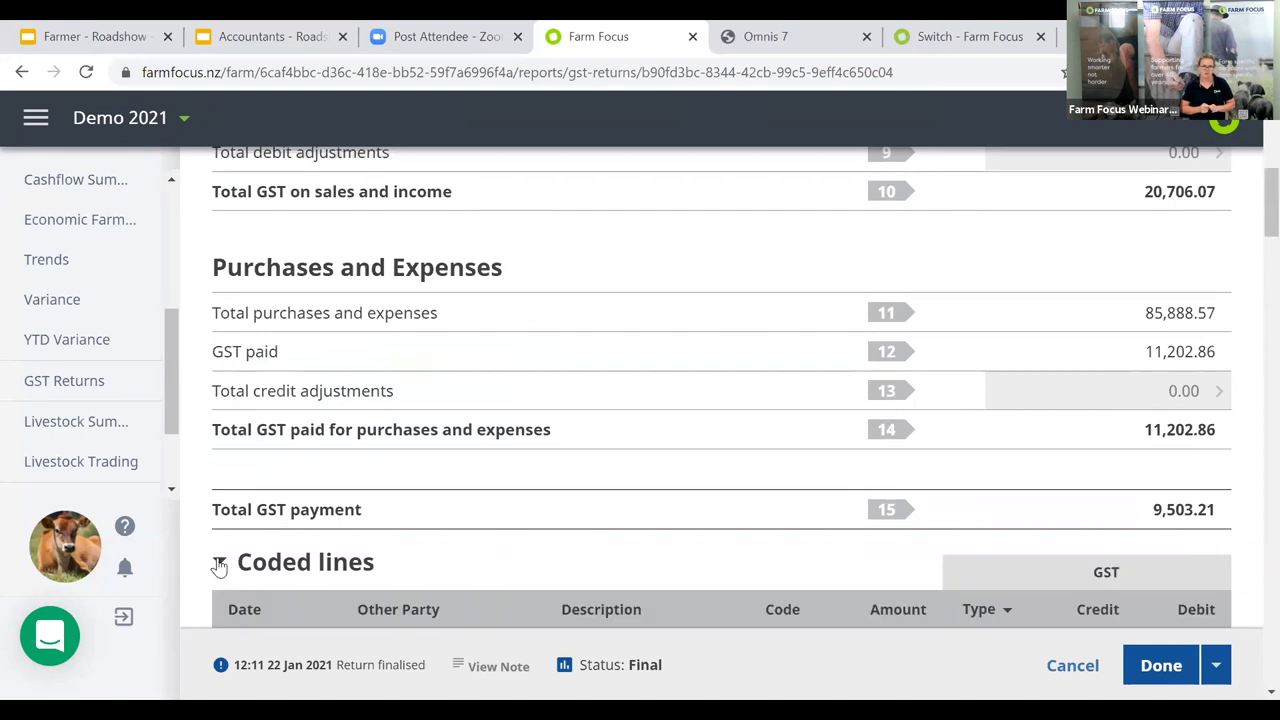
scroll(534, 526, down, 5)
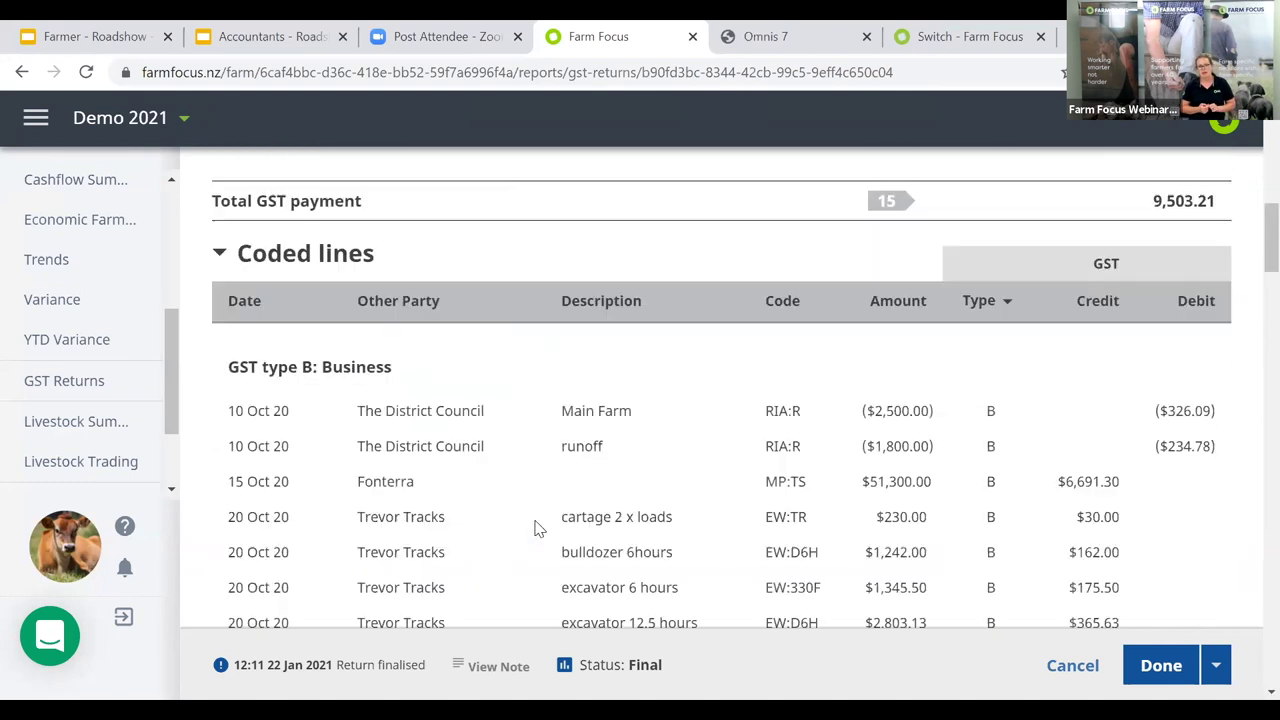
scroll(535, 528, down, 4)
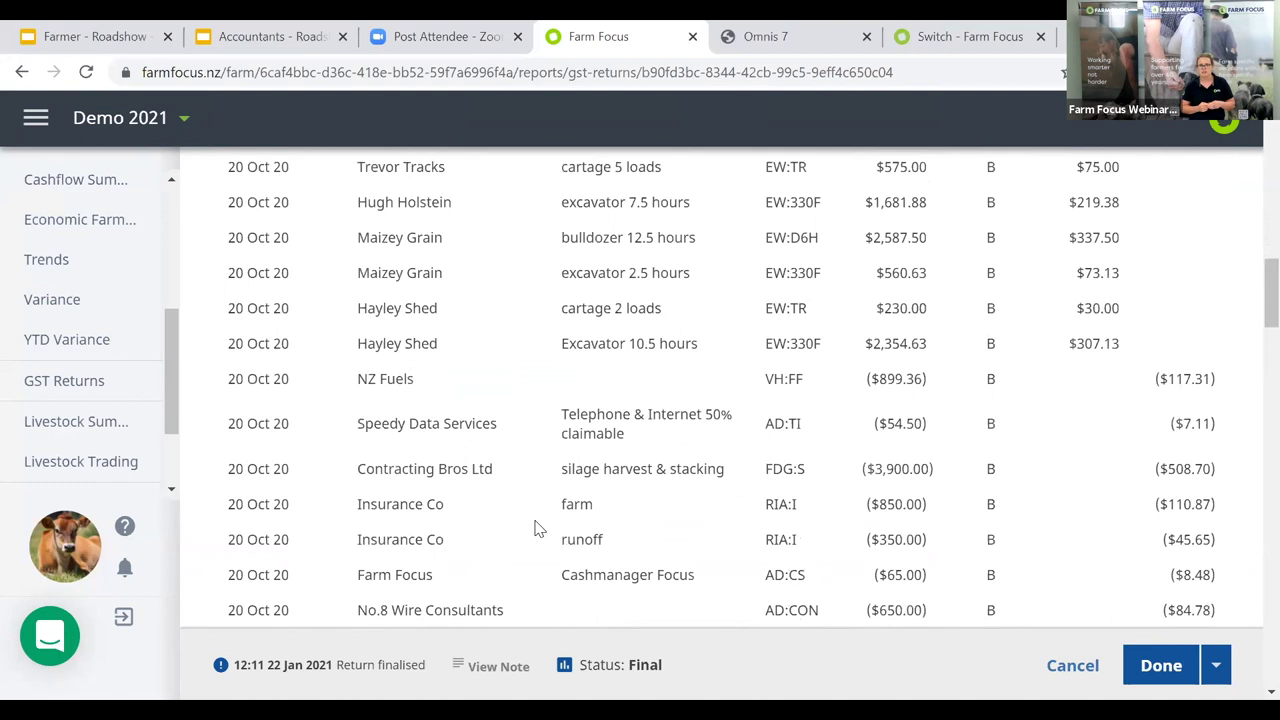
scroll(535, 528, up, 8)
scroll(535, 528, down, 1)
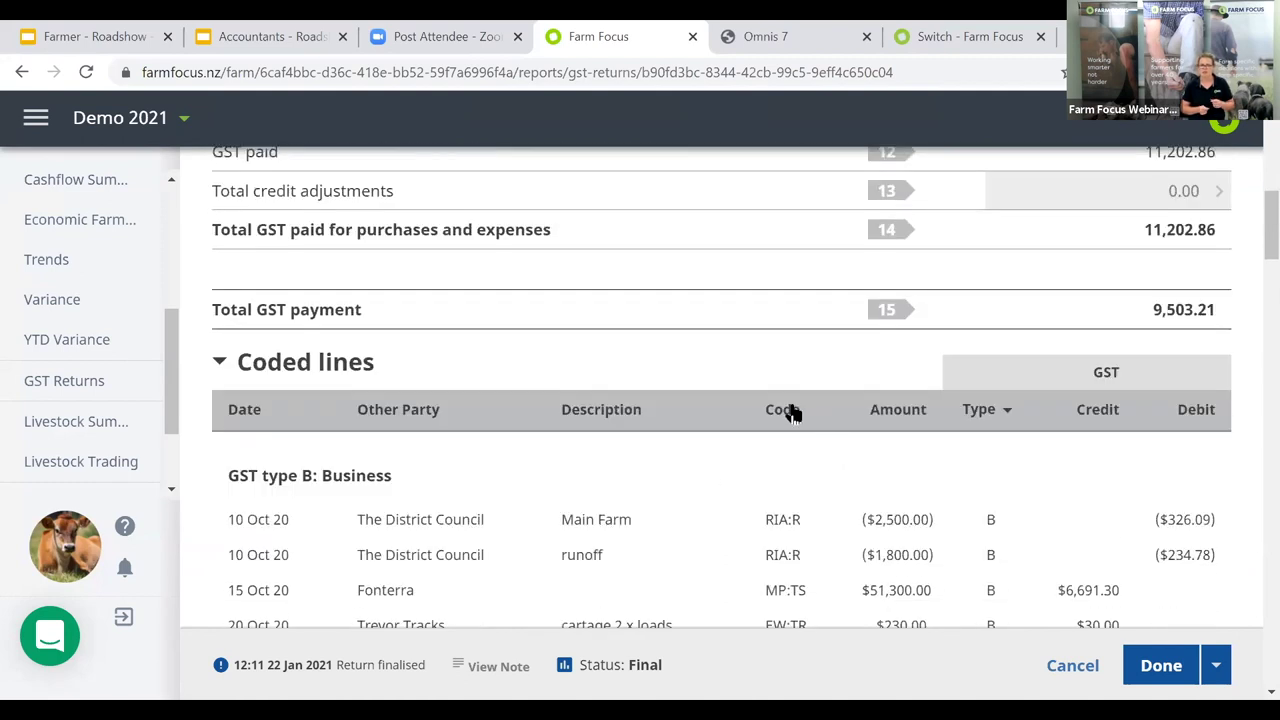
Sort the GST return's coded lines by code and look over the grouped transactions.
click(793, 414)
click(793, 414)
click(793, 414)
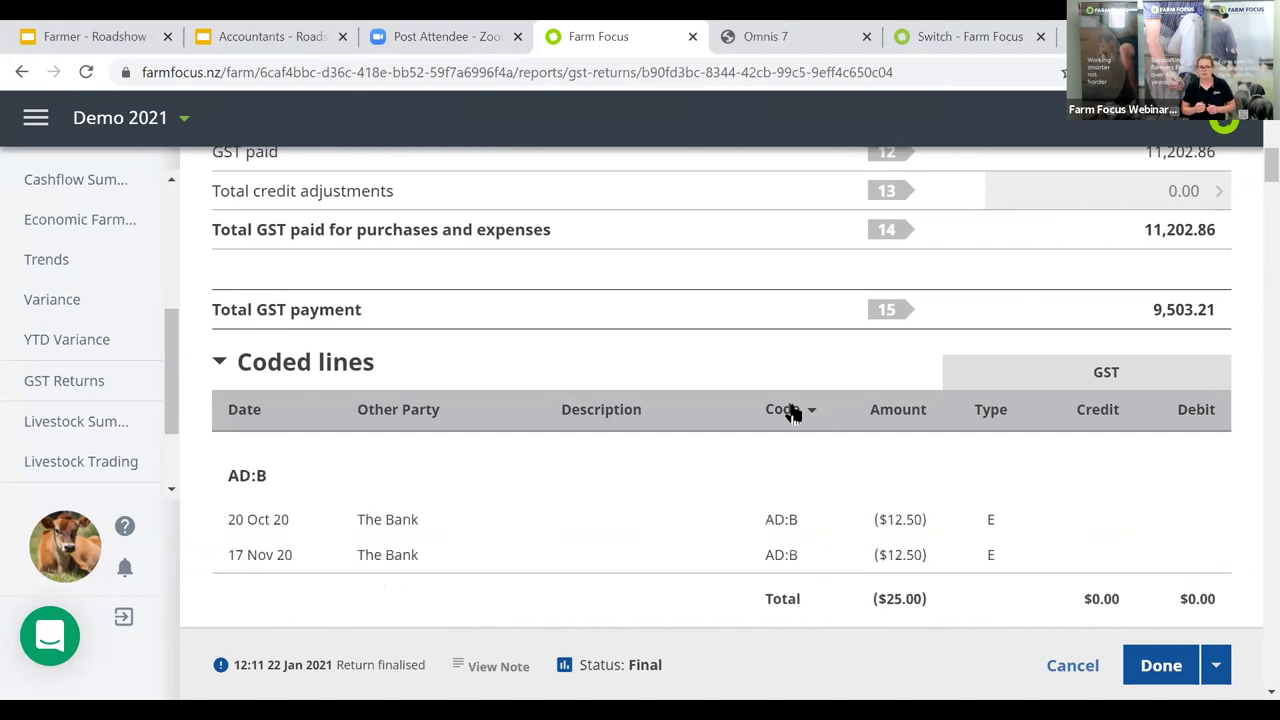
scroll(793, 413, down, 3)
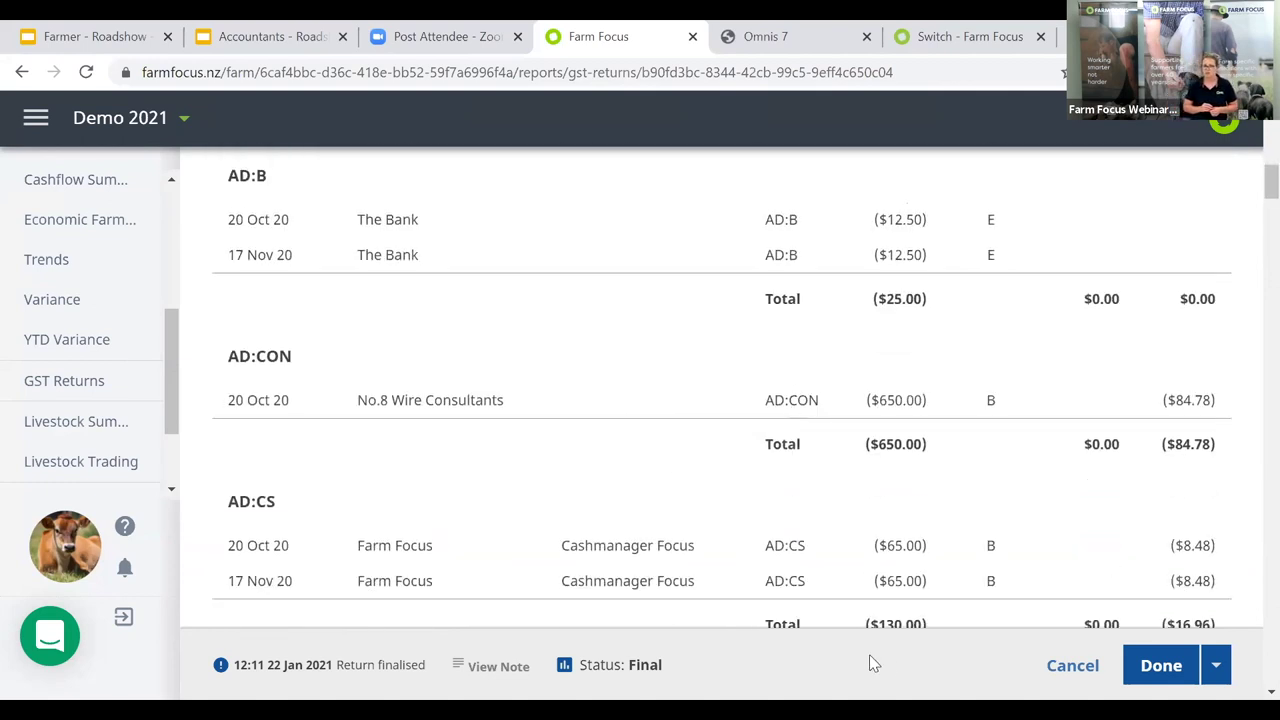
Show the final GST return's additional completion options, and switch to the Farmer - Roadshow presentation in Google Slides.
click(1217, 668)
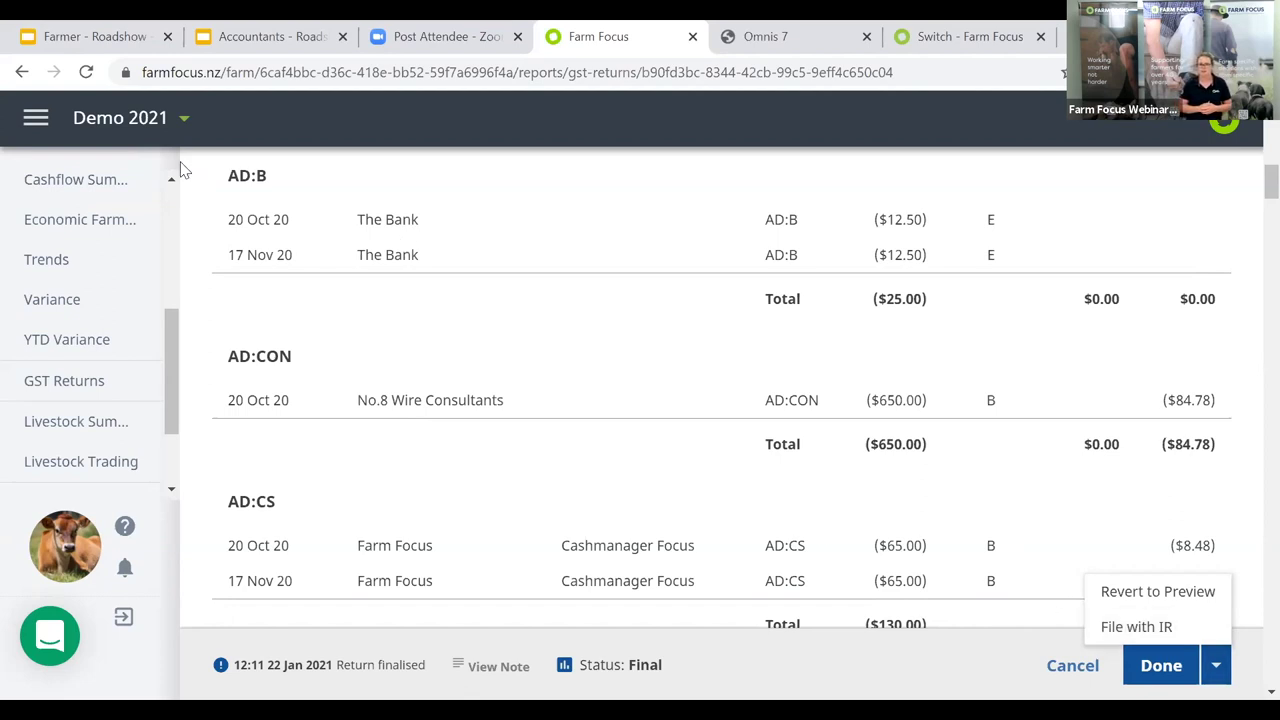
click(115, 40)
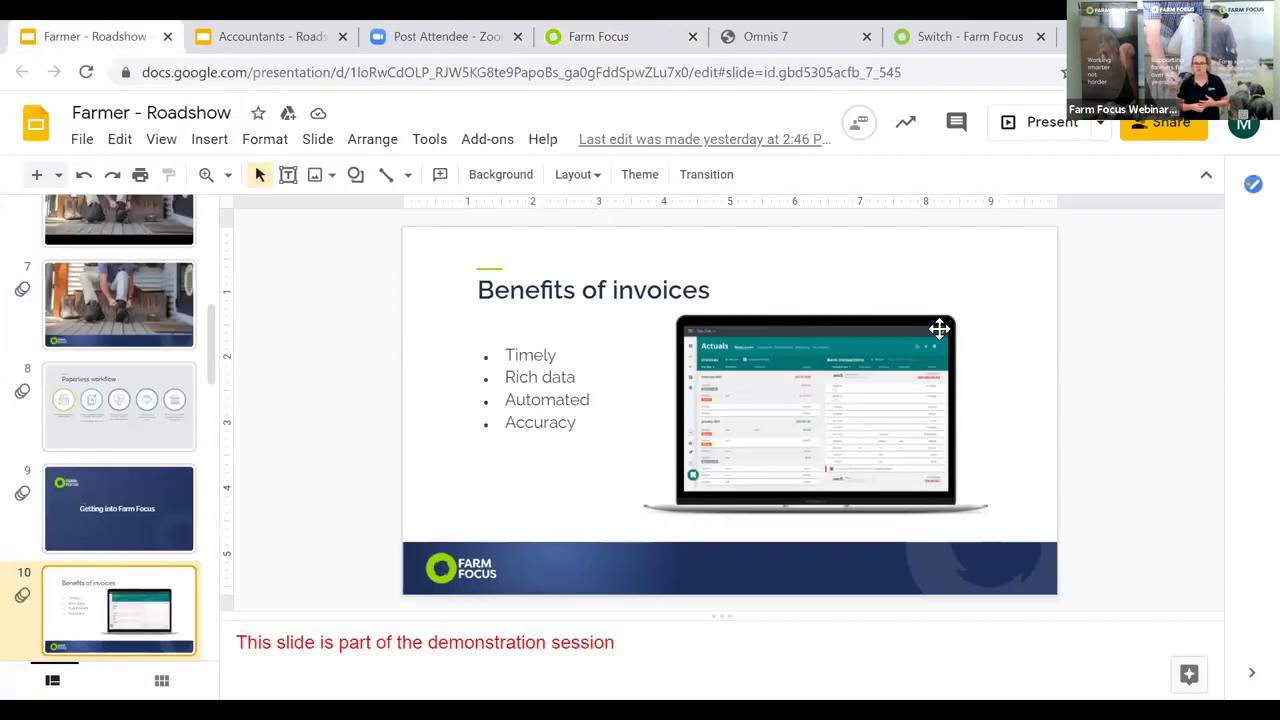